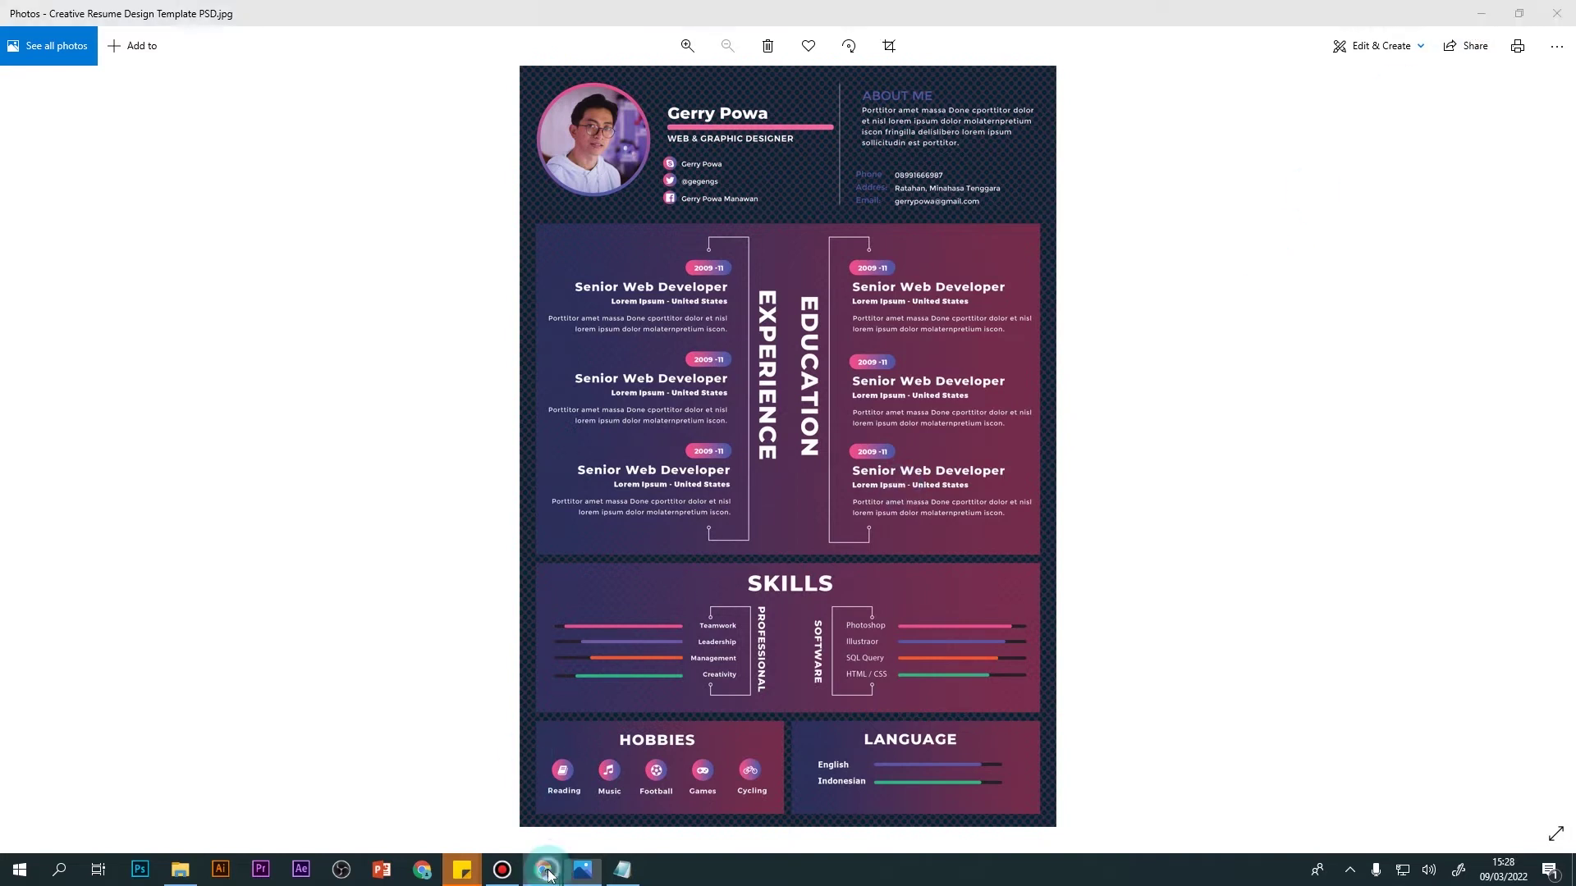
Step: Close the Drive image preview and open the Creative Resume Design Template PSD in the share folder
mouse_move(545, 870)
left_click(490, 821)
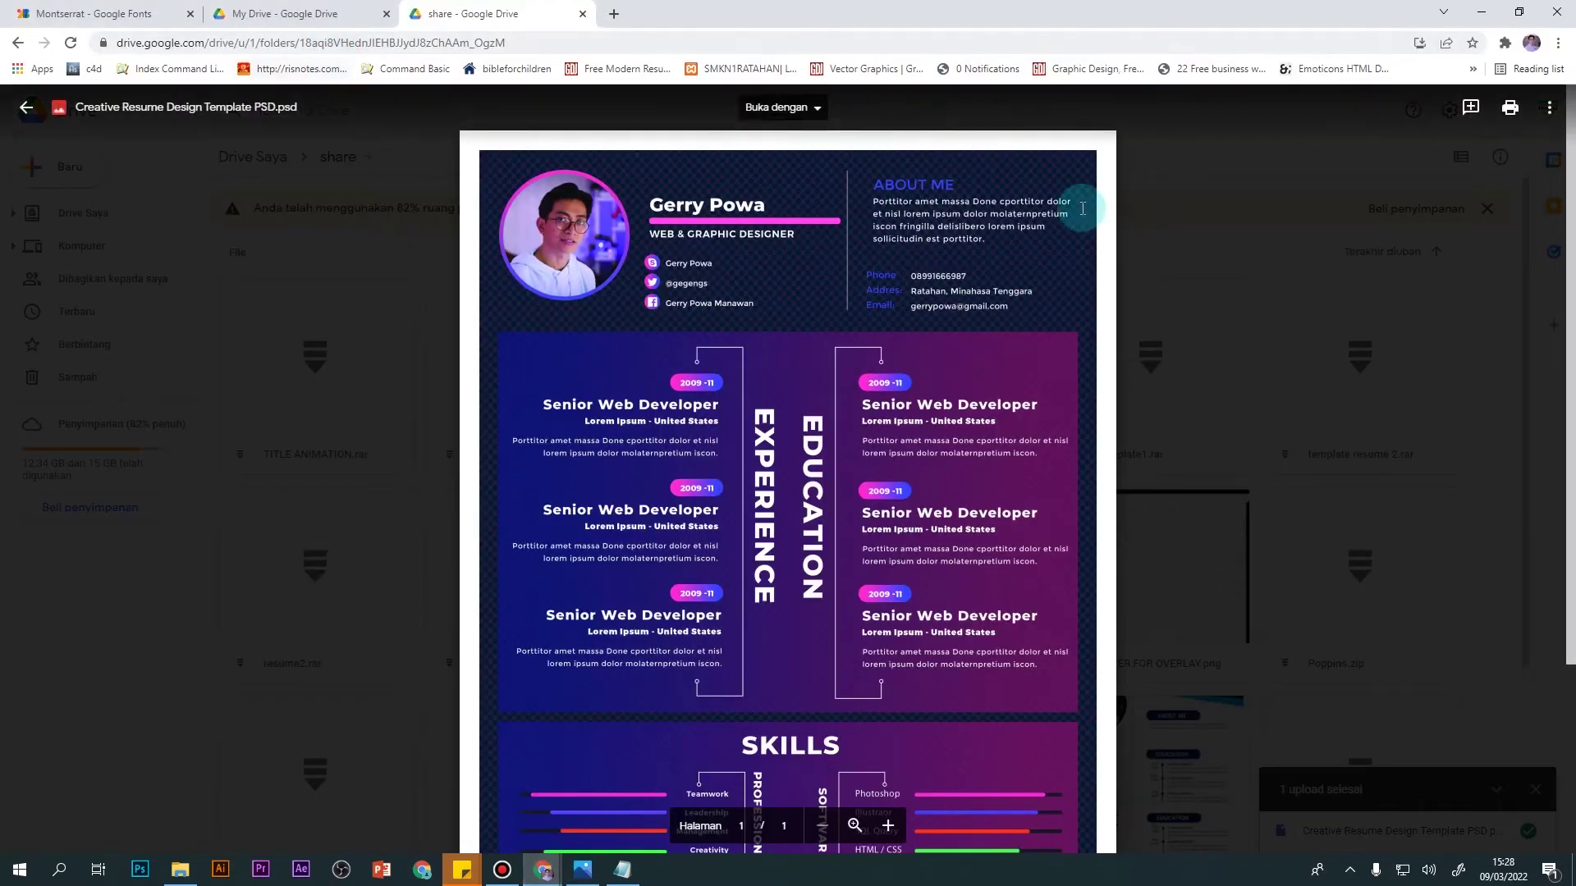
left_click(1159, 231)
scroll(1149, 641, "down", 3)
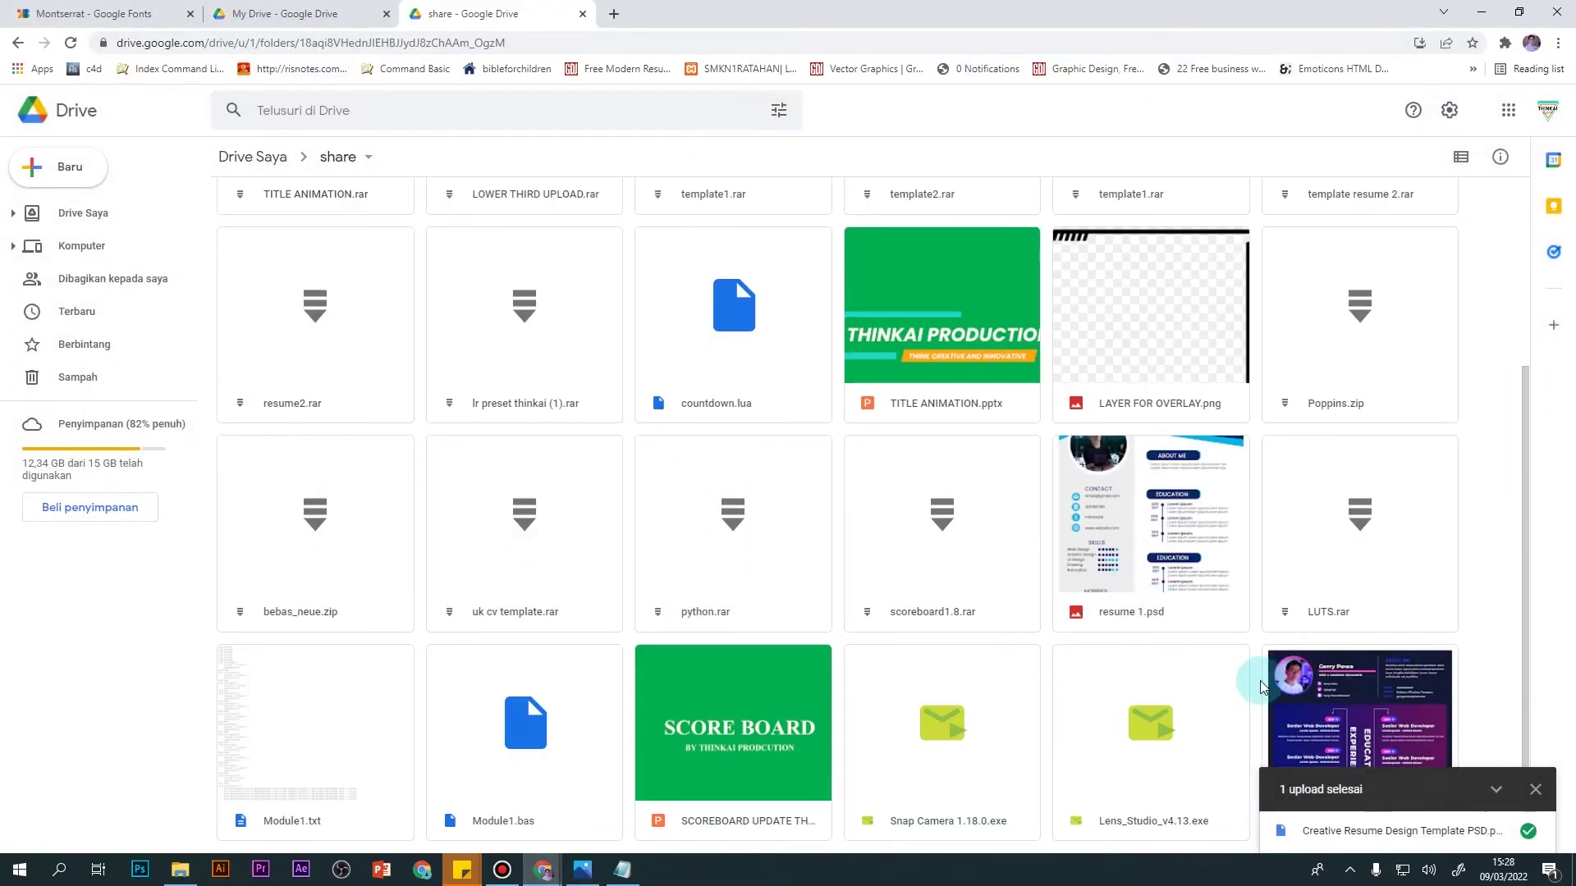
double_click(1381, 714)
Step: Download the resume PSD and show it in the Downloads folder
left_click(1509, 113)
left_click(1509, 114)
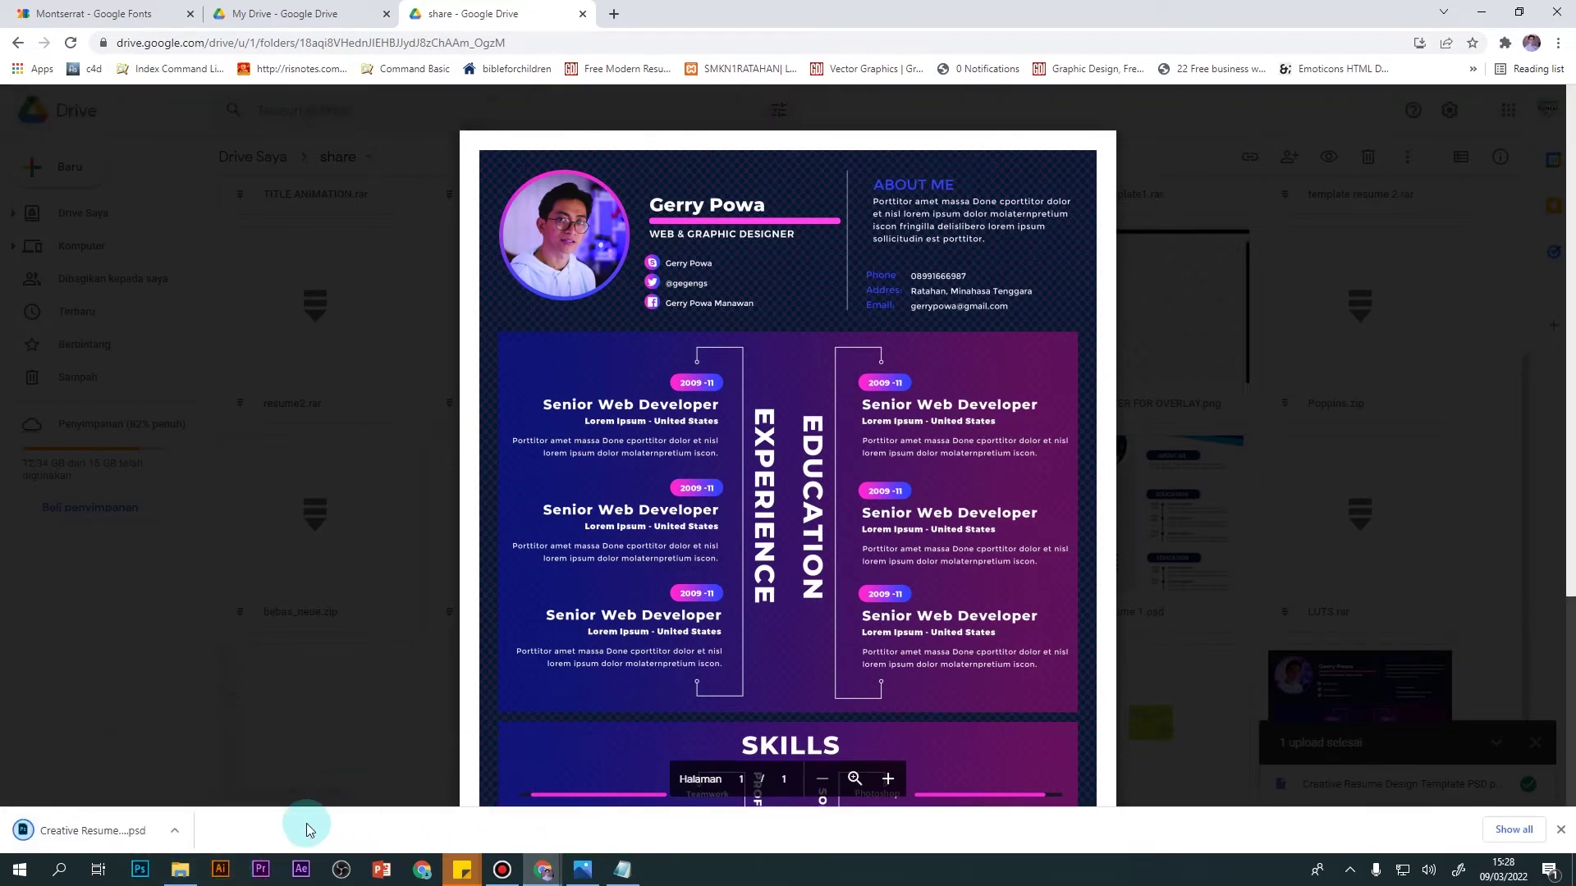
left_click(176, 830)
left_click(240, 775)
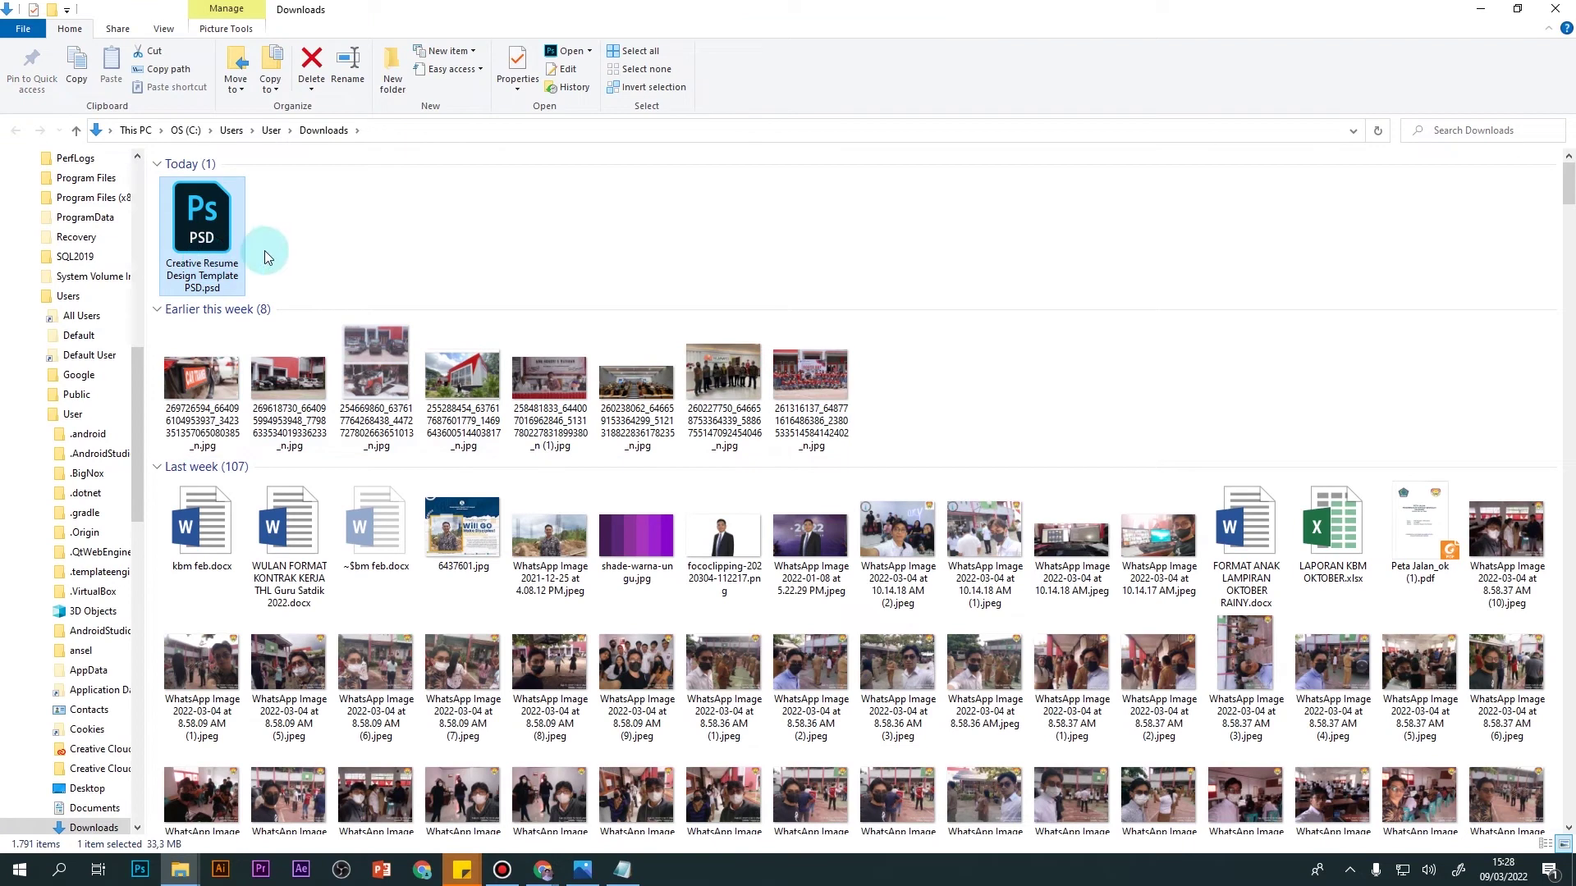
Step: Open Creative Resume Design Template PSD.psd from Downloads in Photoshop
double_click(199, 248)
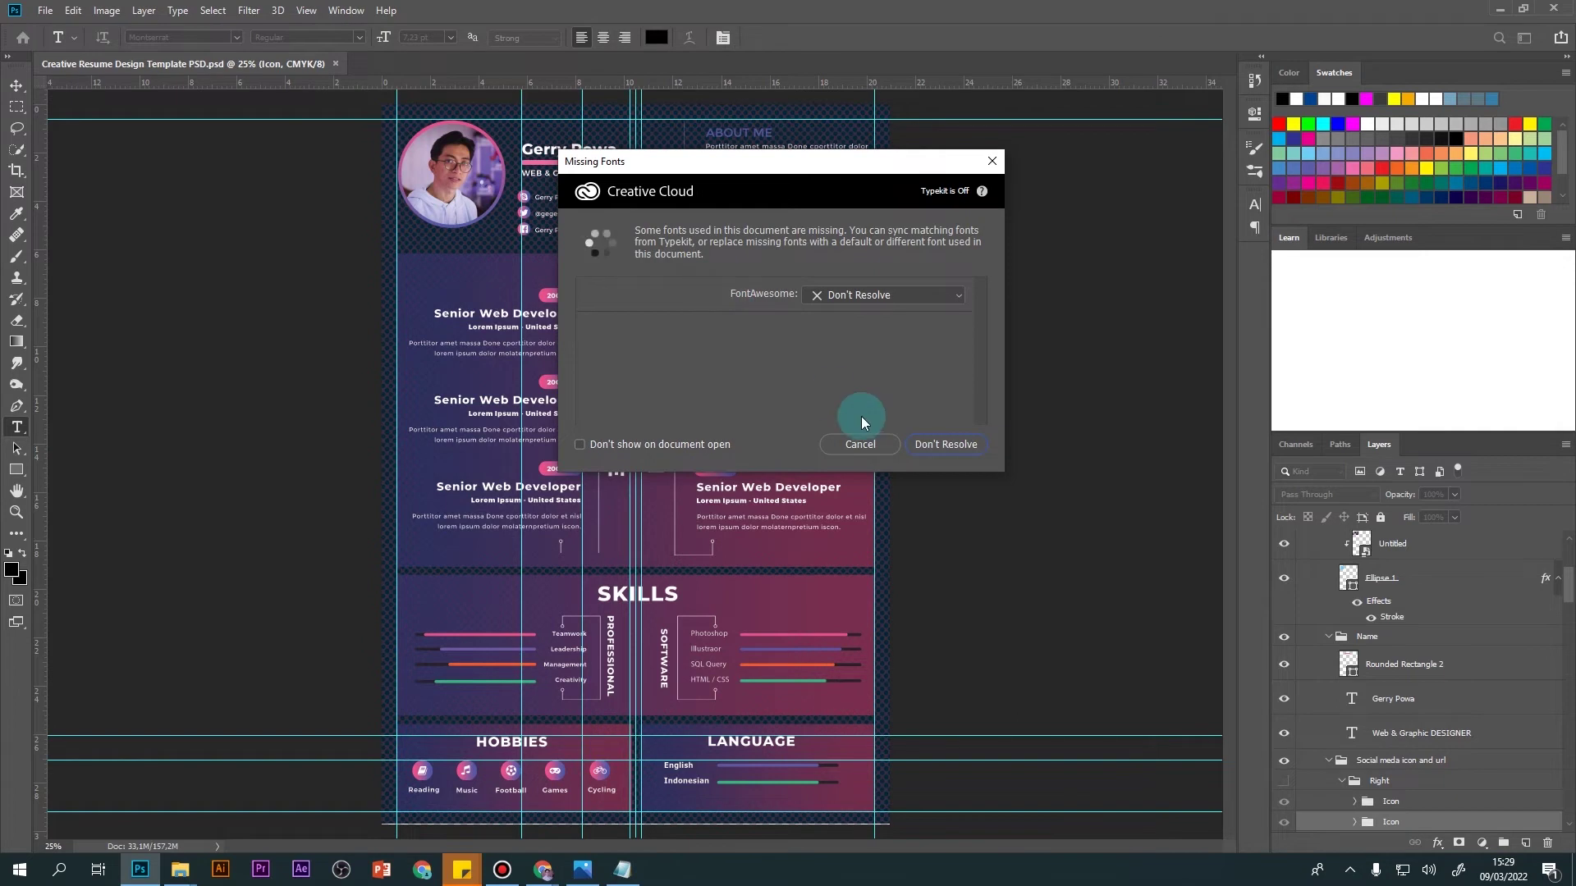
Step: Leave the missing FontAwesome font unresolved with Don't Resolve
left_click(944, 445)
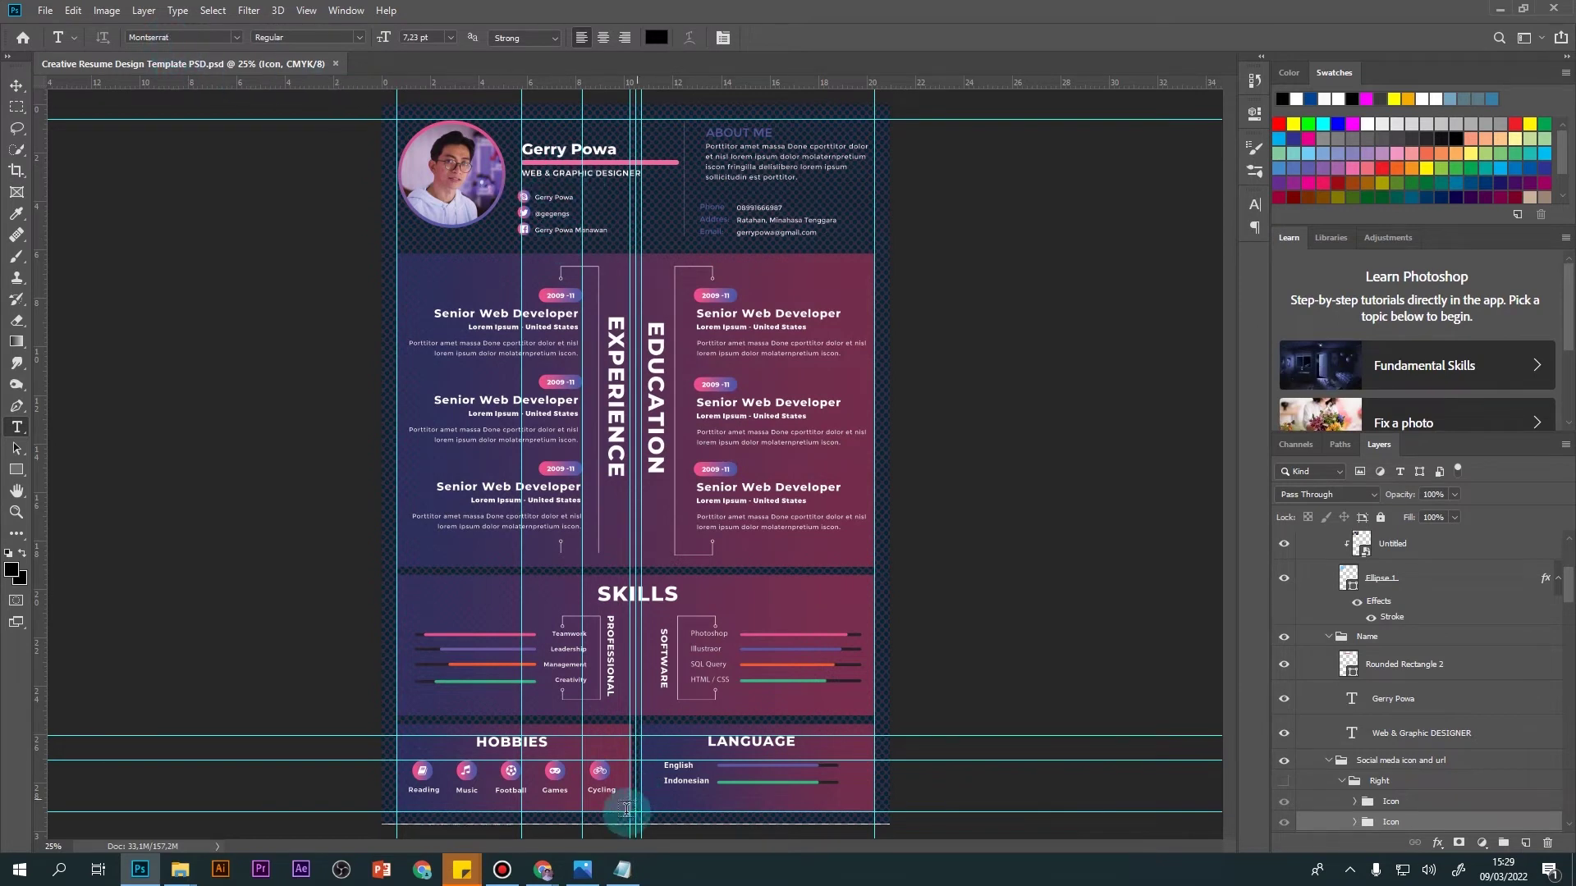
mouse_move(543, 870)
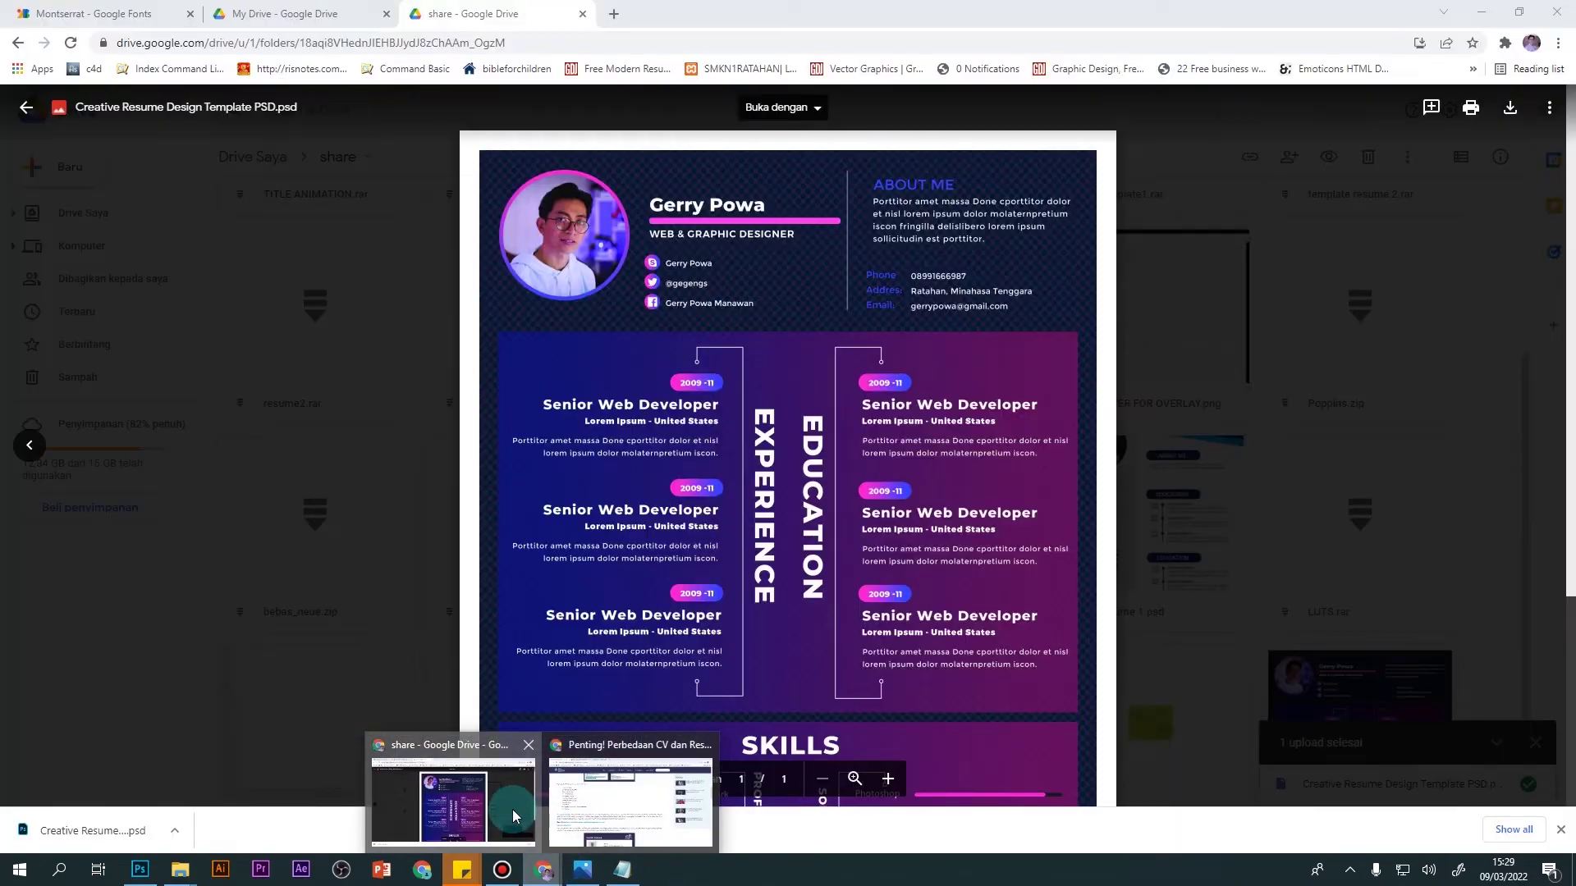
Step: Download the Montserrat family zip from Google Fonts and open it
left_click(512, 809)
left_click(119, 13)
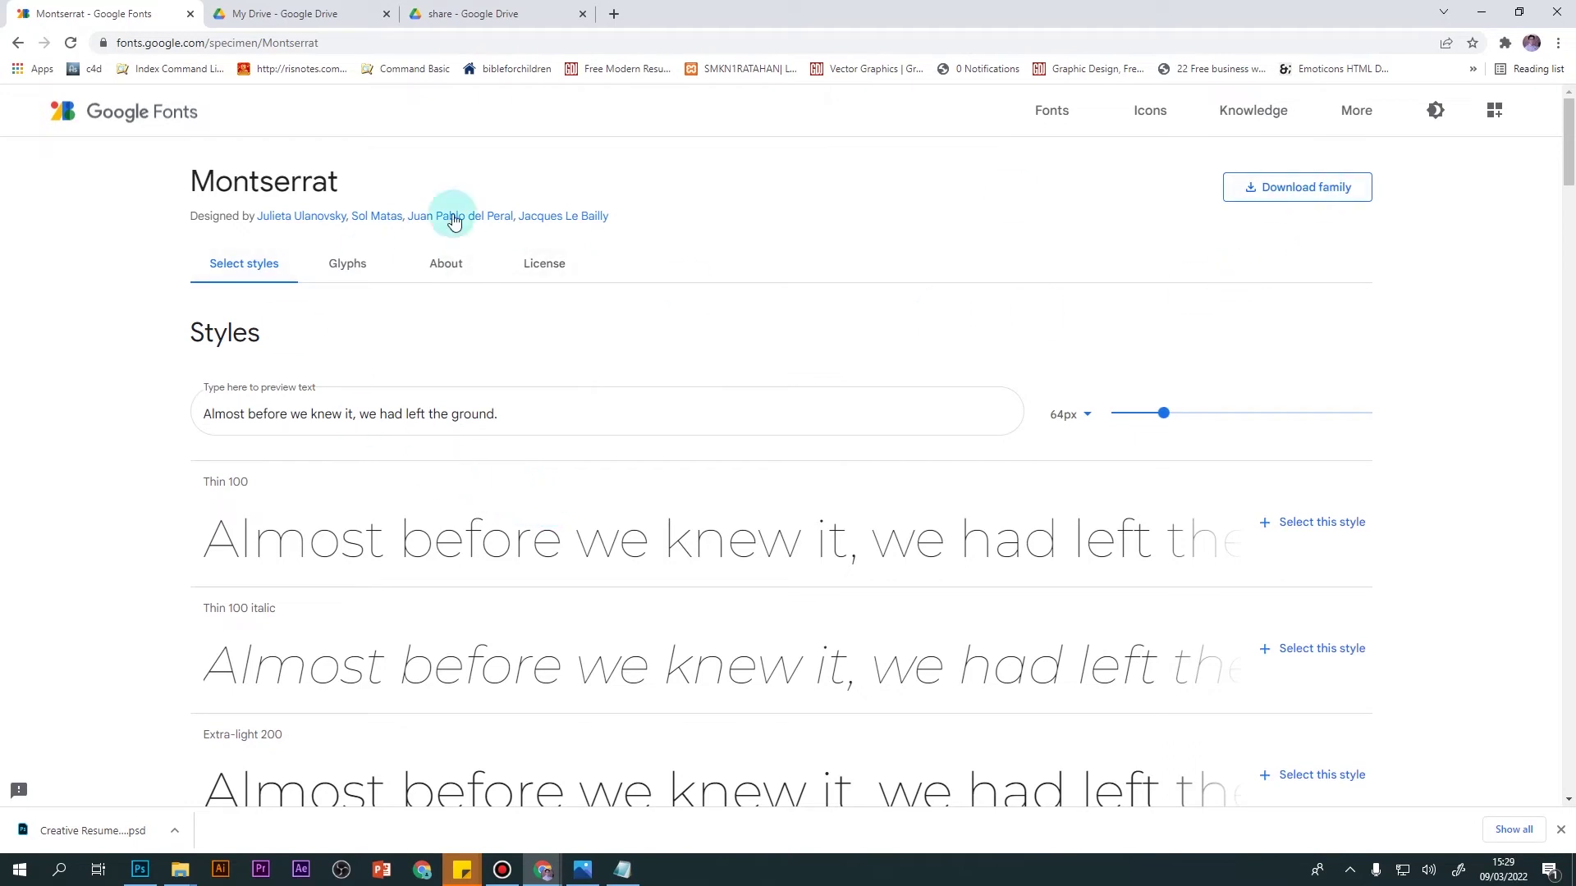
left_click(1308, 195)
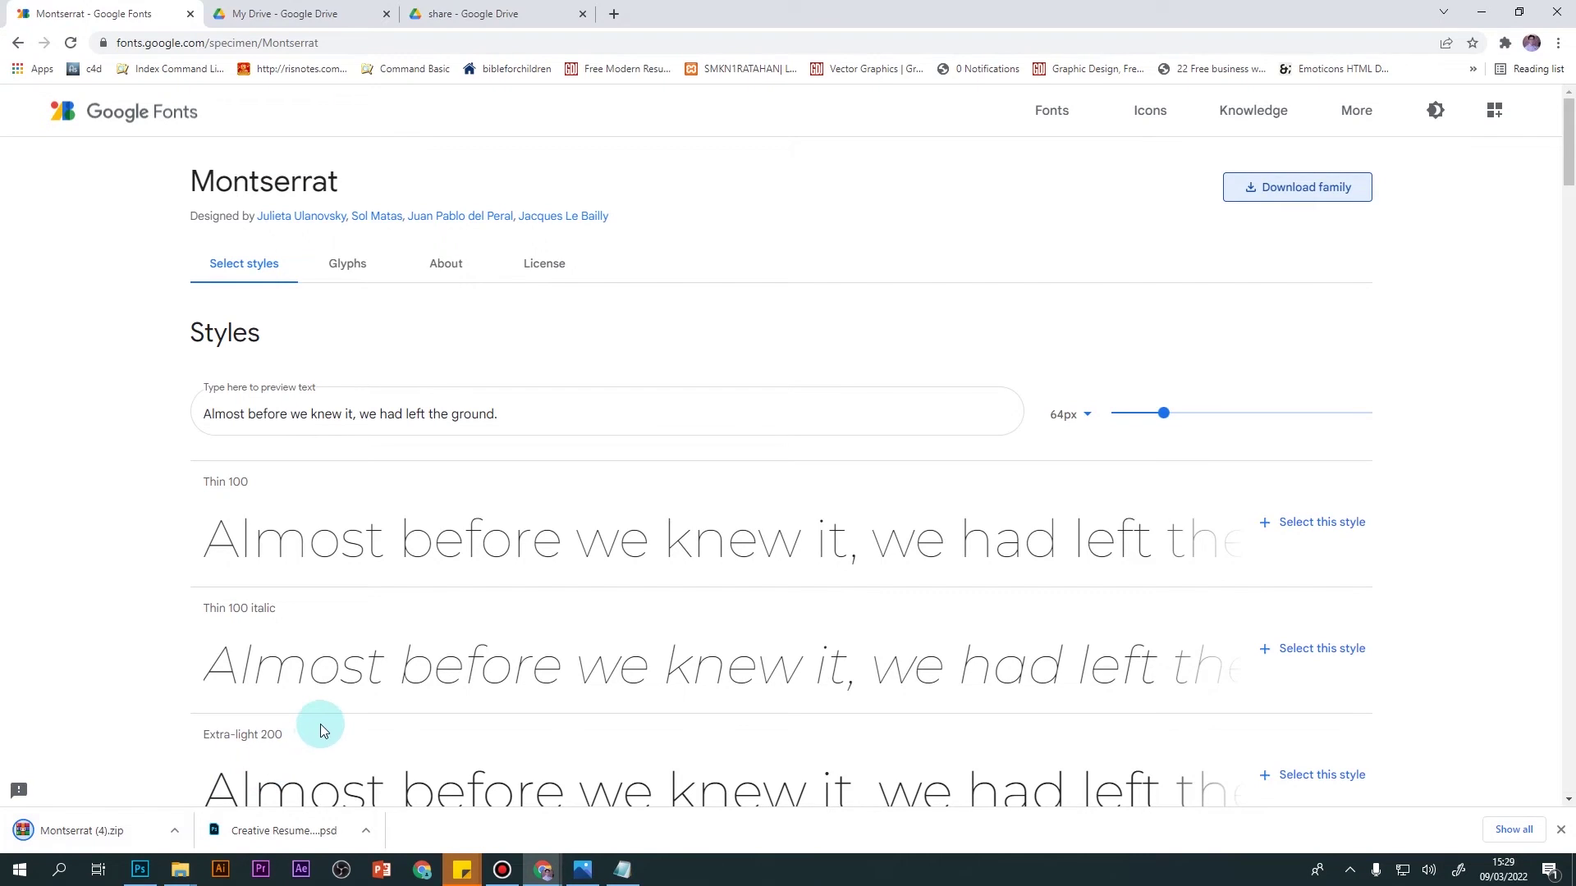
left_click(161, 831)
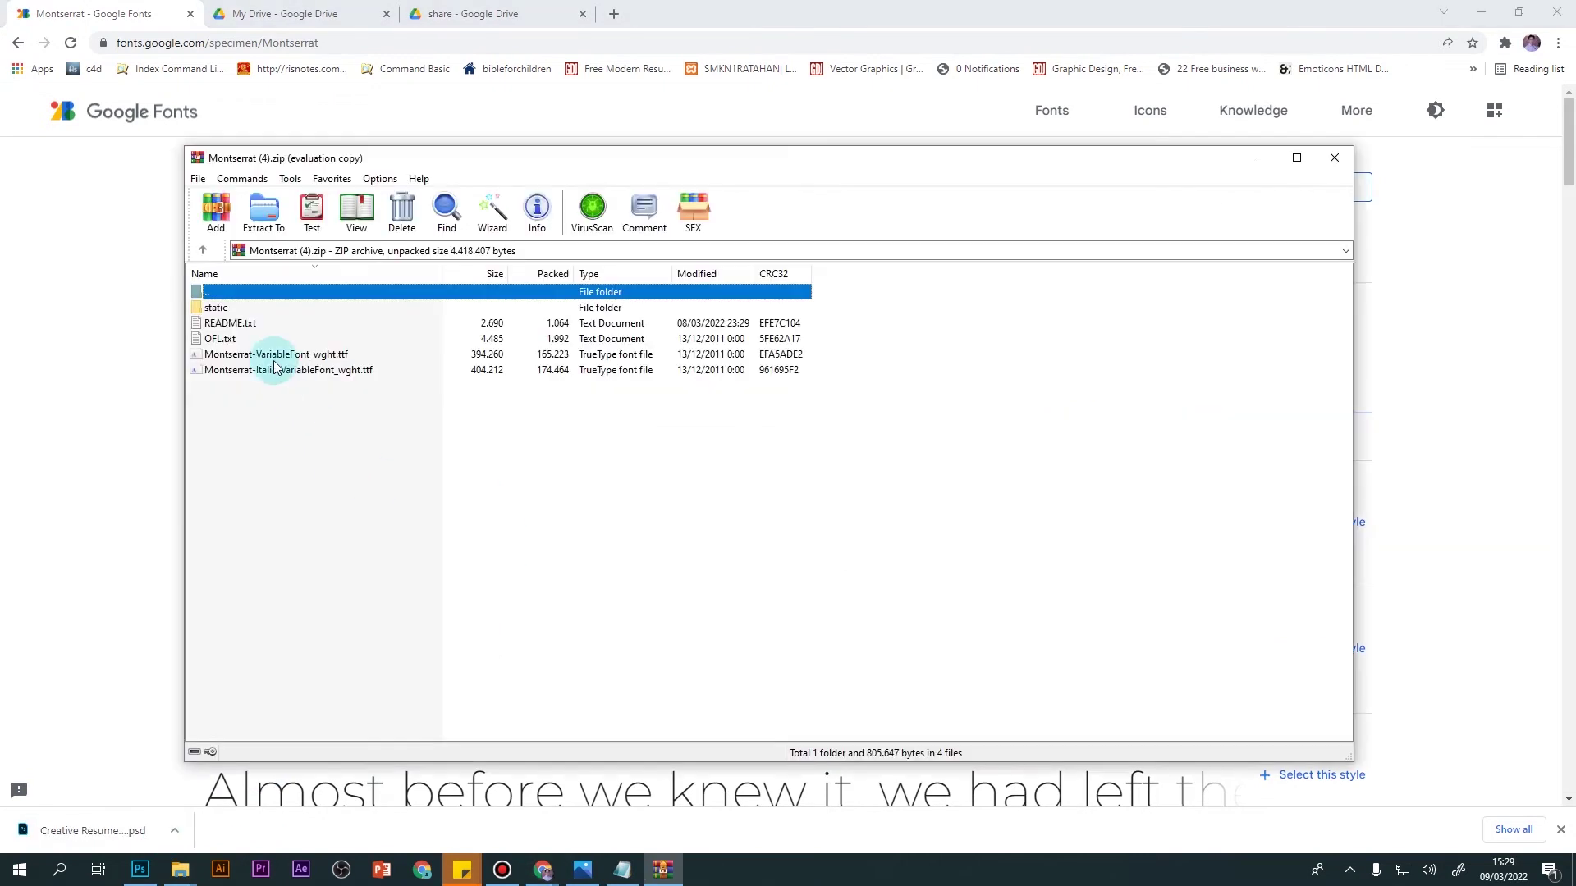
Step: Install Montserrat-VariableFont_wght.ttf over the existing Montserrat Thin, then return to Photoshop
left_click(275, 358)
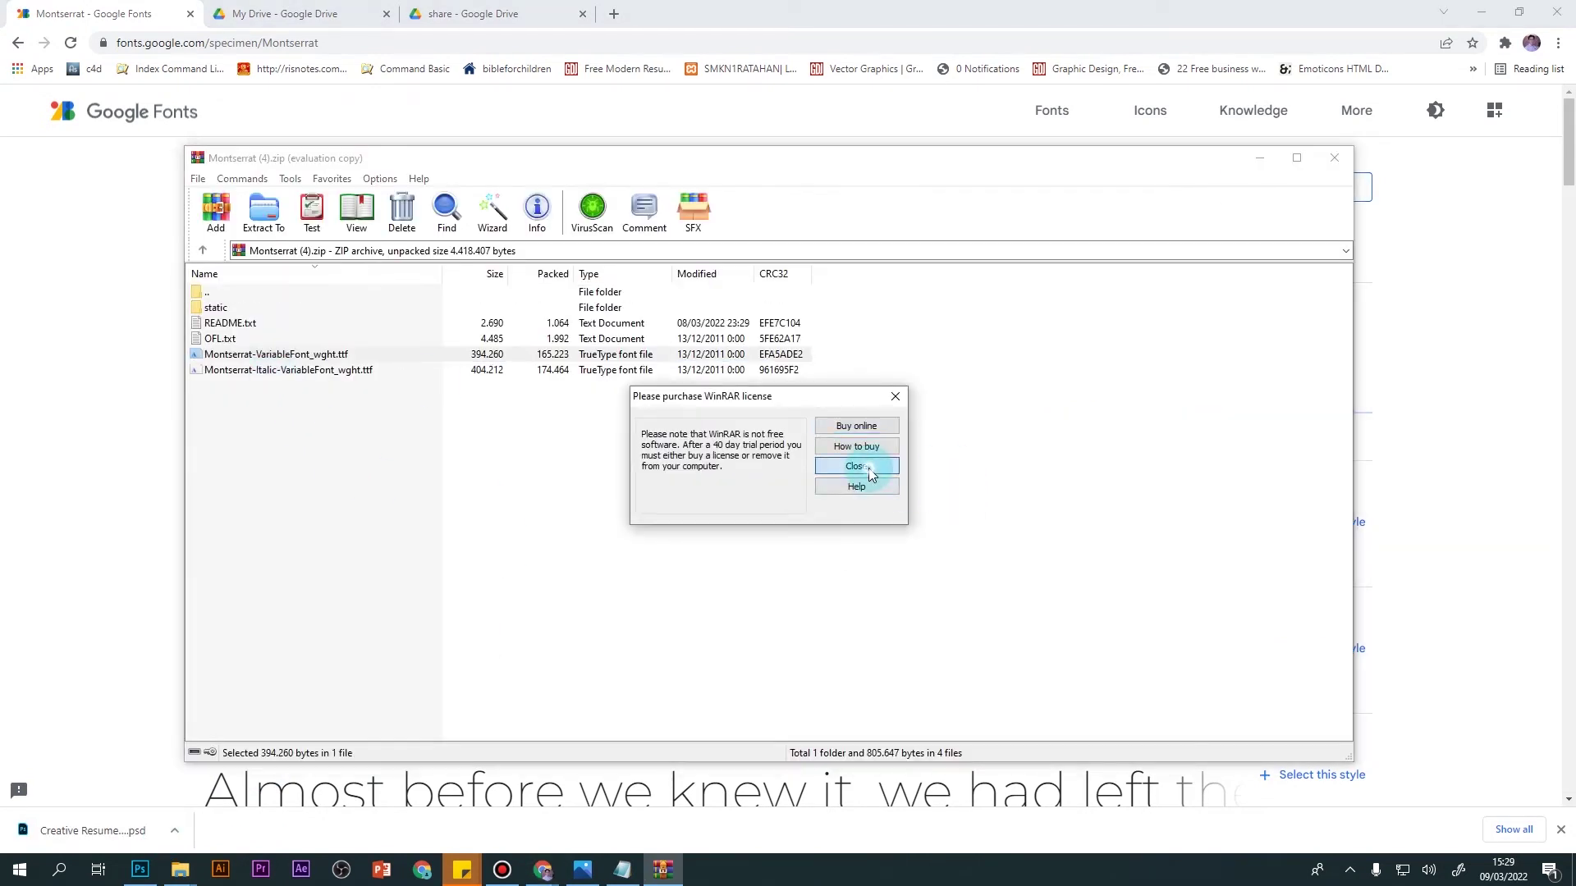
left_click(856, 466)
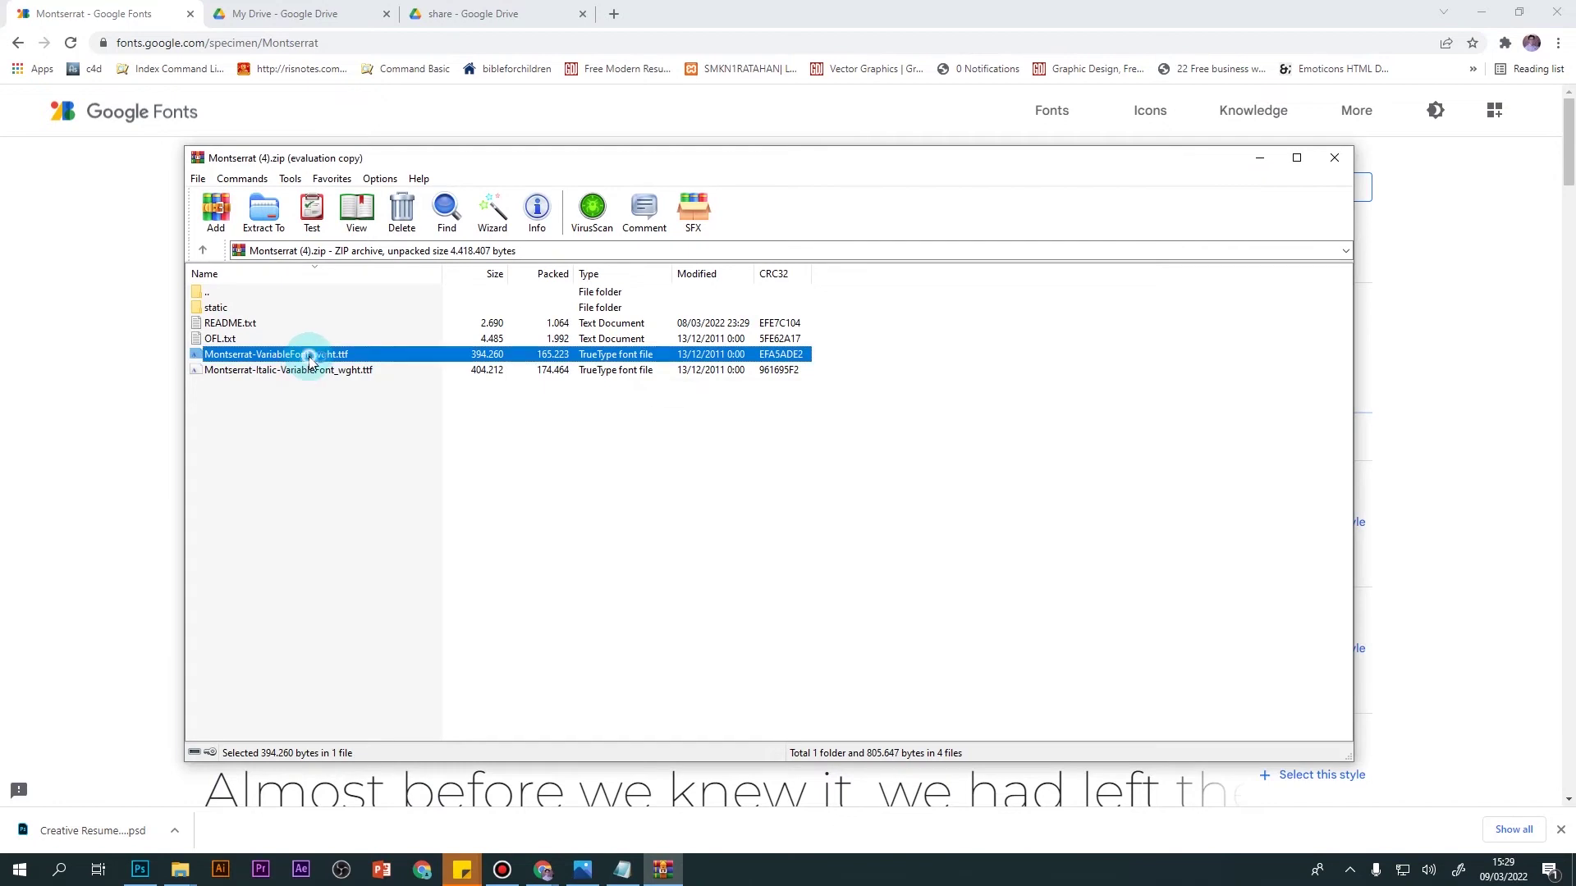
double_click(310, 359)
left_click(197, 152)
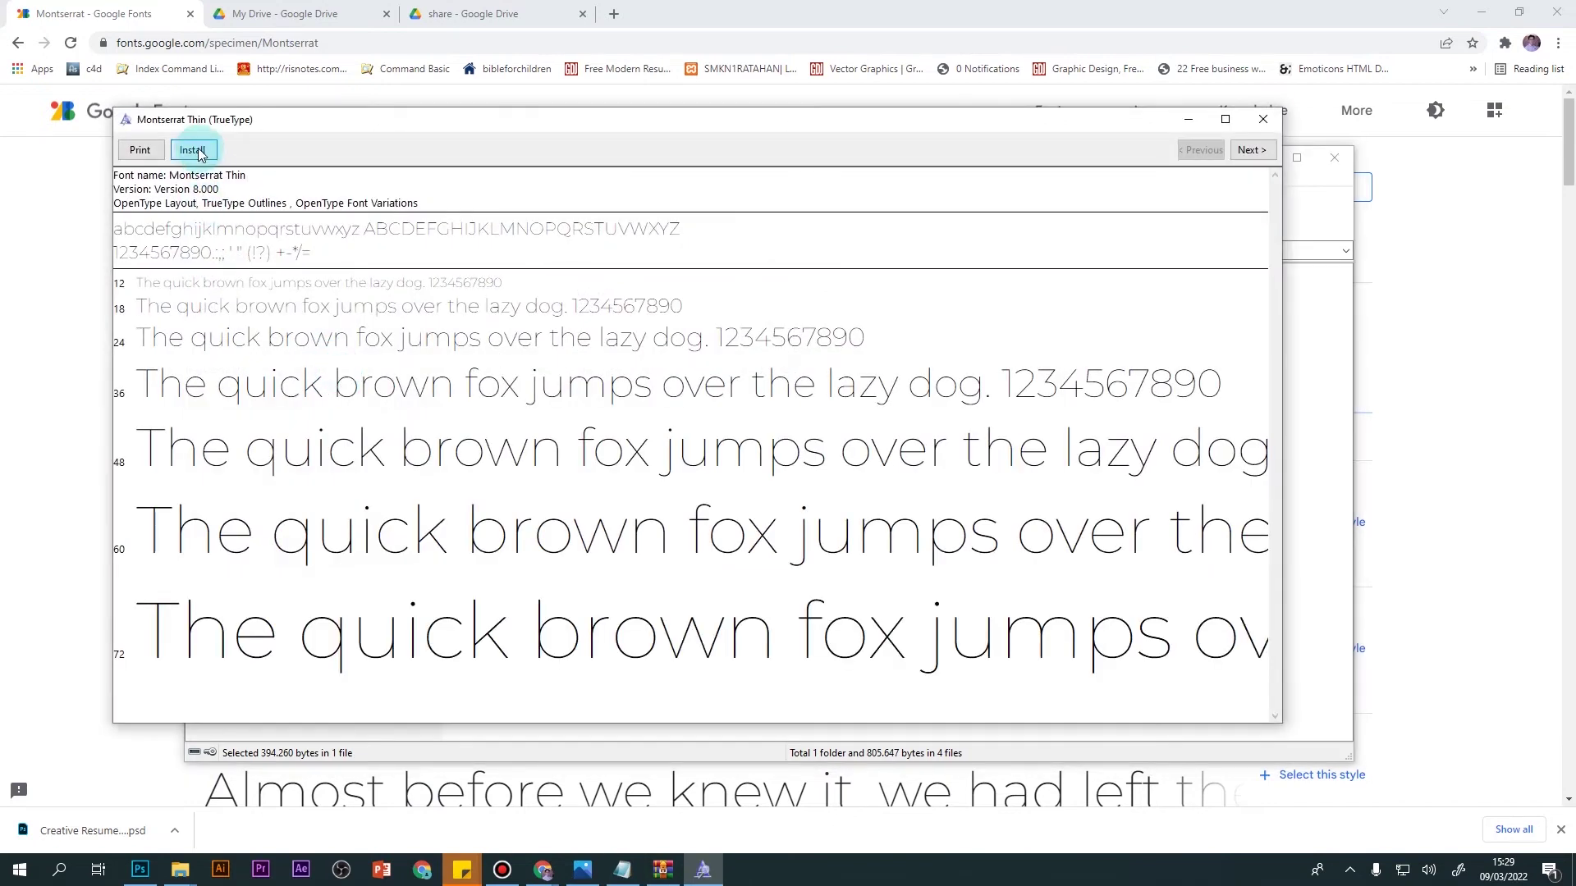
left_click(813, 454)
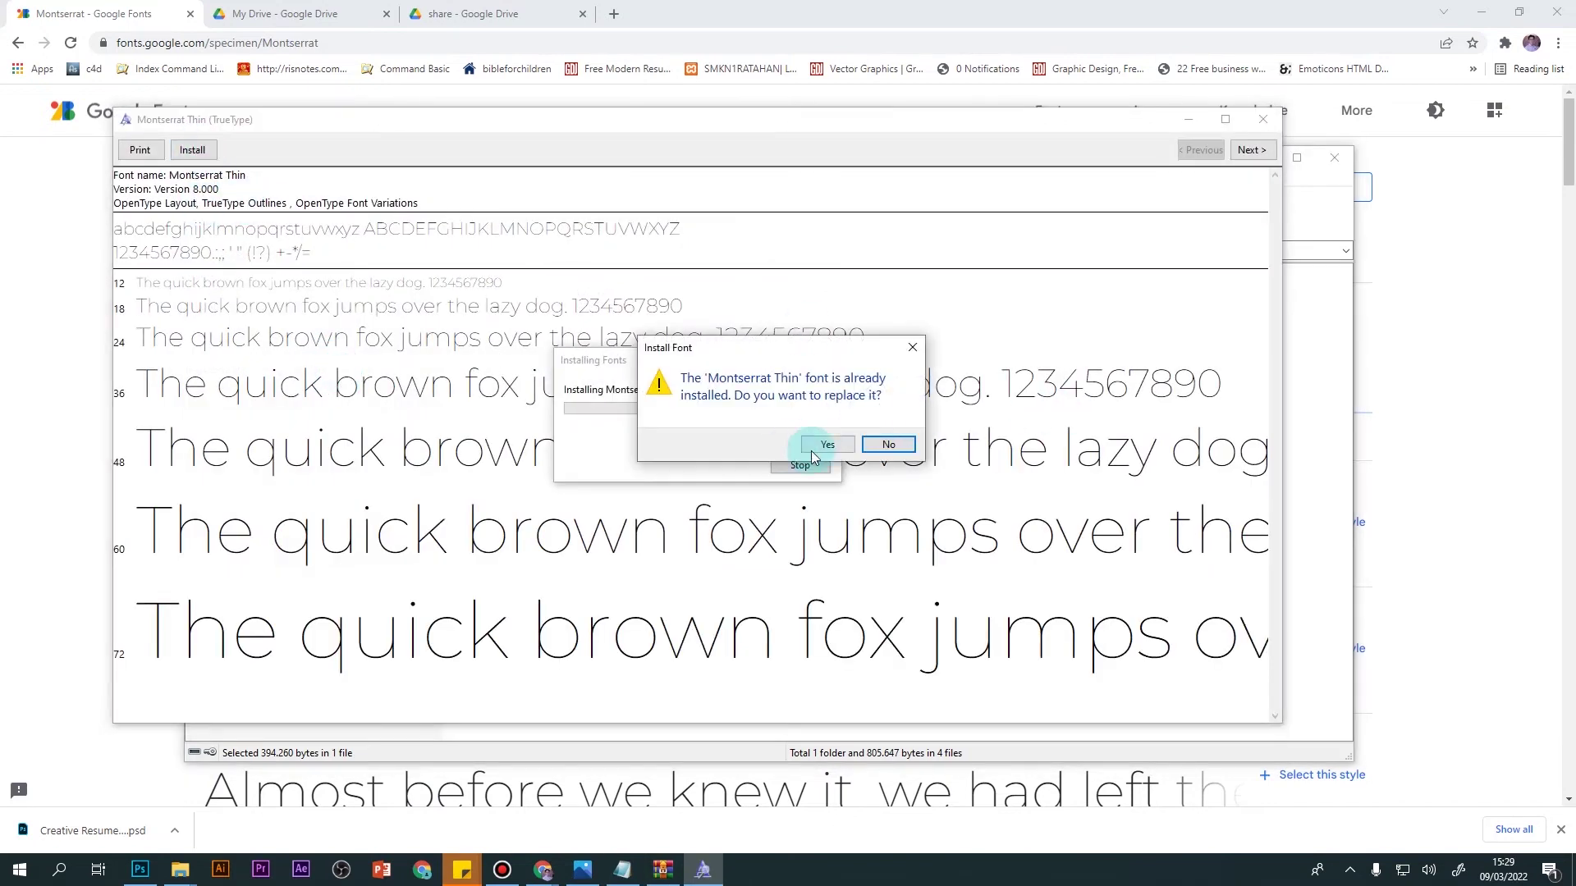
left_click_drag(816, 351, 996, 334)
left_click(1003, 429)
left_click(974, 459)
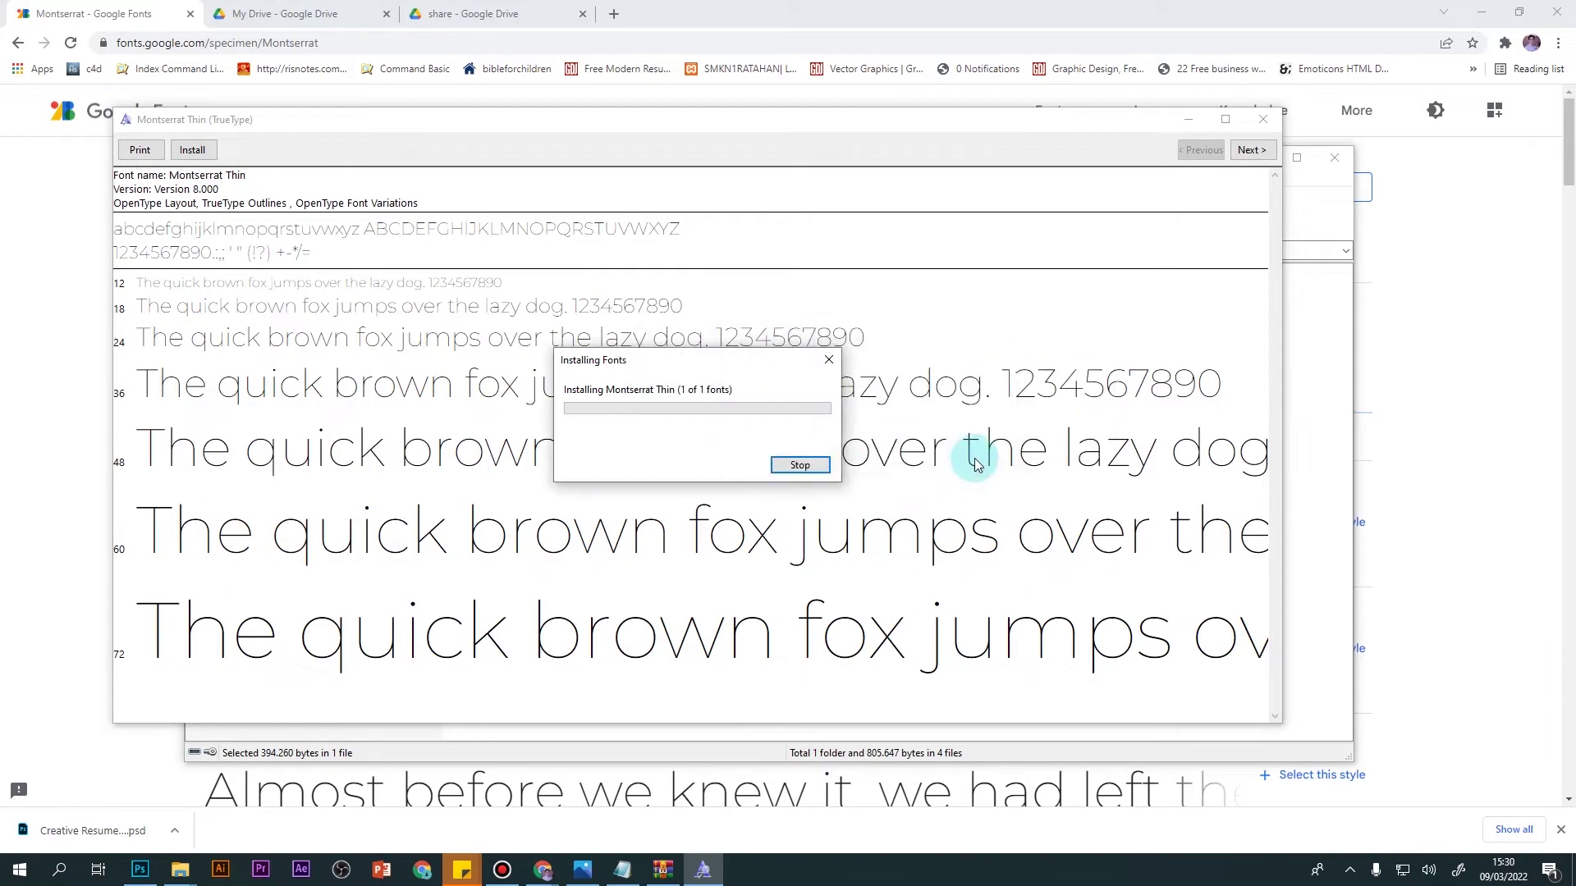
left_click(1262, 121)
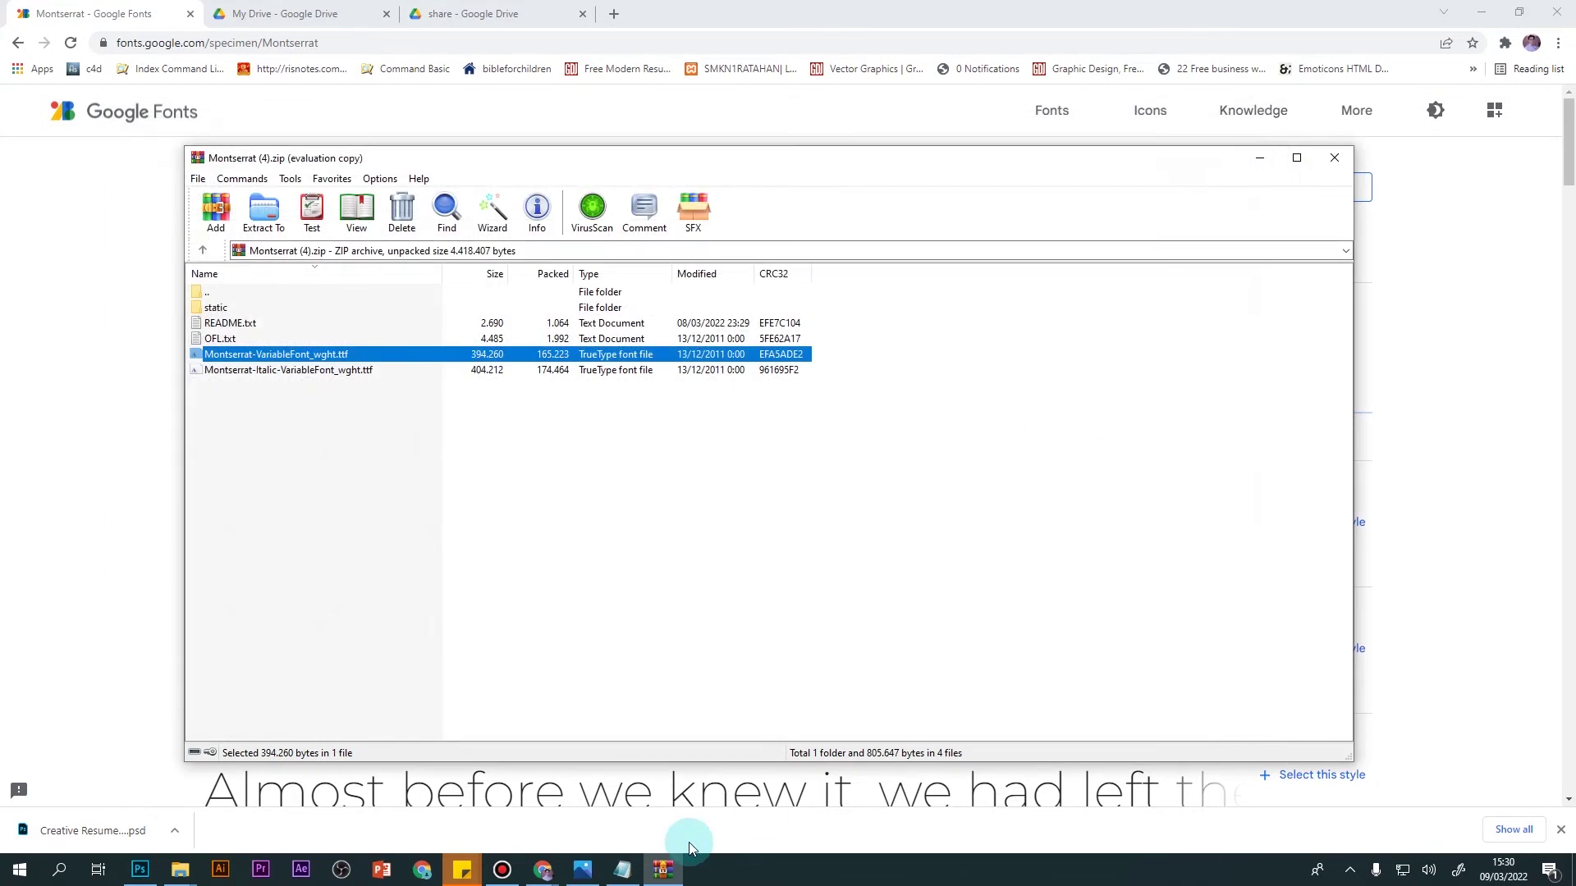
left_click(140, 872)
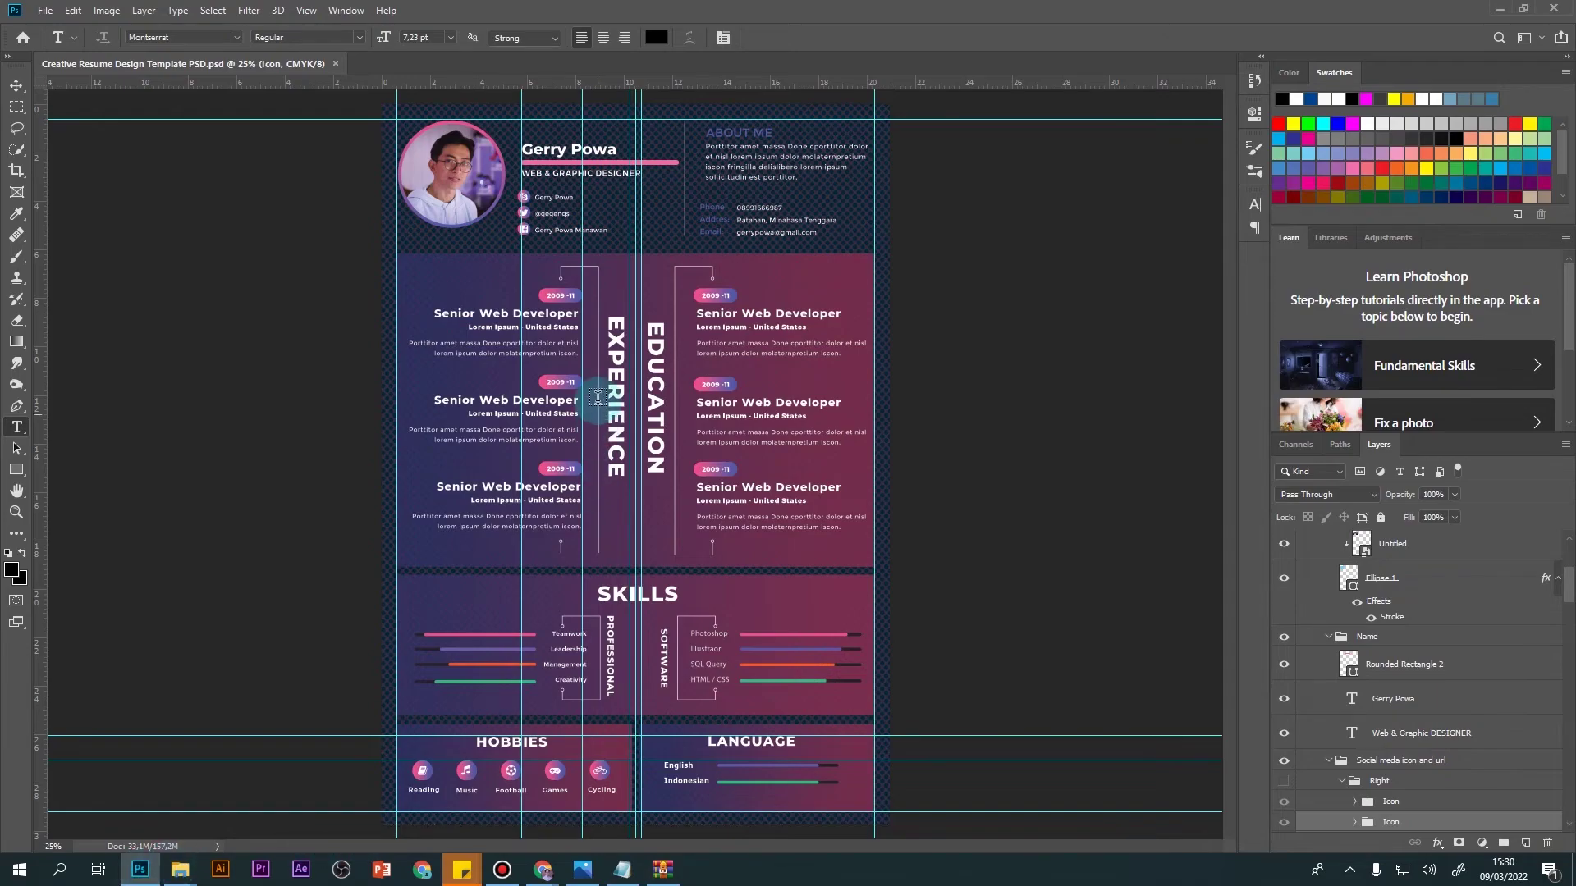
Step: Inspect the resume's name heading and the Web & Graphic DESIGNER text layer
left_click(556, 151)
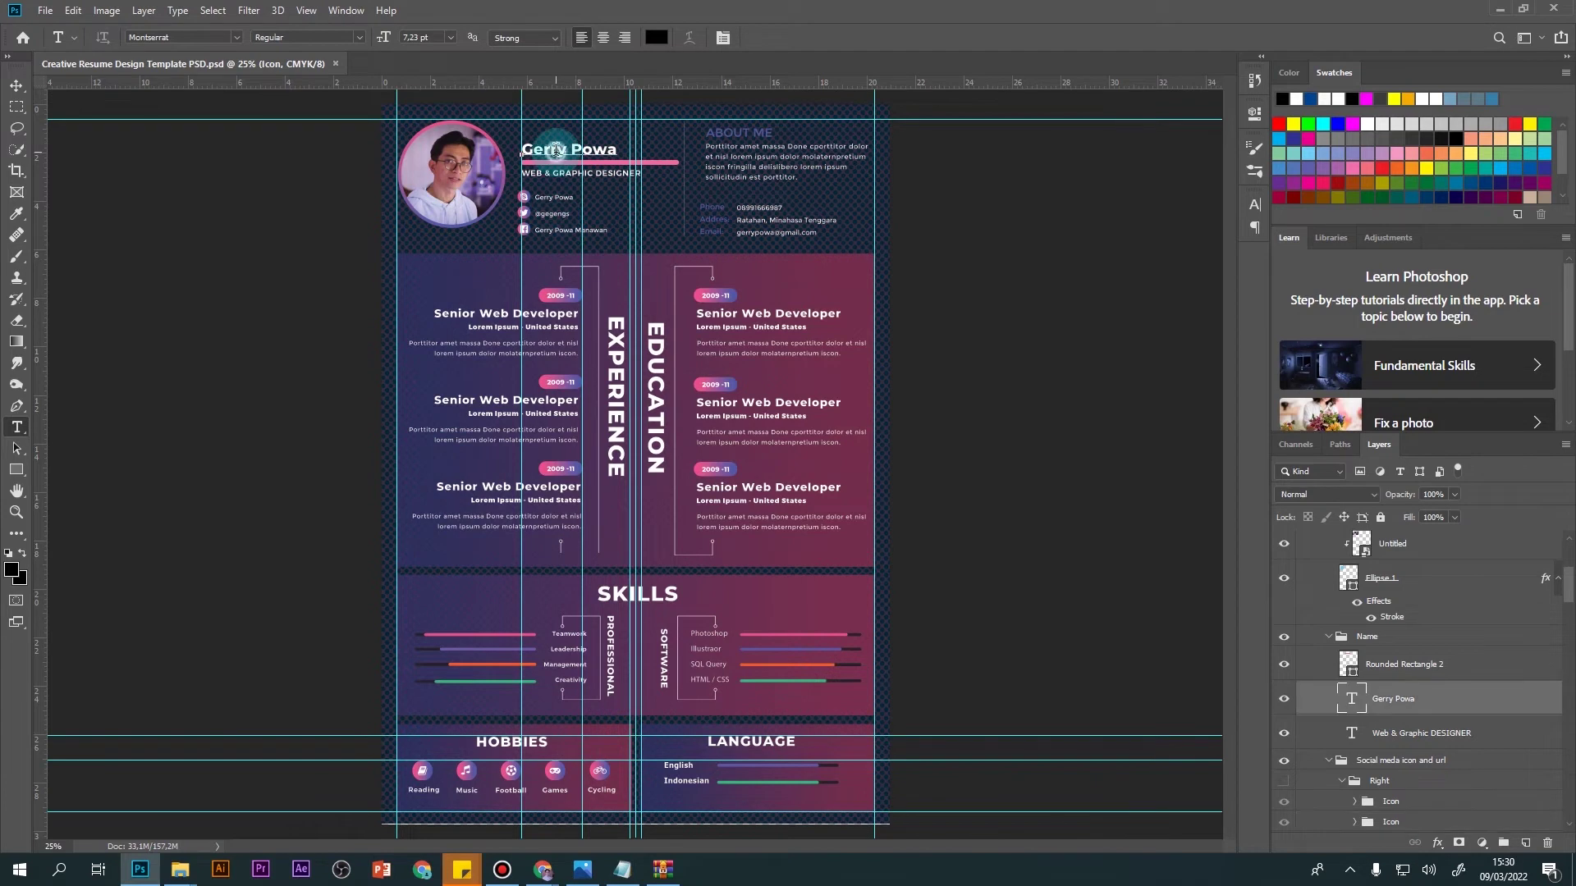
double_click(552, 150)
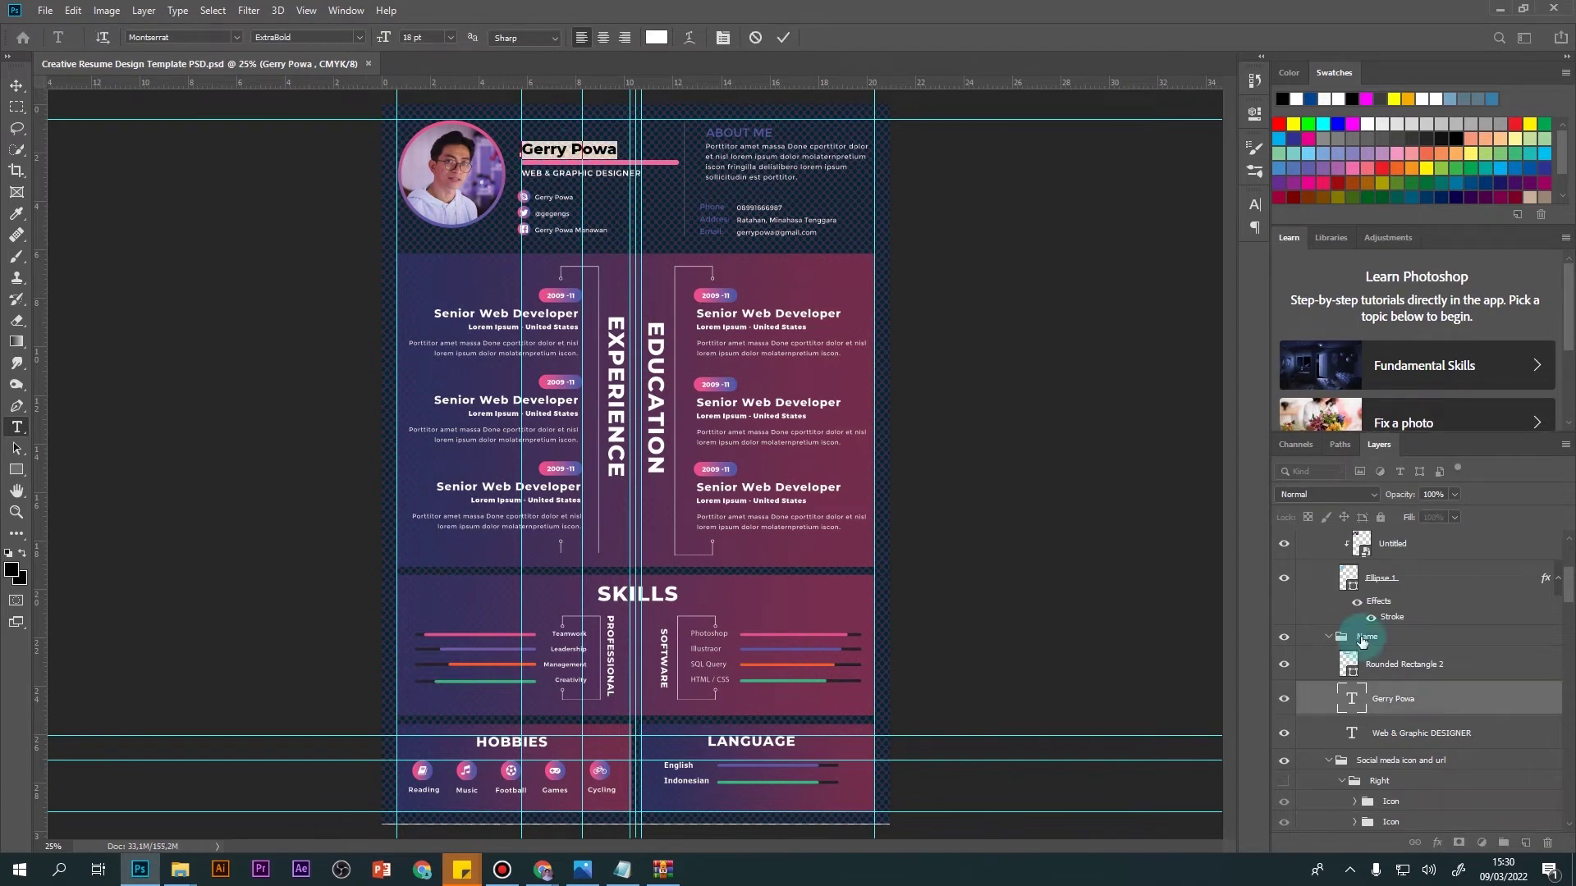
left_click(1483, 733)
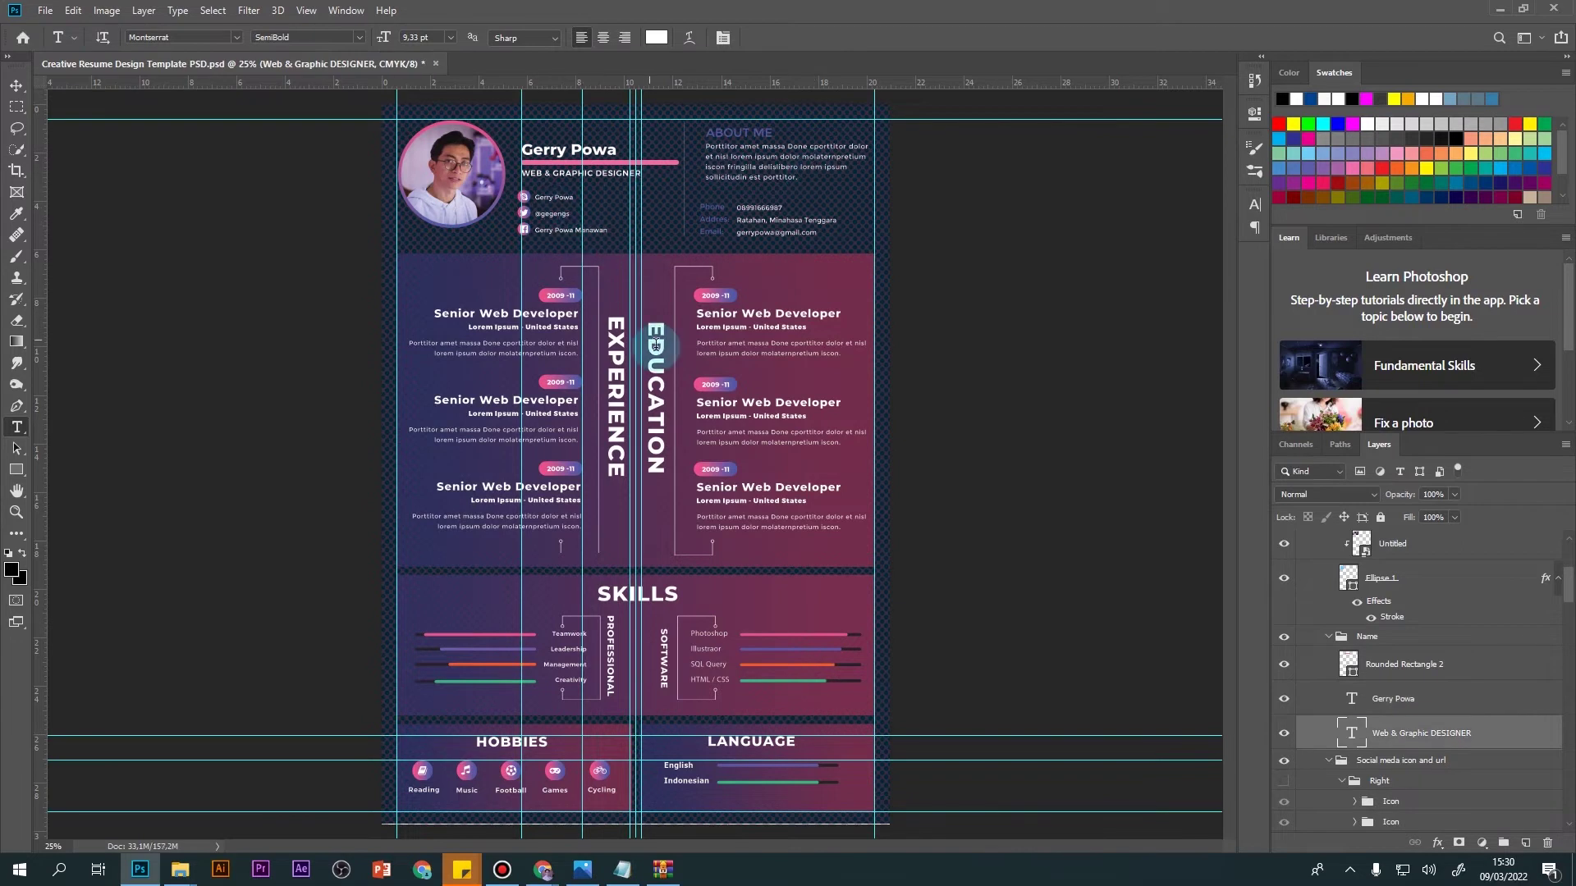
scroll(1418, 711, "up", 5)
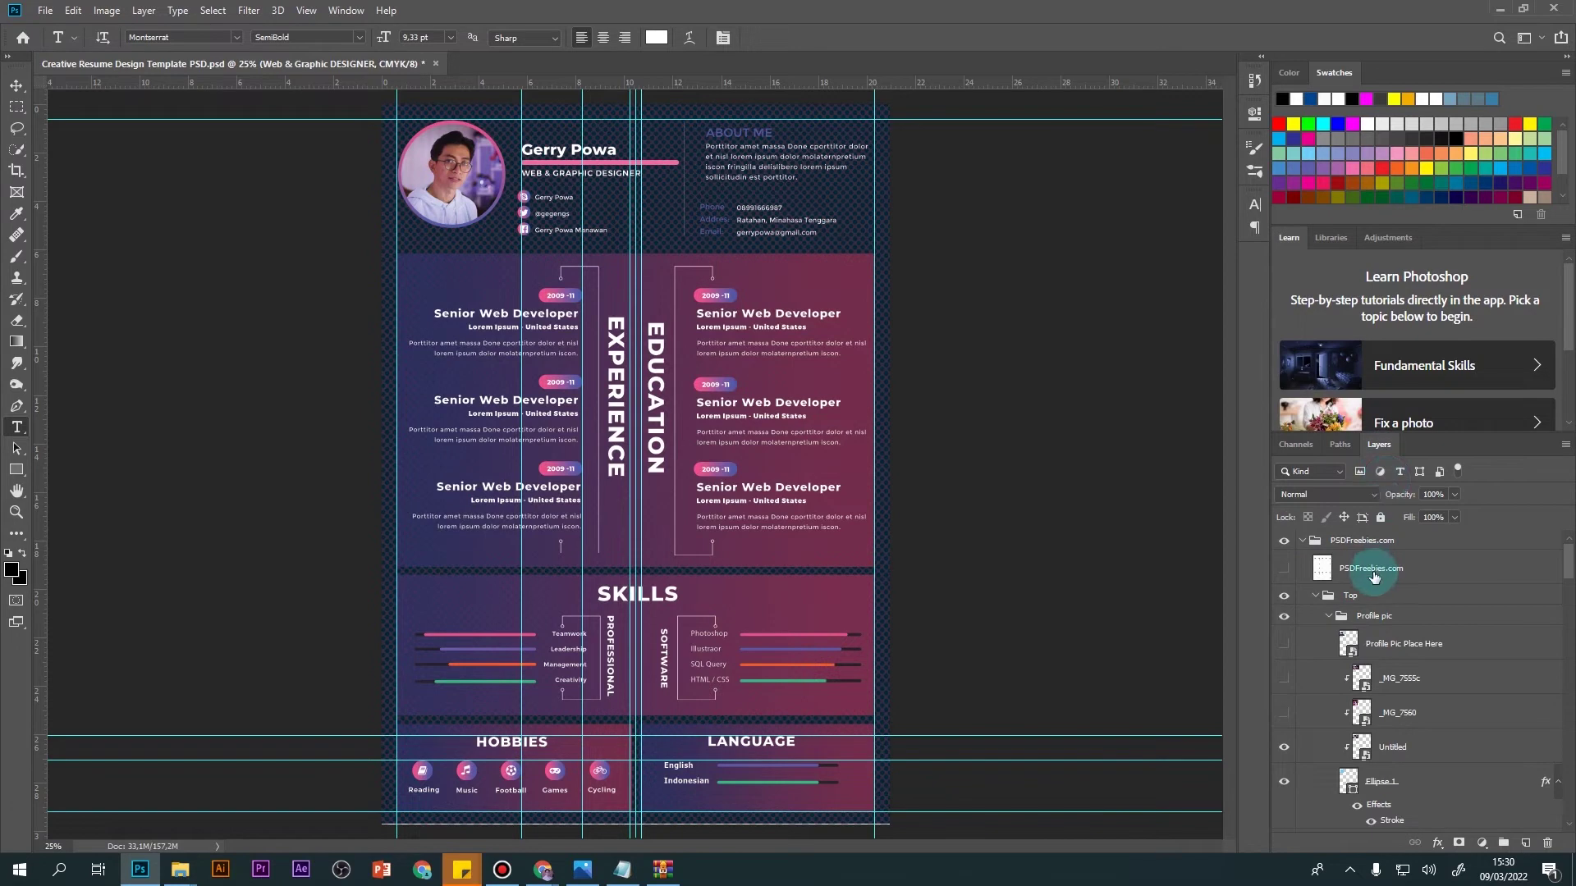
Step: Toggle the PSDFreebies.com and Top groups' visibility to check the header contents
left_click(1303, 542)
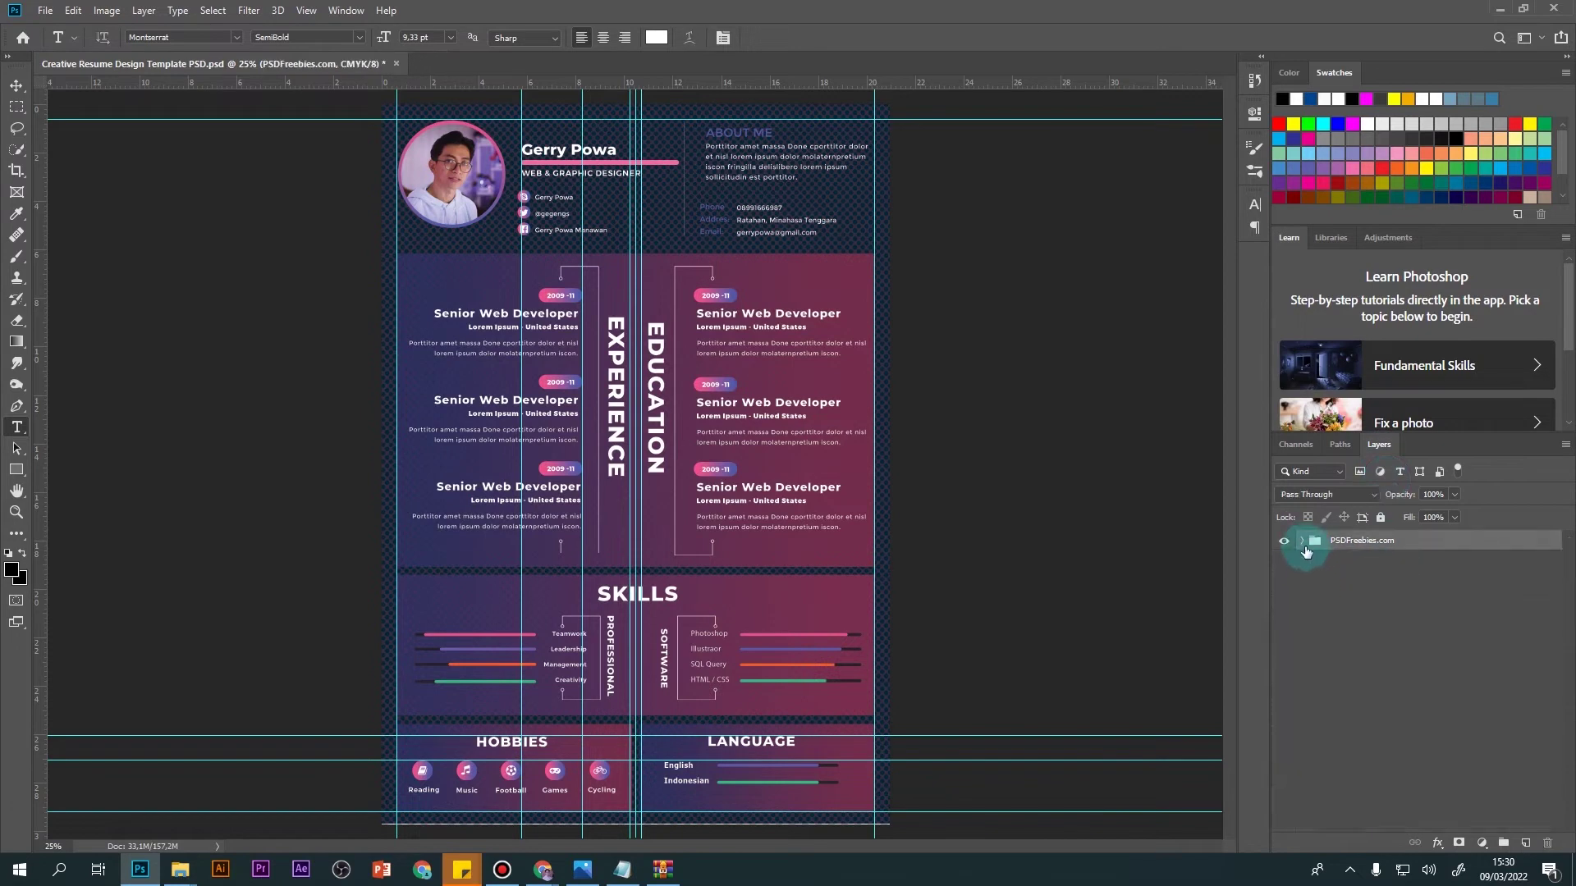
left_click(1302, 542)
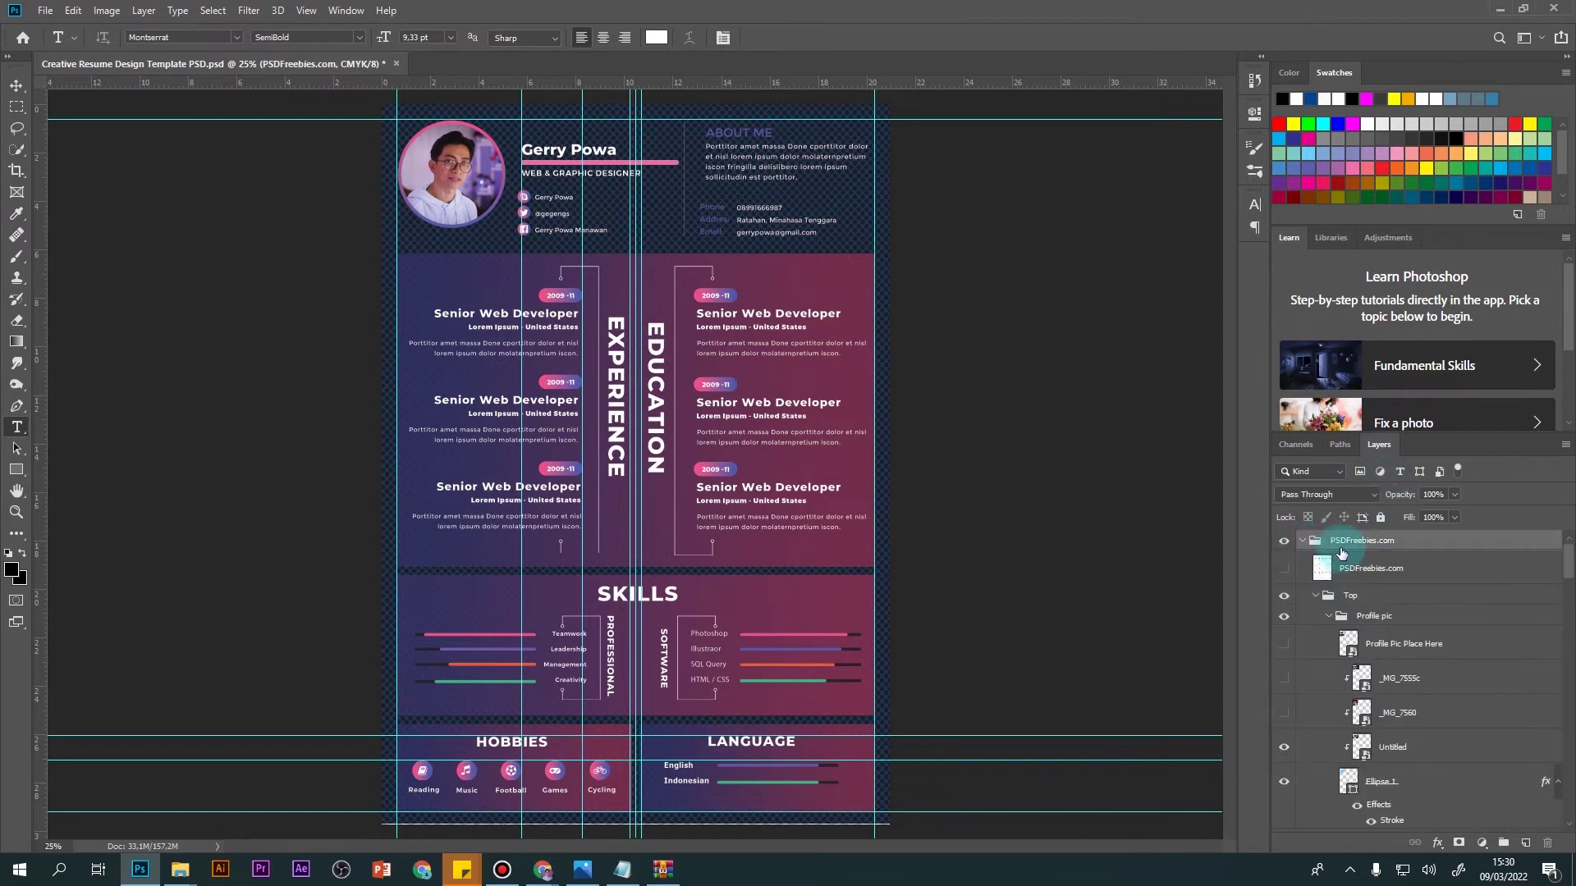
left_click(1332, 596)
left_click(1279, 601)
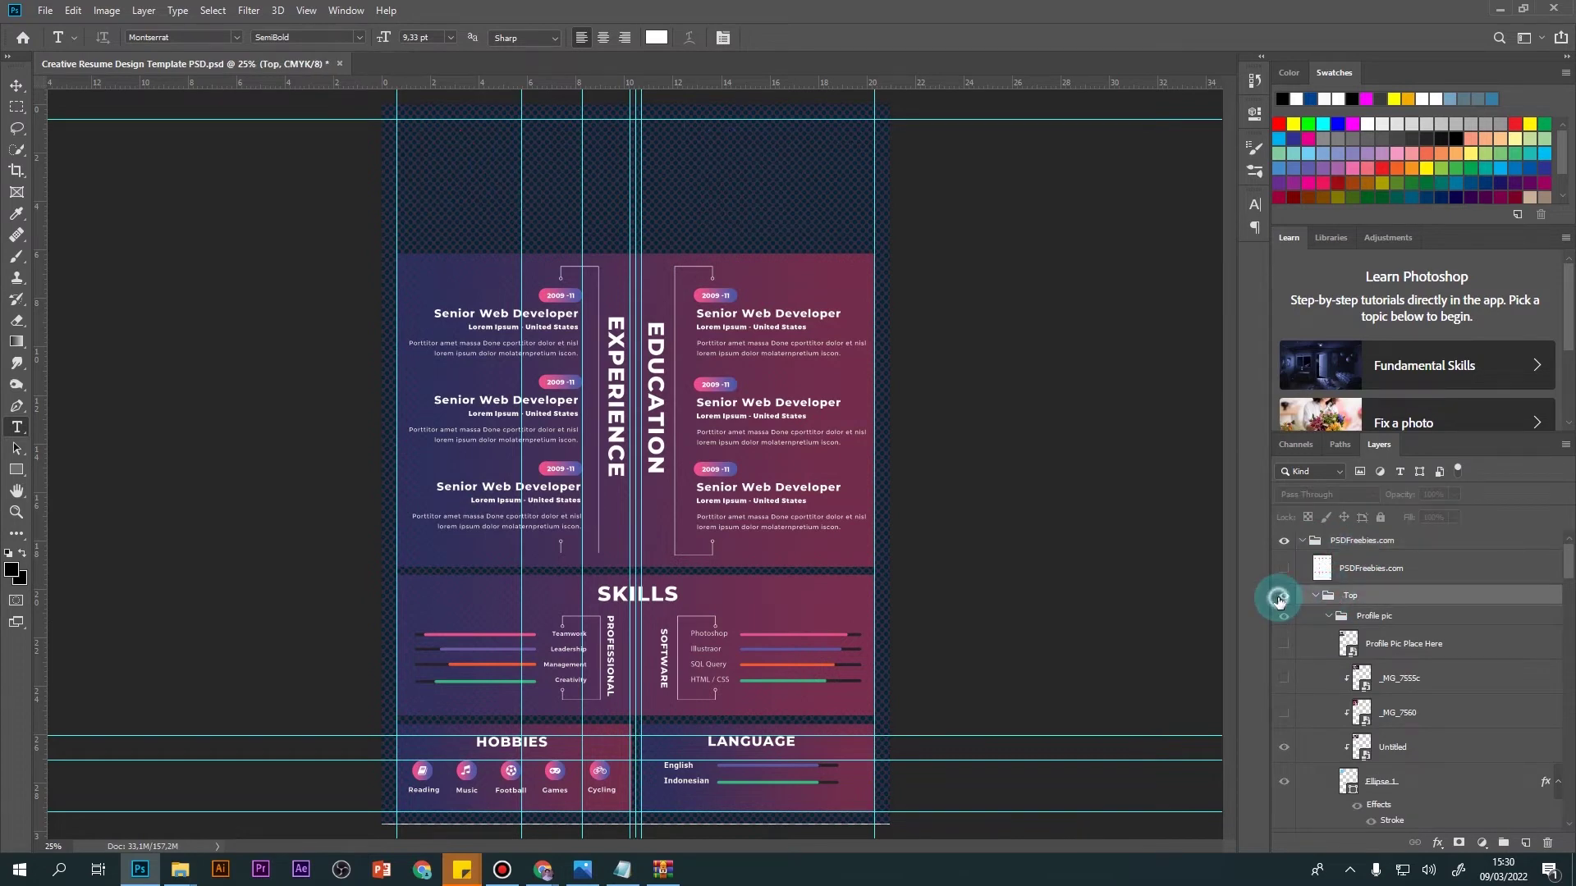
left_click(1278, 599)
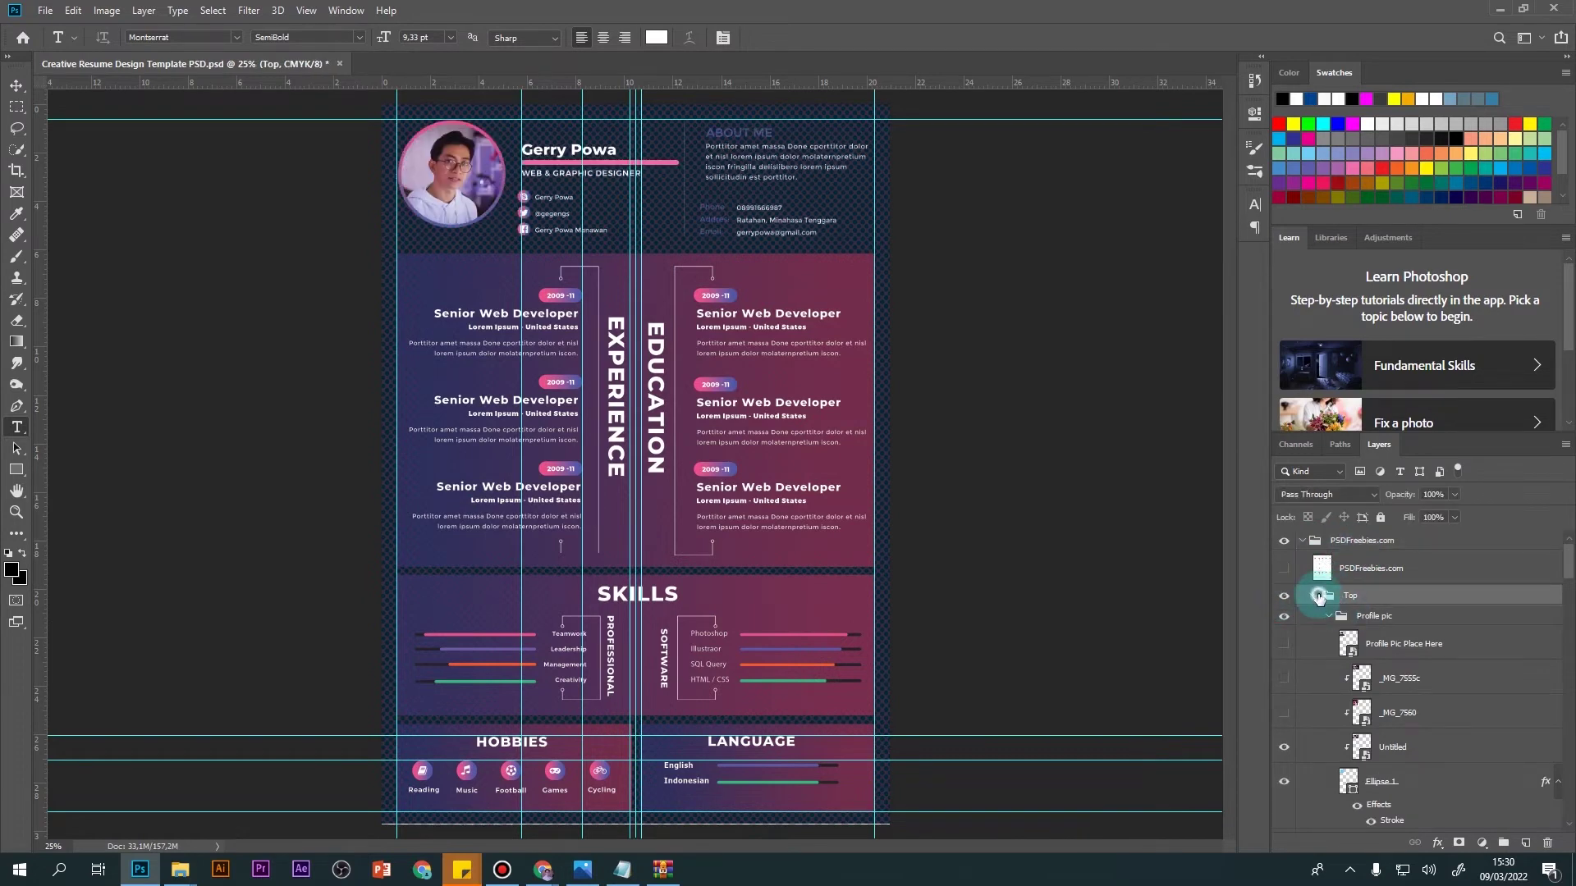
left_click(1318, 597)
left_click(1281, 600)
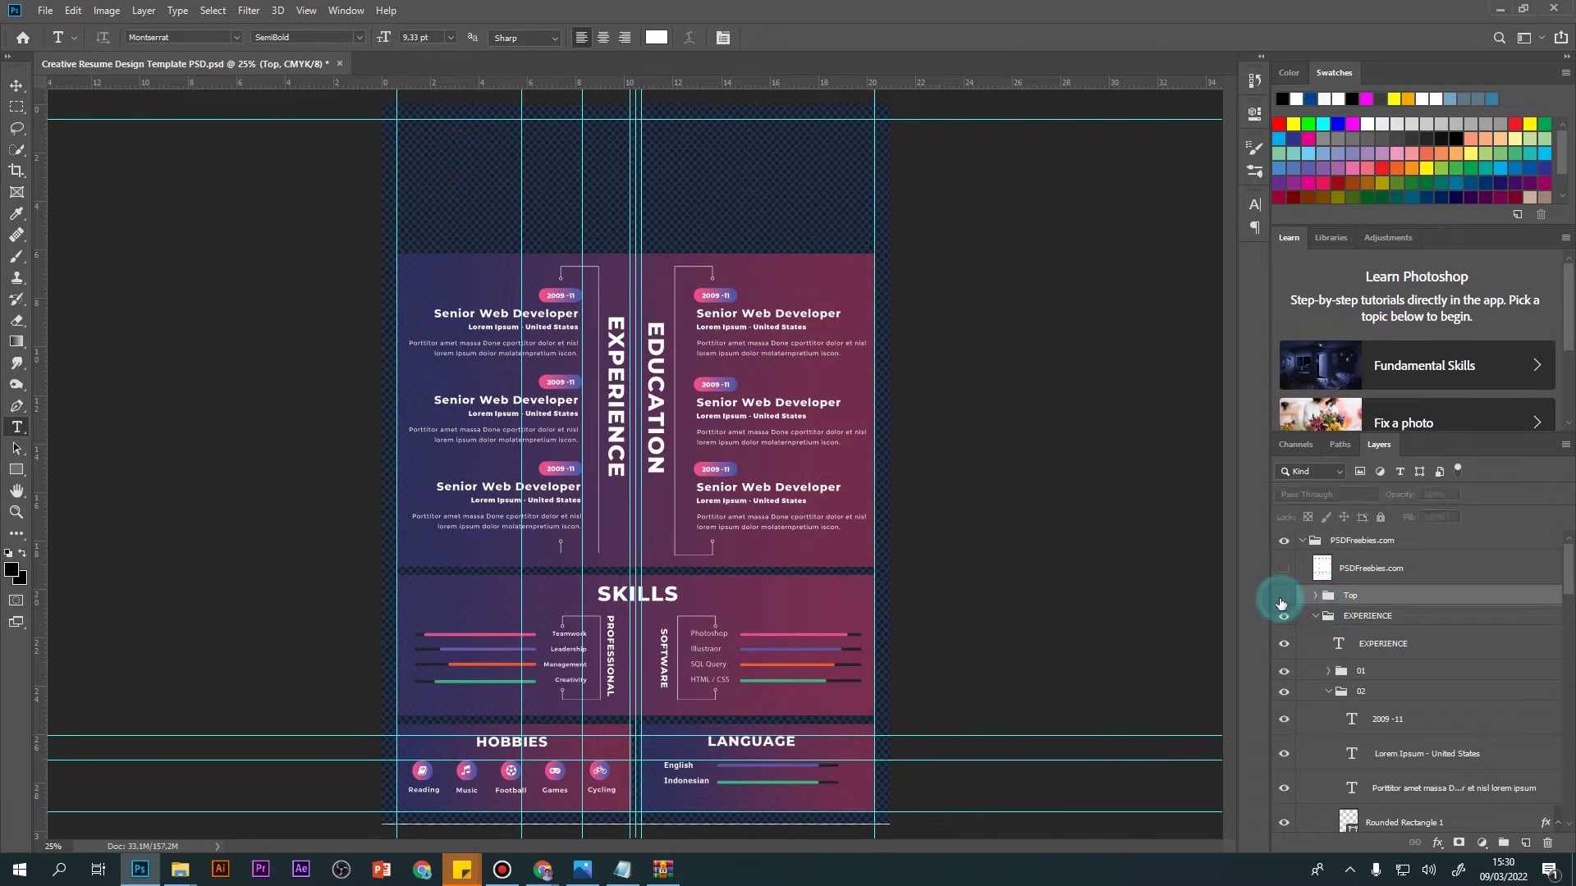
left_click(1281, 600)
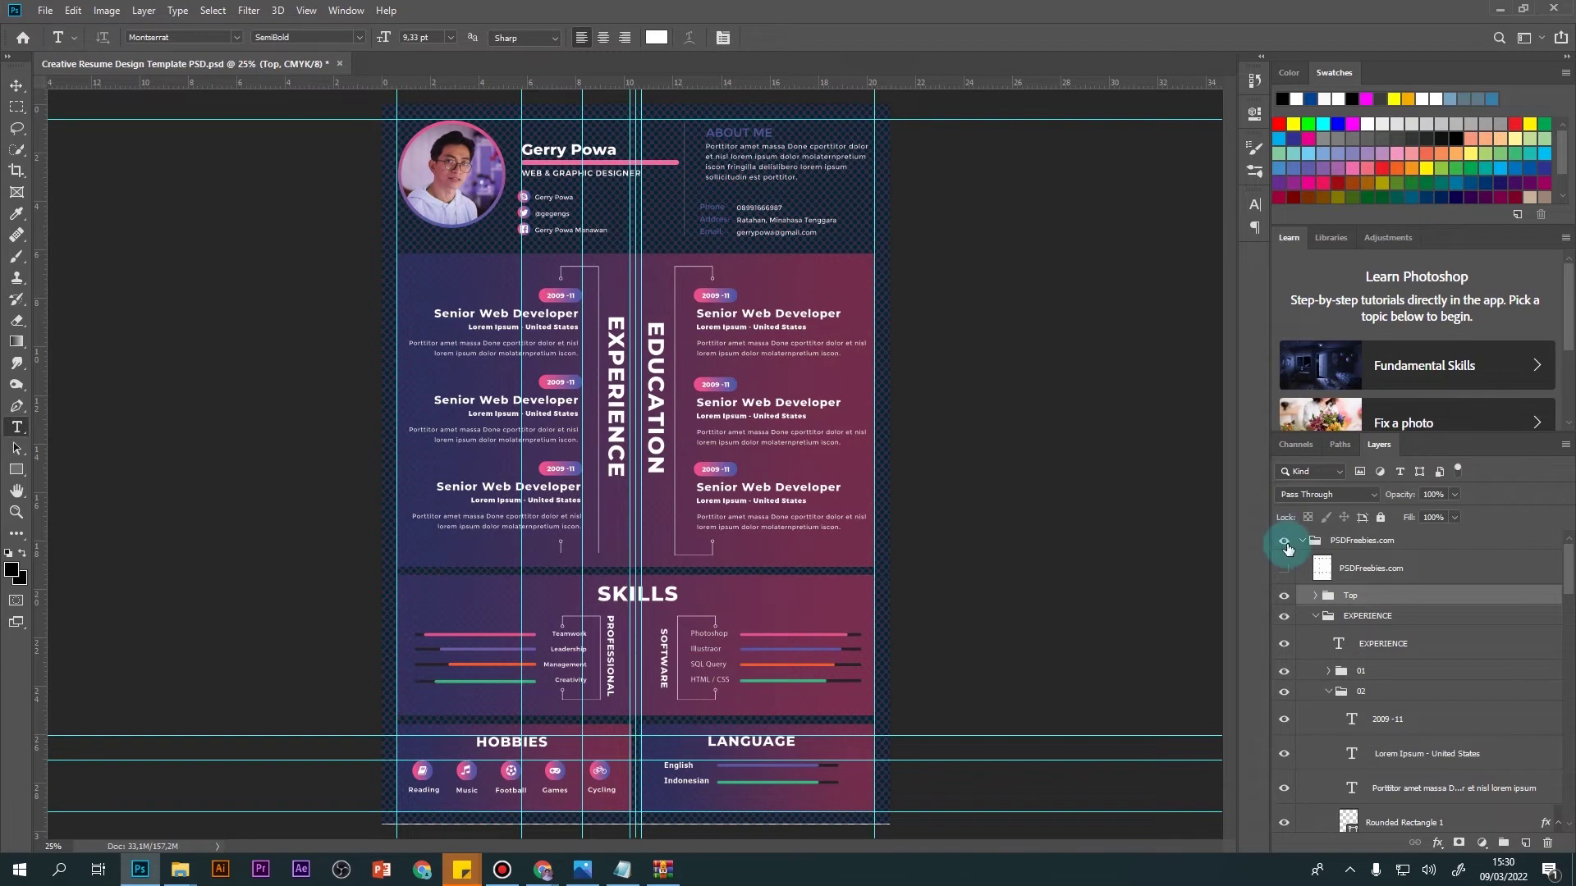
Step: Collapse groups 02 and Profile pic, leaving the Top group expanded to its Name layers
left_click(755, 132)
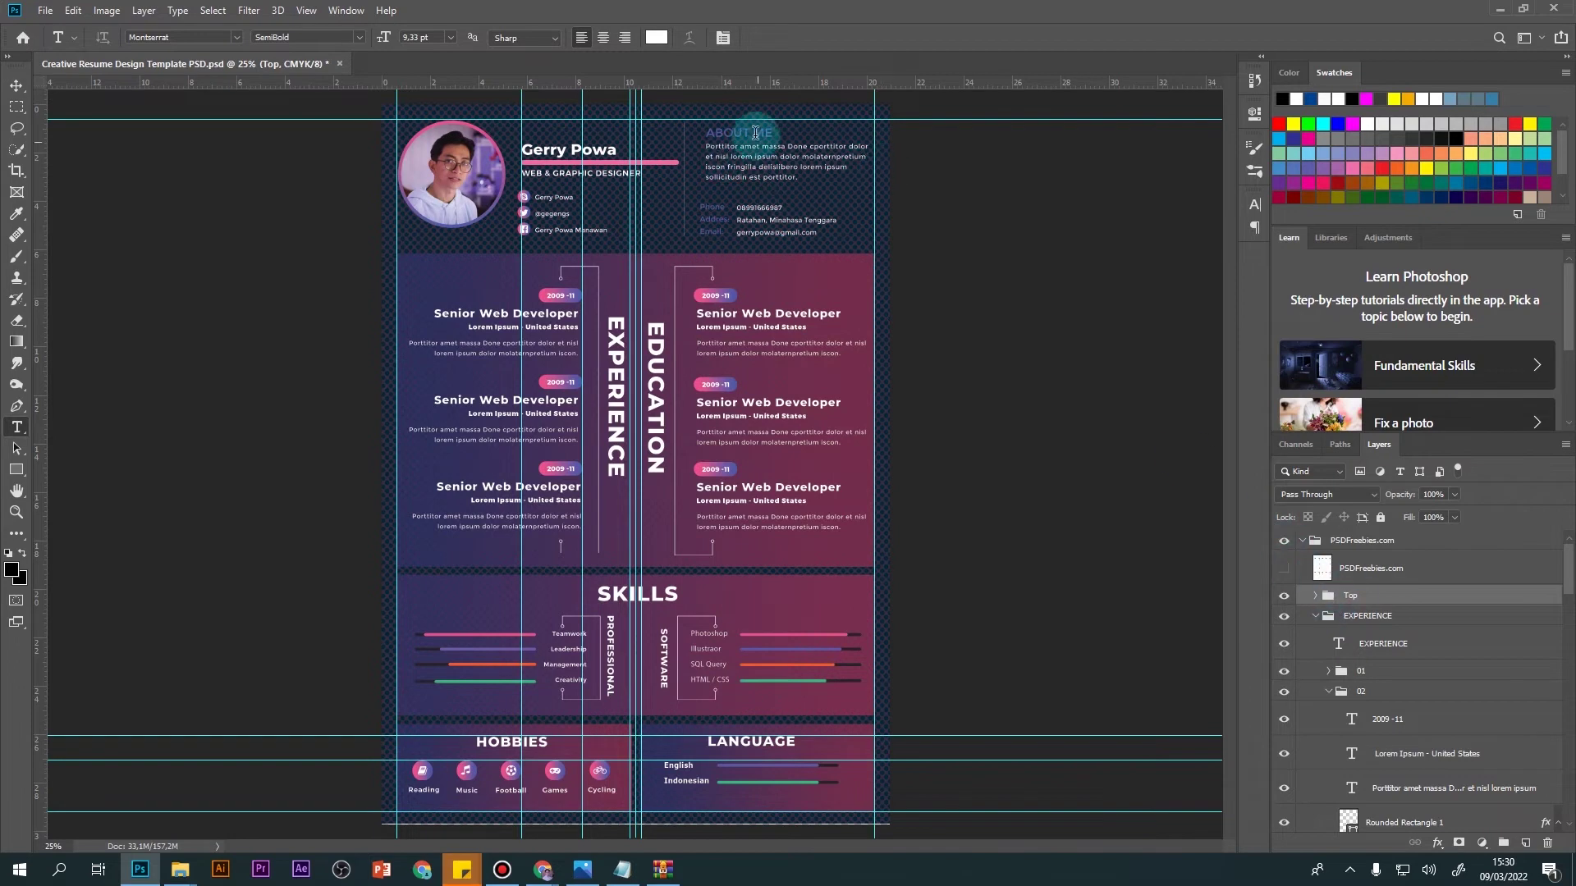
left_click(747, 240)
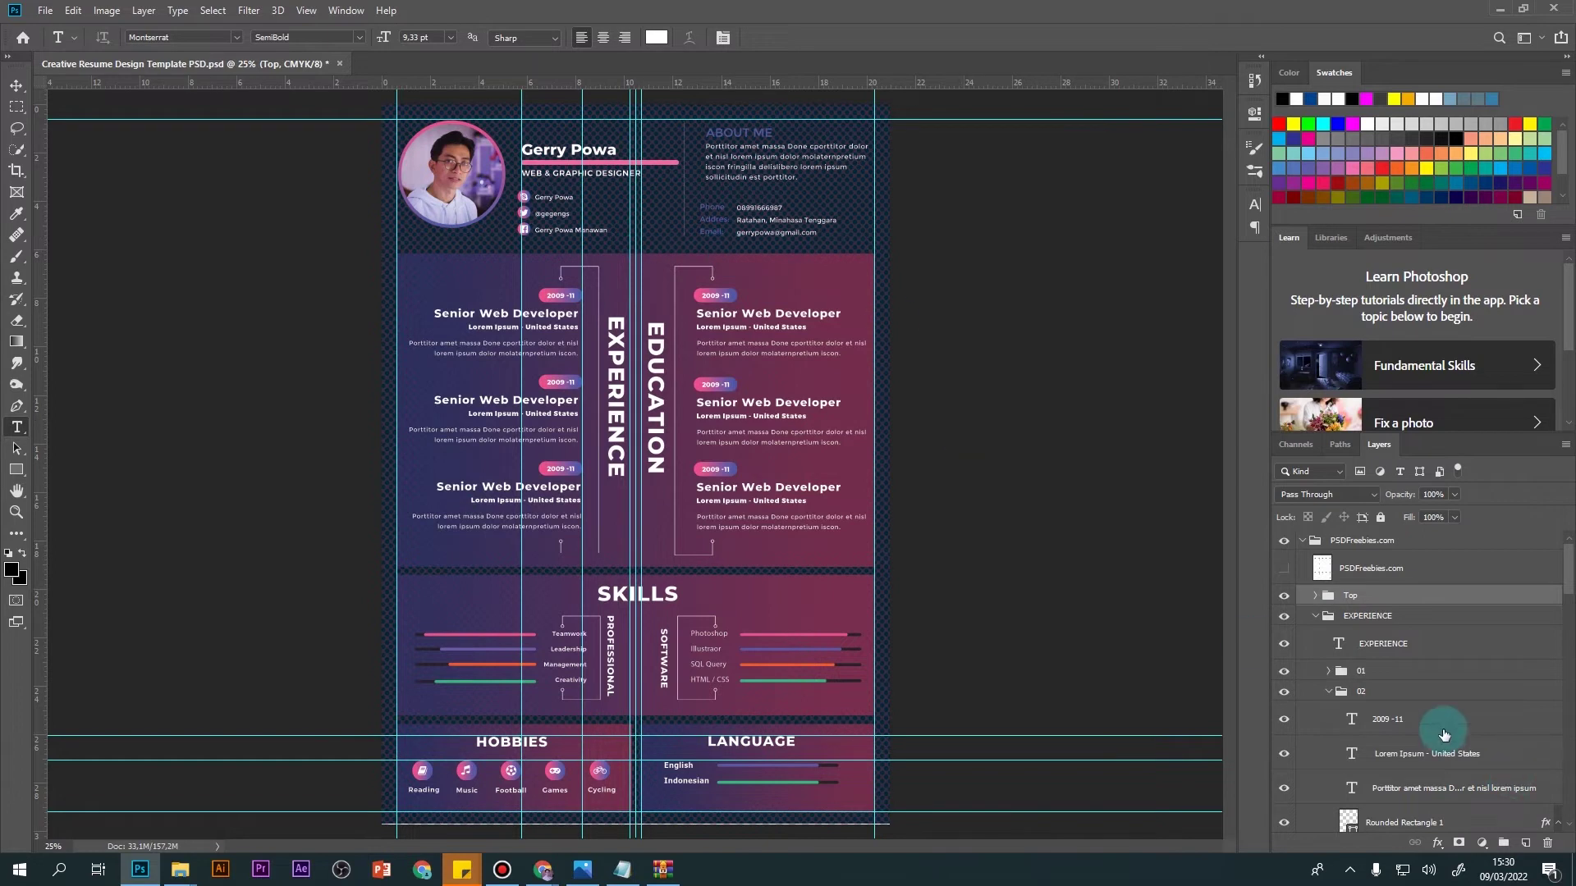
left_click(1328, 692)
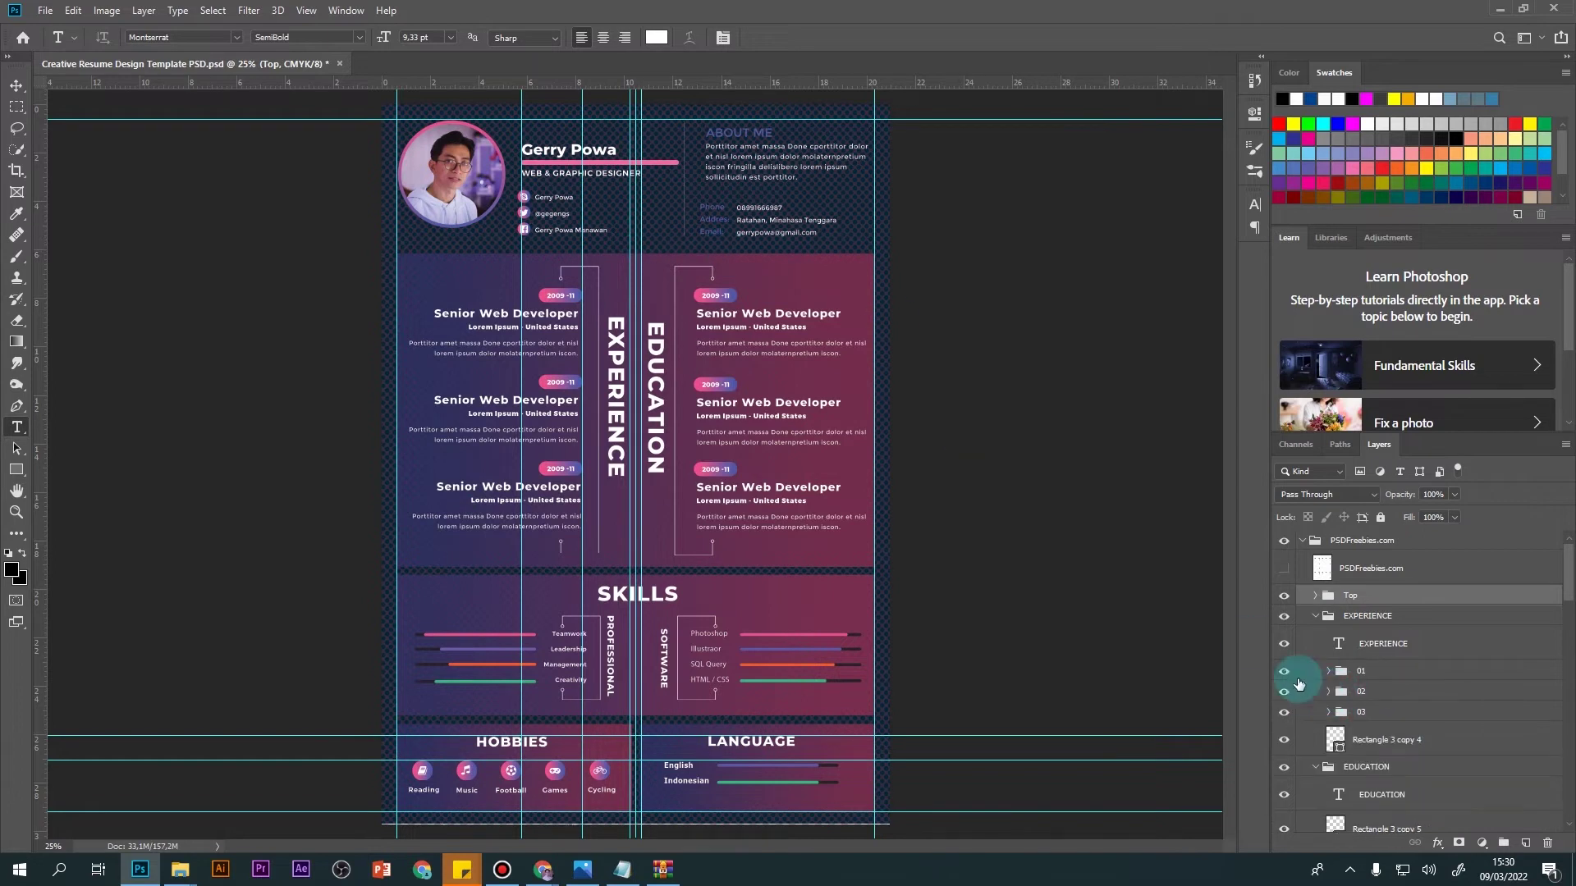
left_click(1301, 654)
left_click(1314, 601)
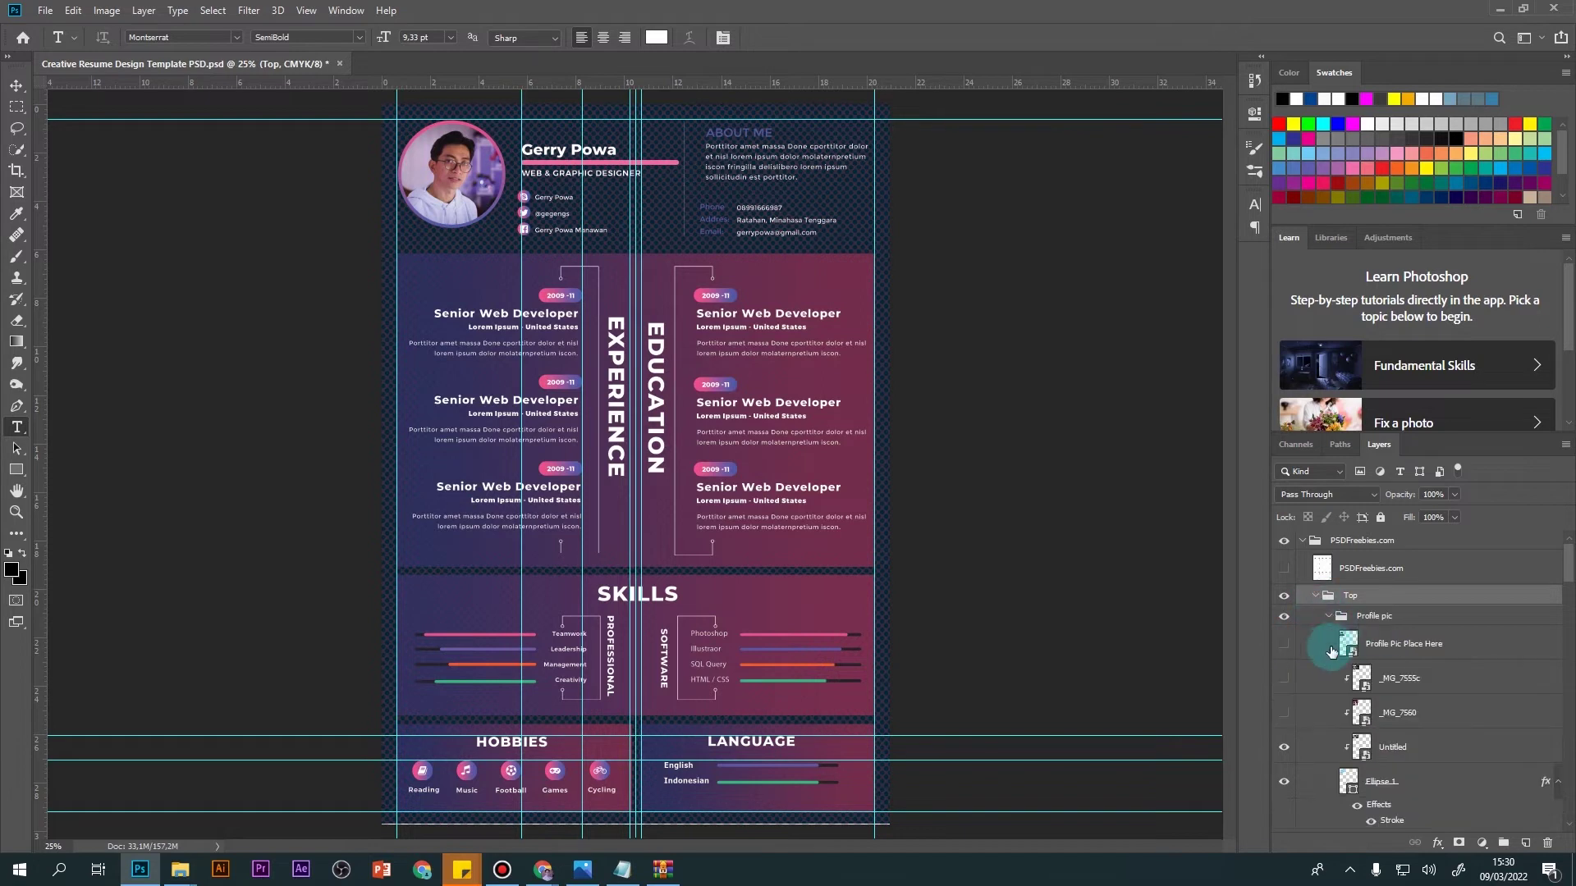
left_click(1327, 618)
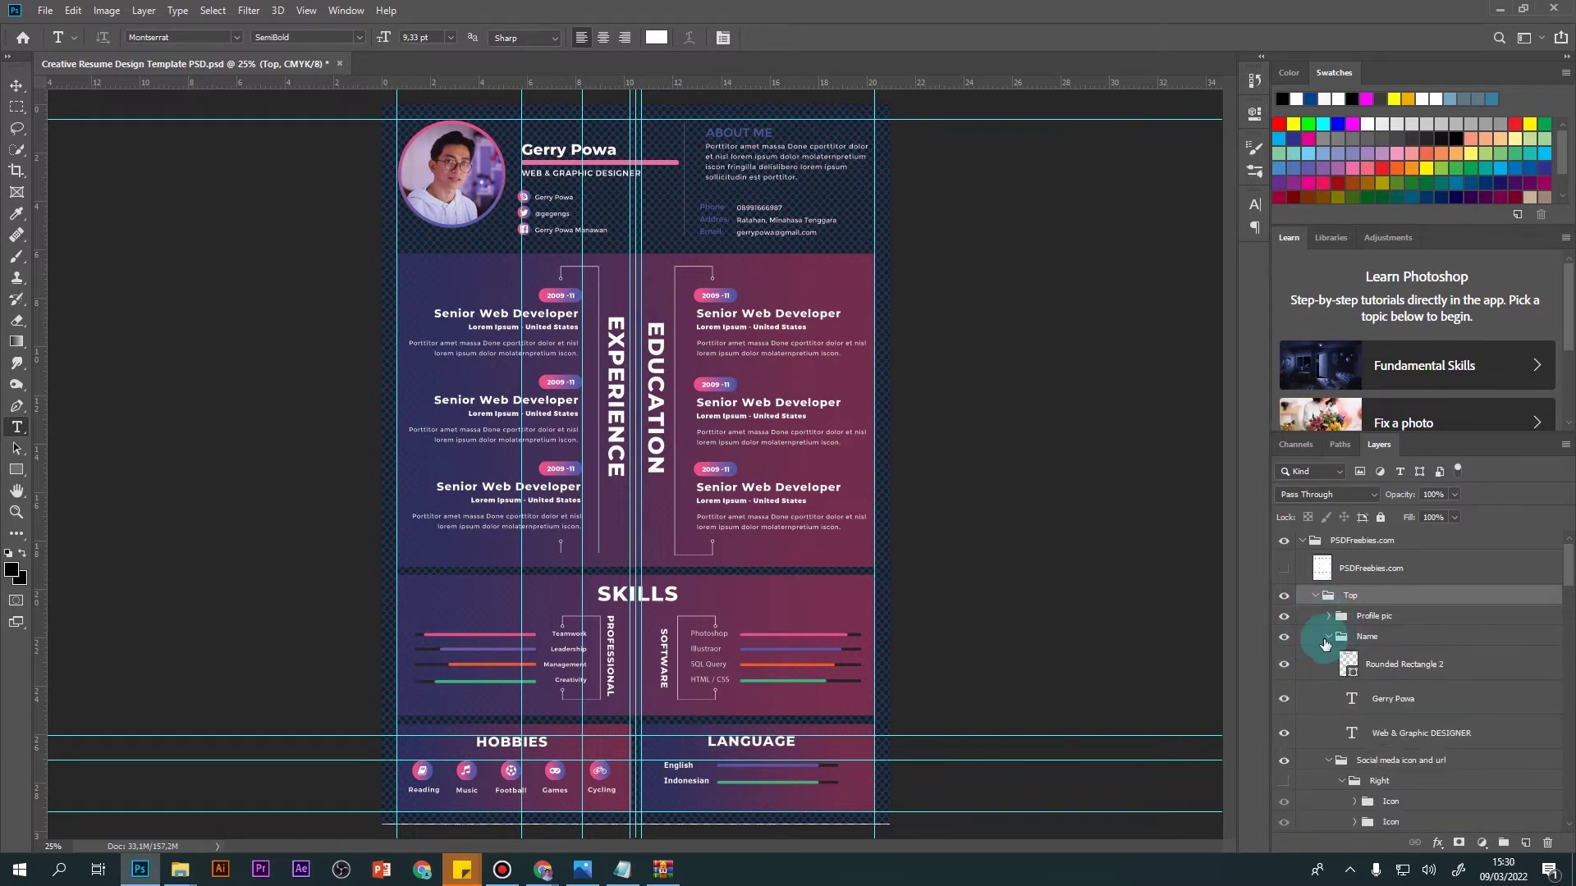
scroll(1366, 755, "down", 1)
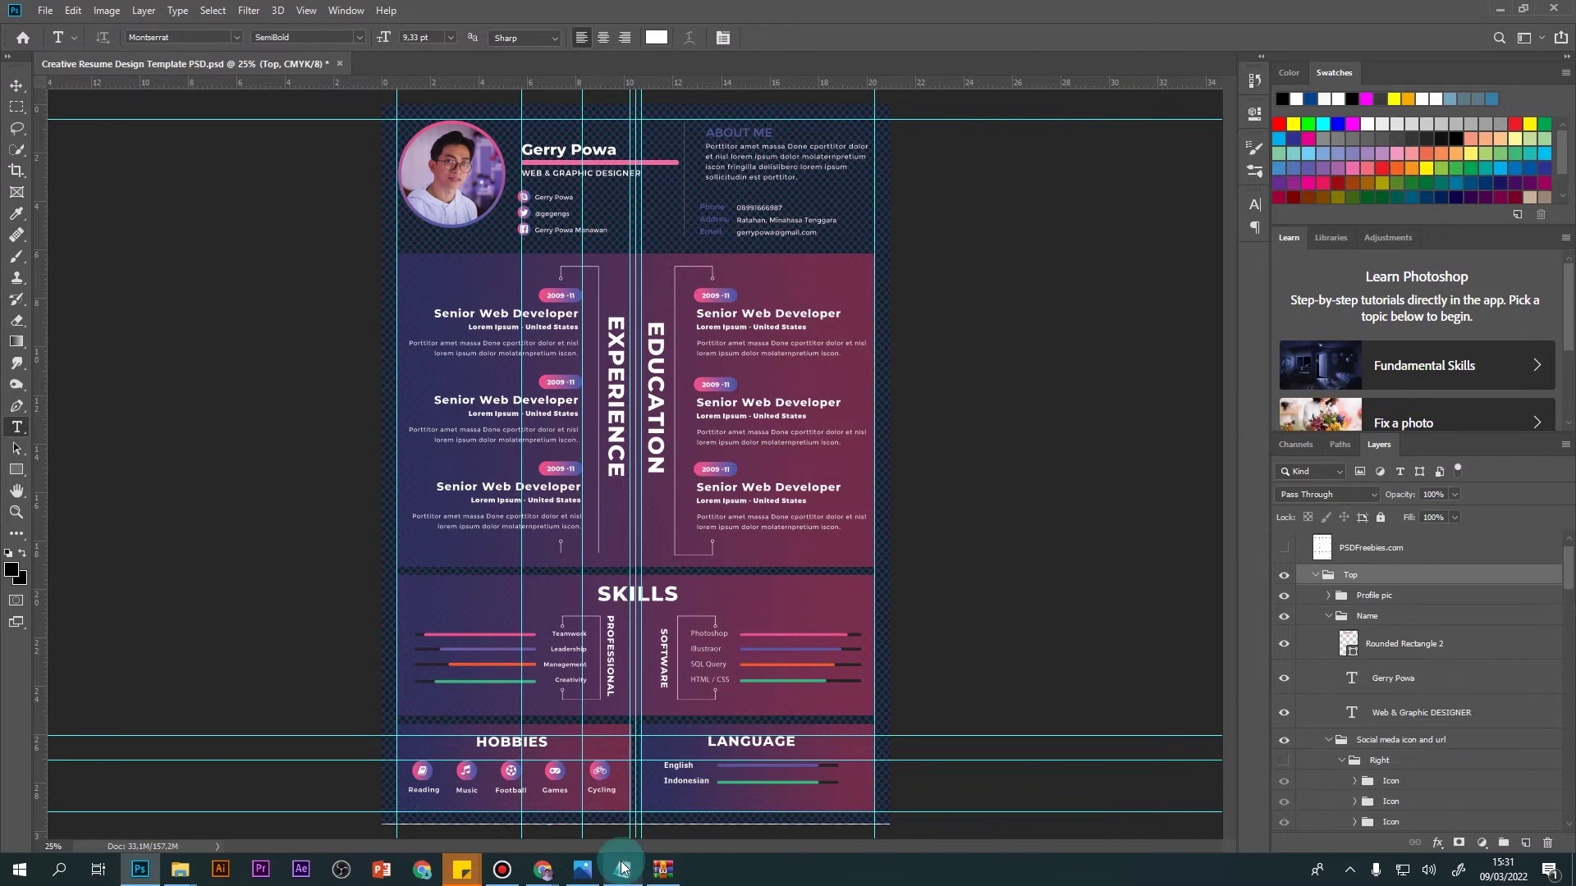
mouse_move(542, 870)
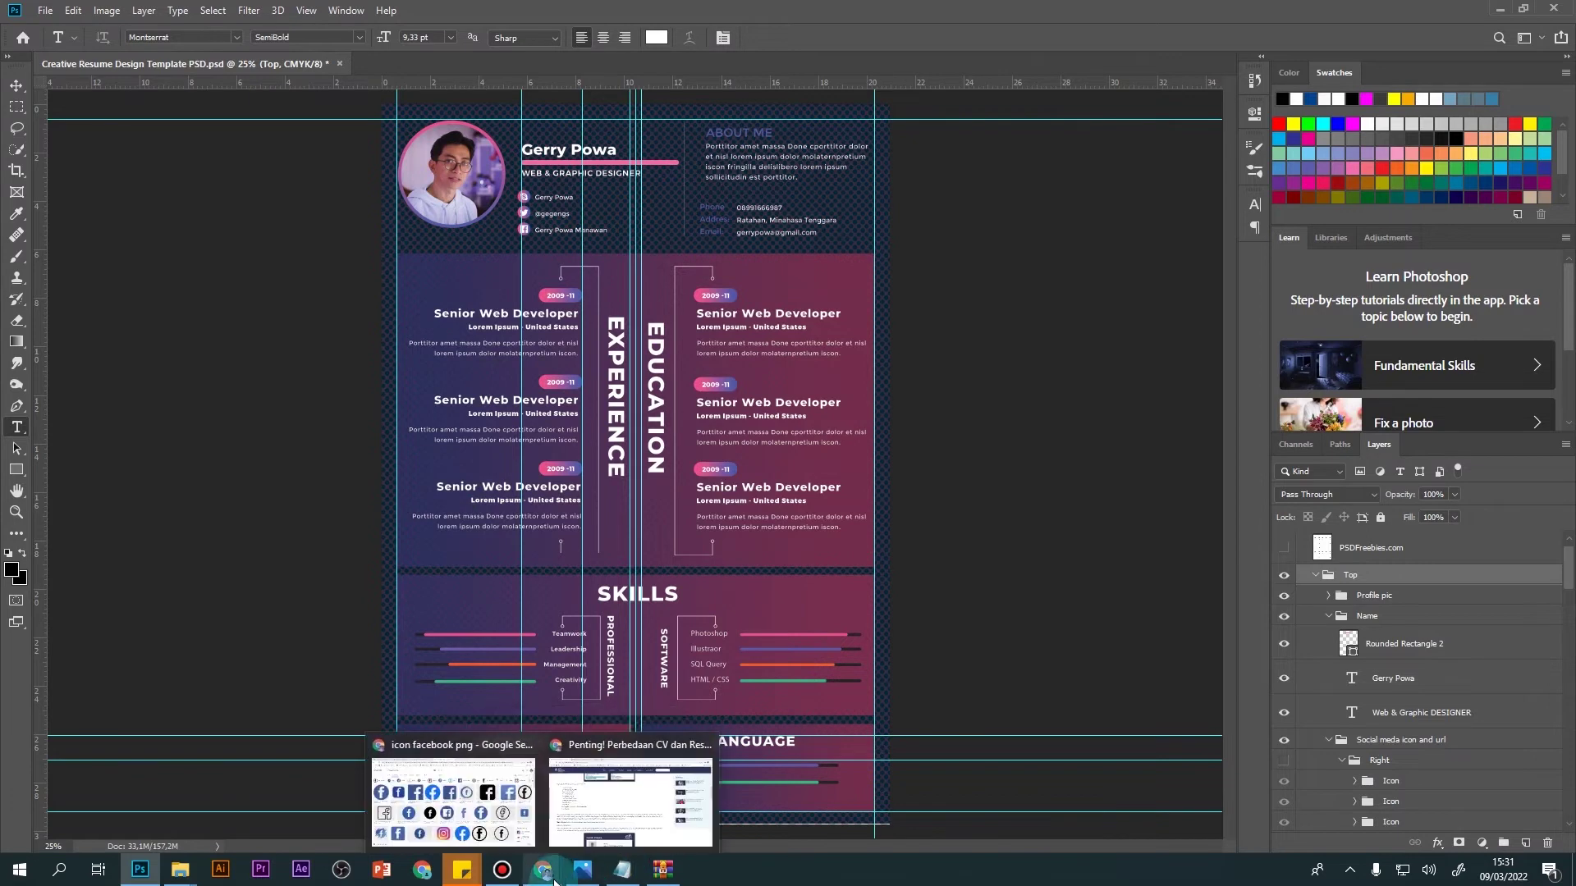
Step: Change the image search to 'icon youtube white png'
left_click(529, 803)
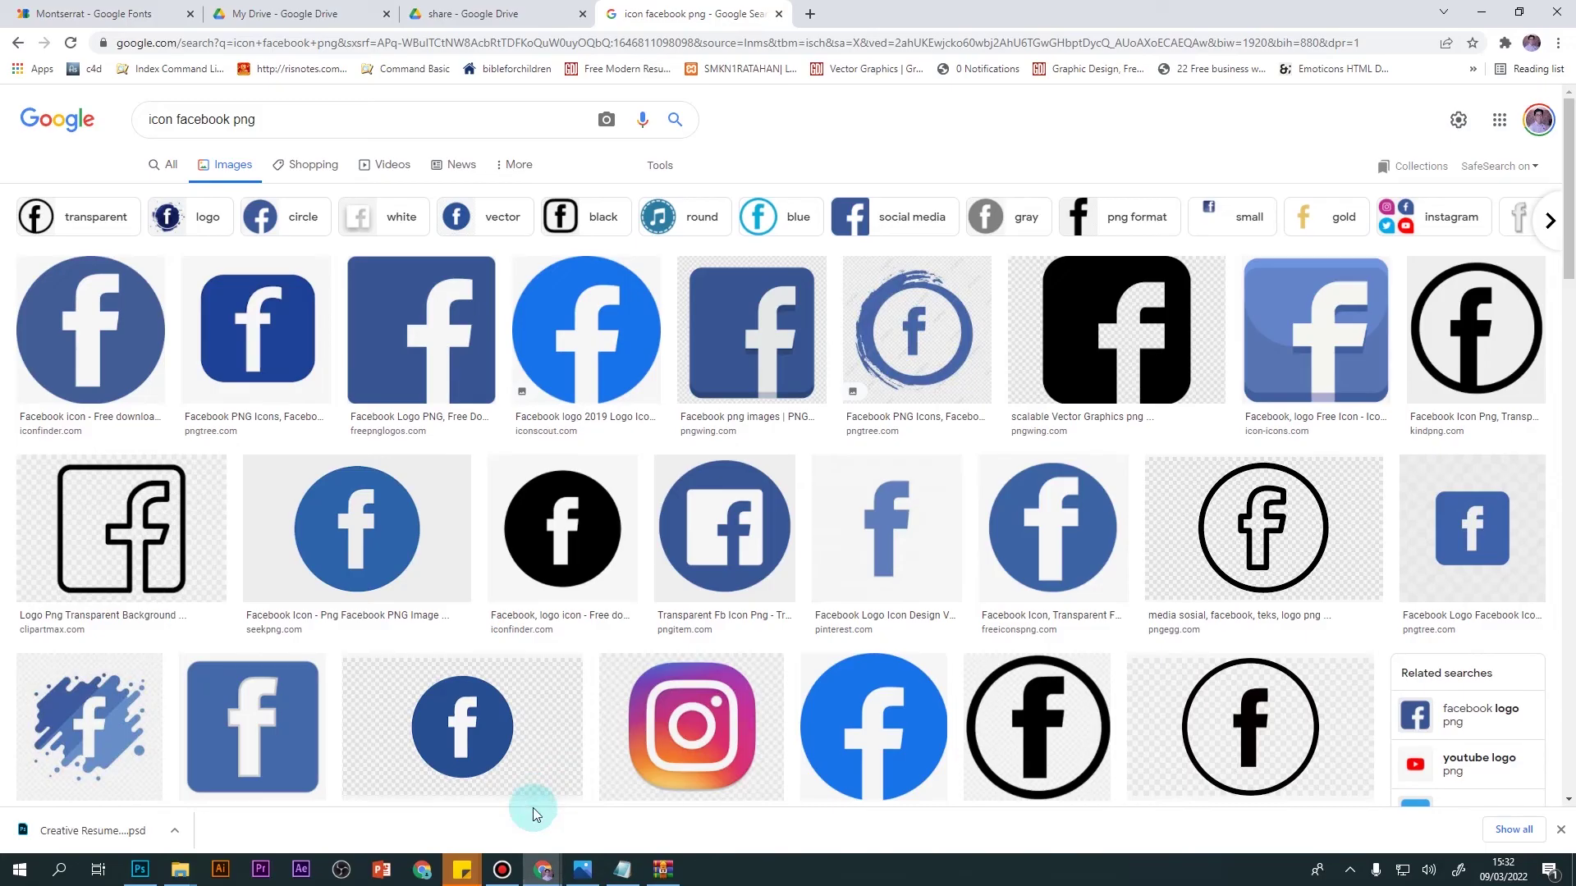
double_click(215, 123)
type("youtube")
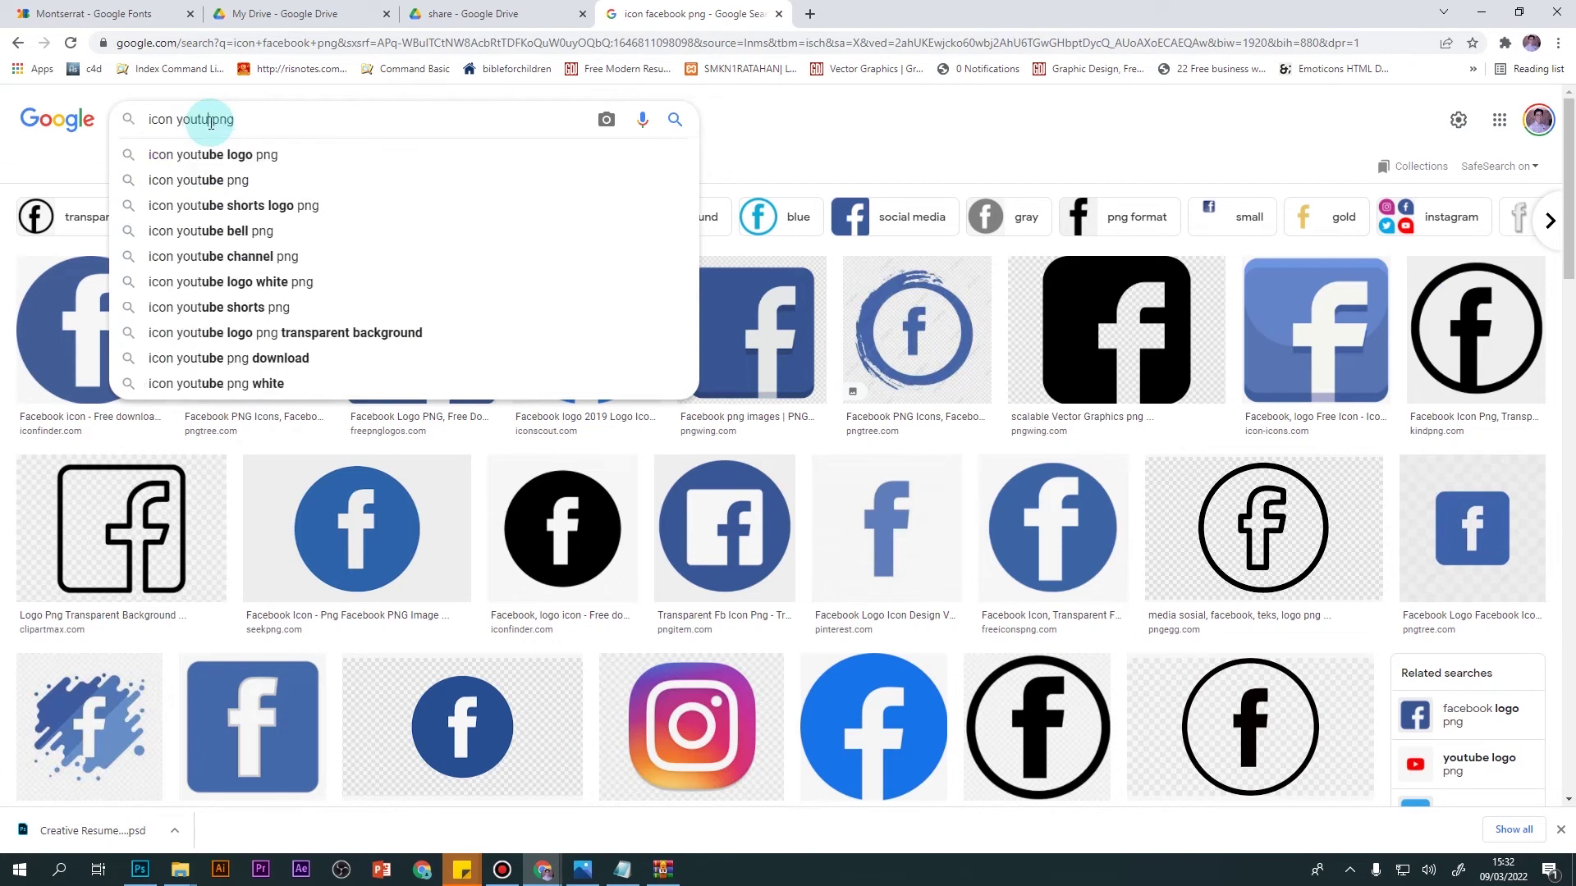
key("Return")
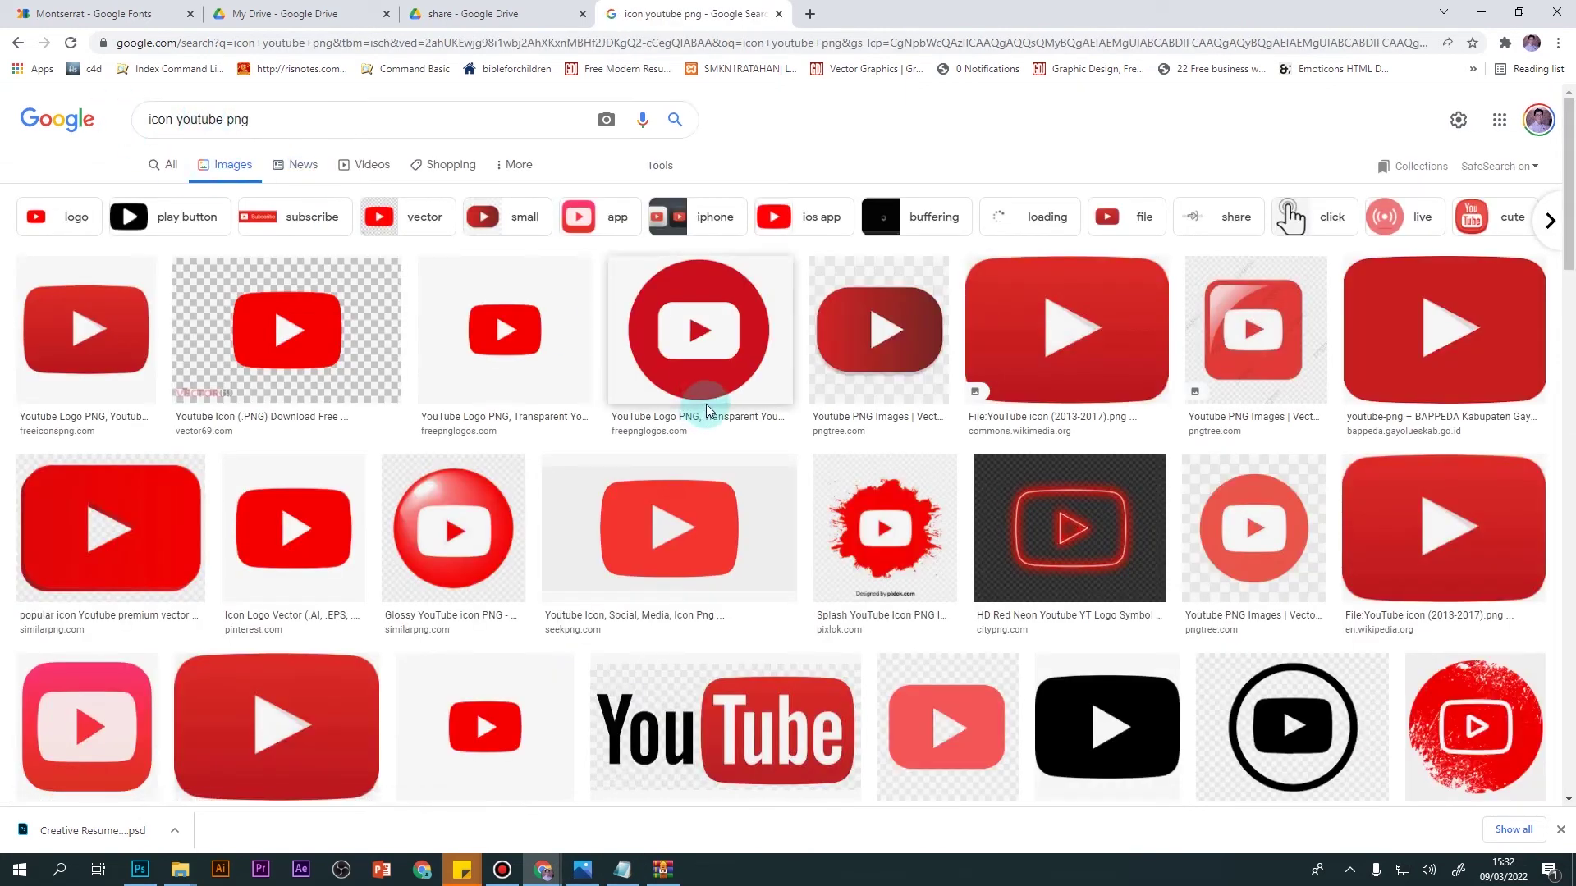
left_click(256, 127)
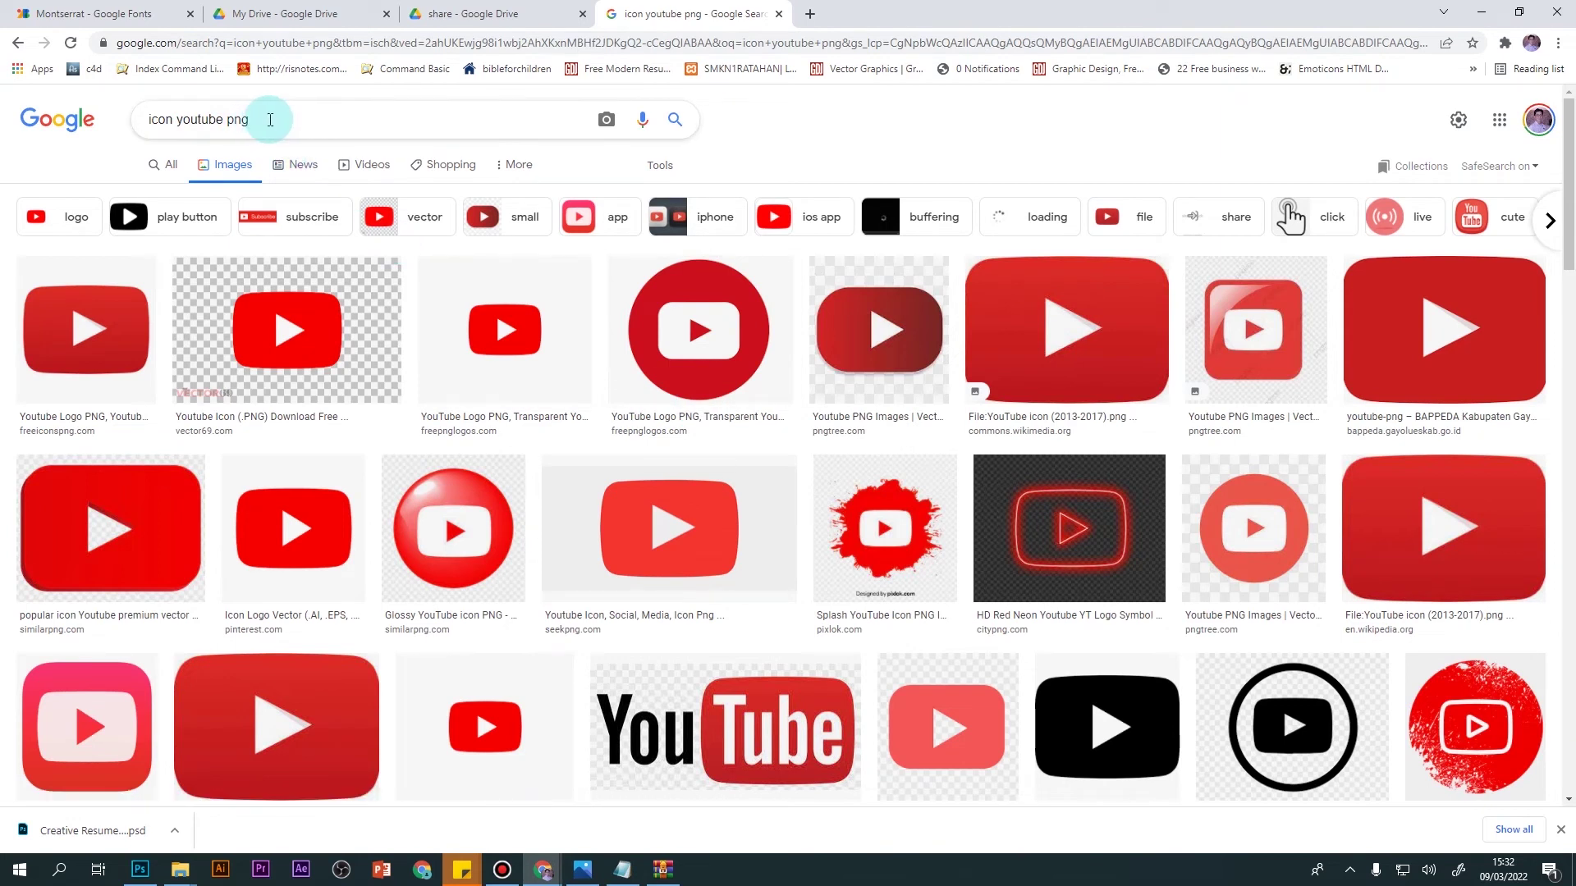
left_click(270, 120)
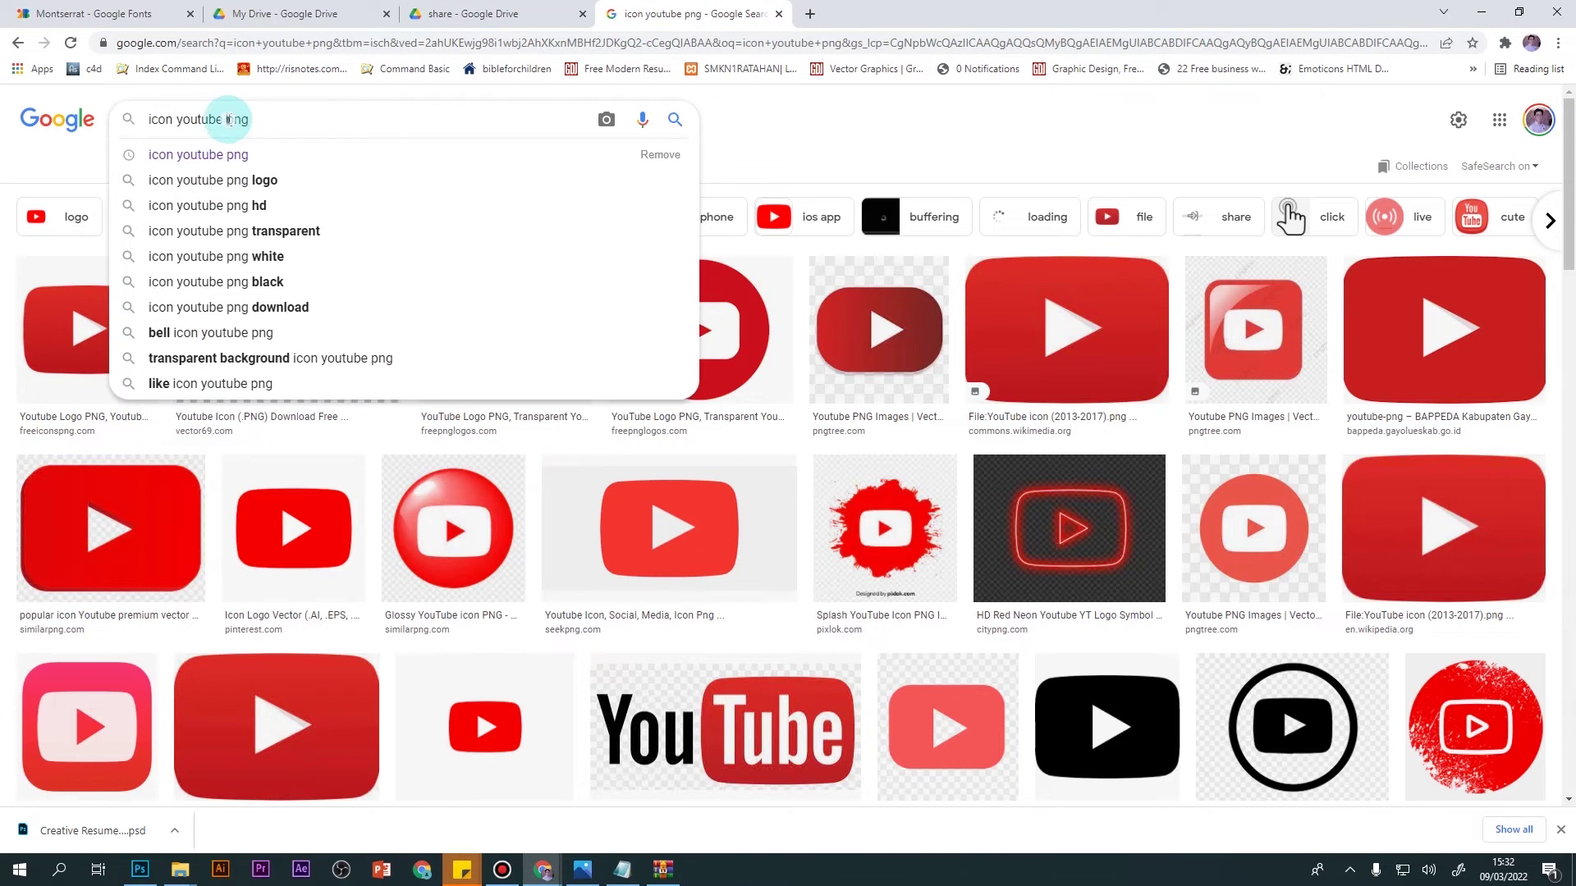
type("white")
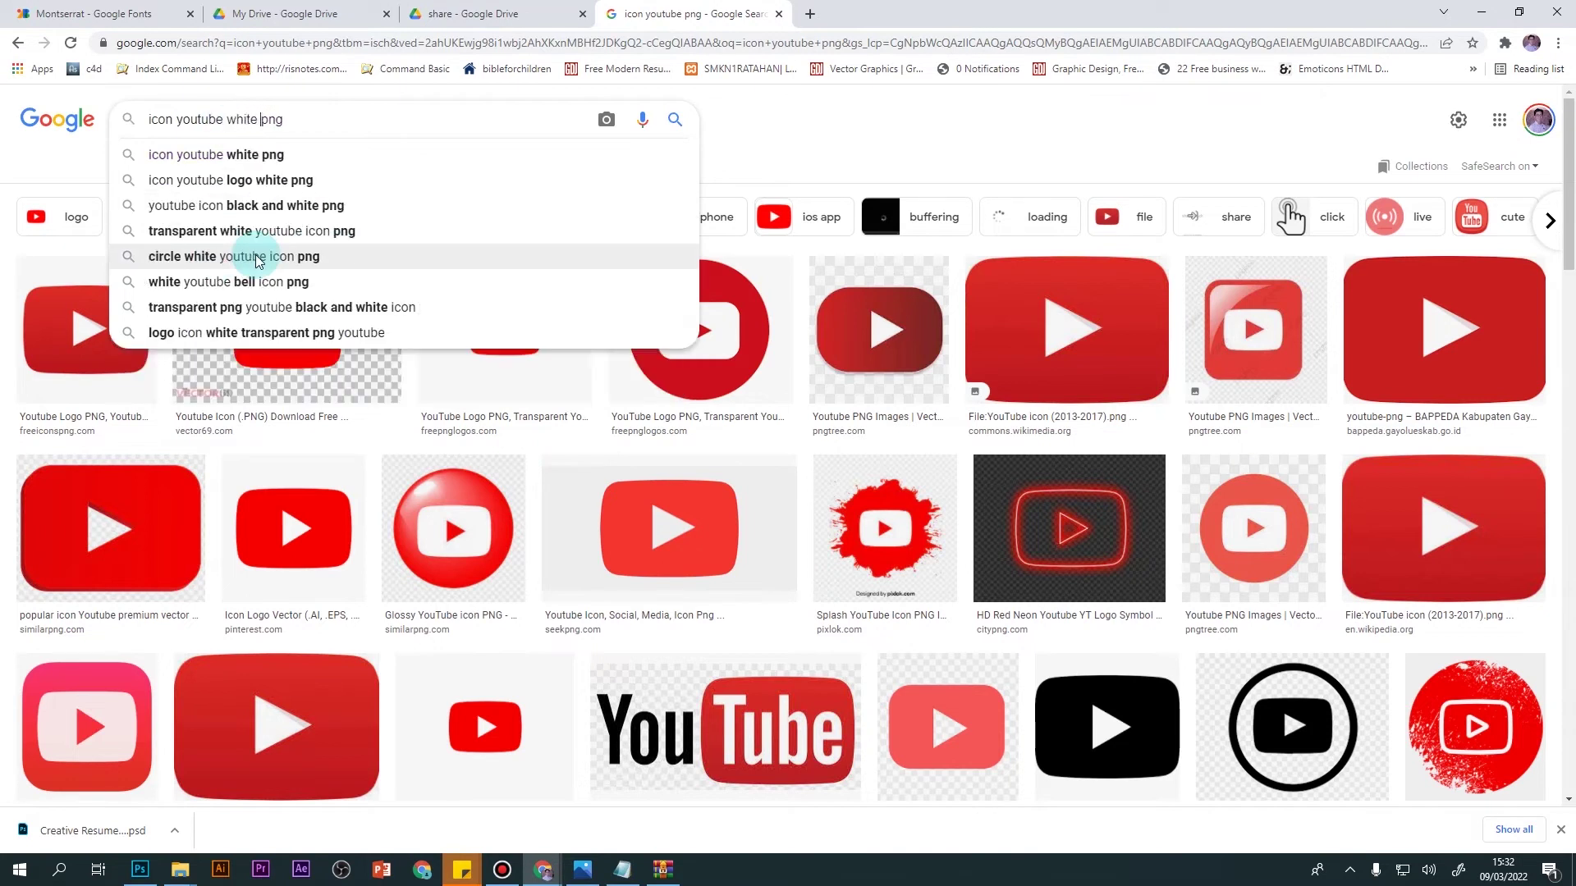
key("Return")
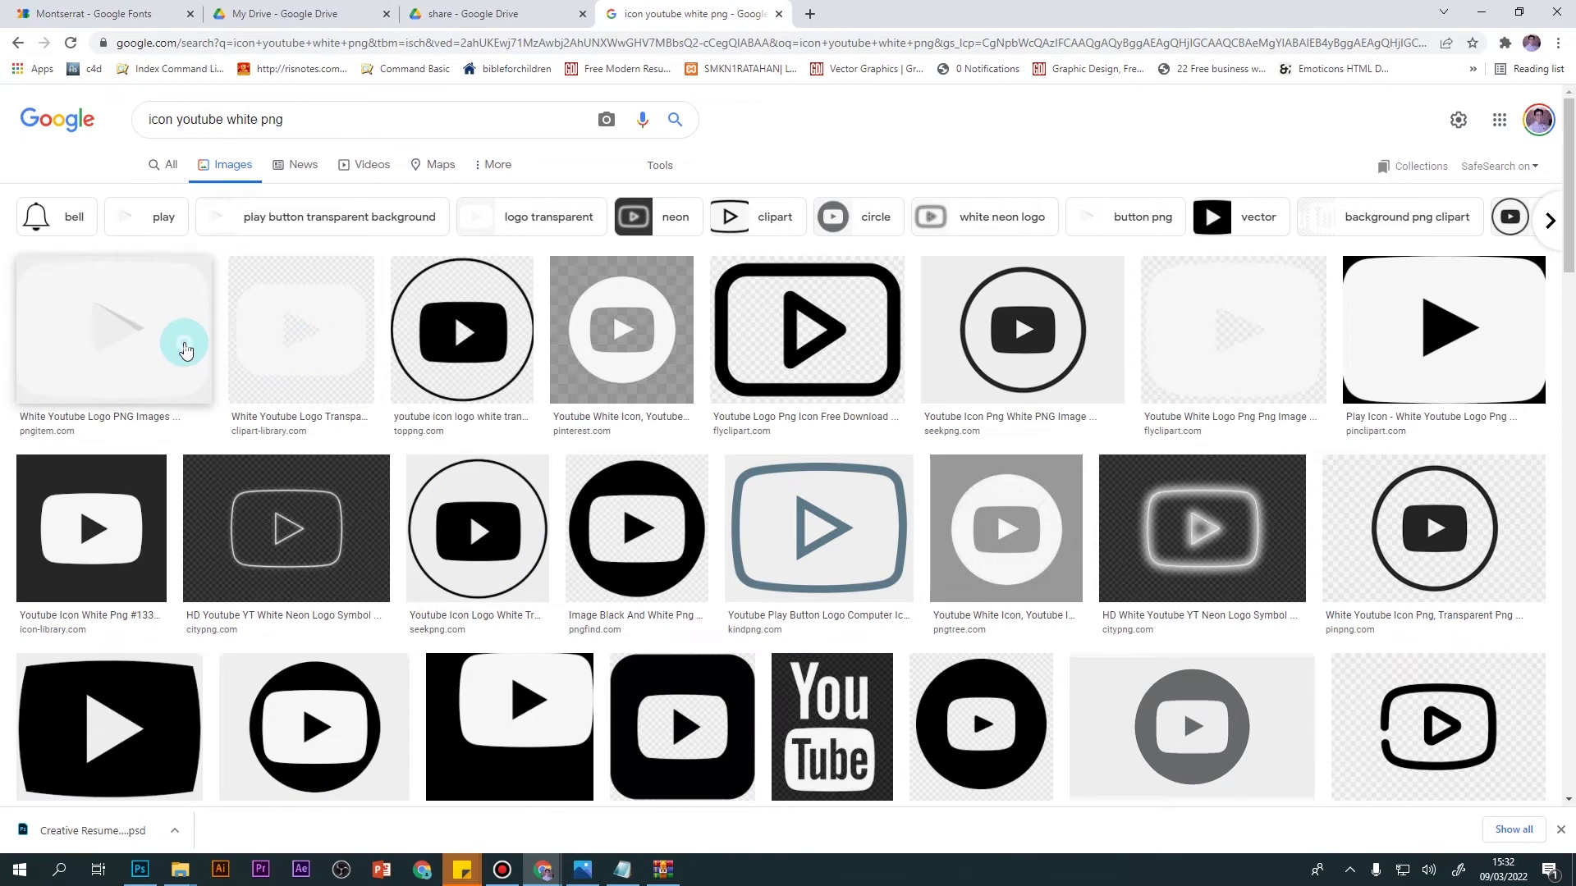
Step: Save the white PinClipart play icon PNG into Downloads
left_click(185, 351)
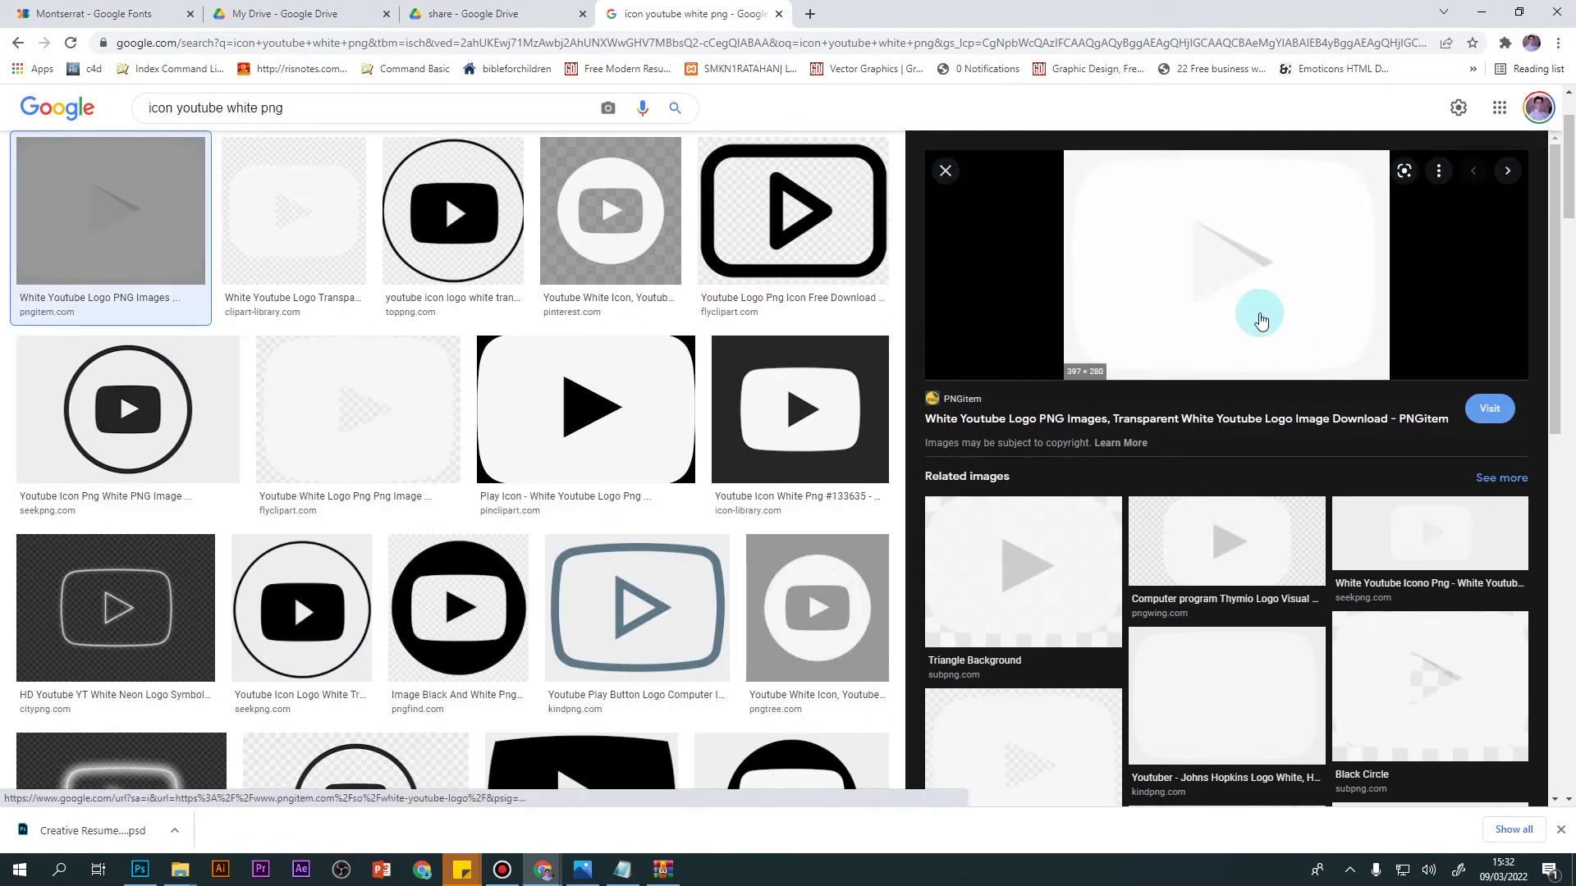
left_click(1073, 566)
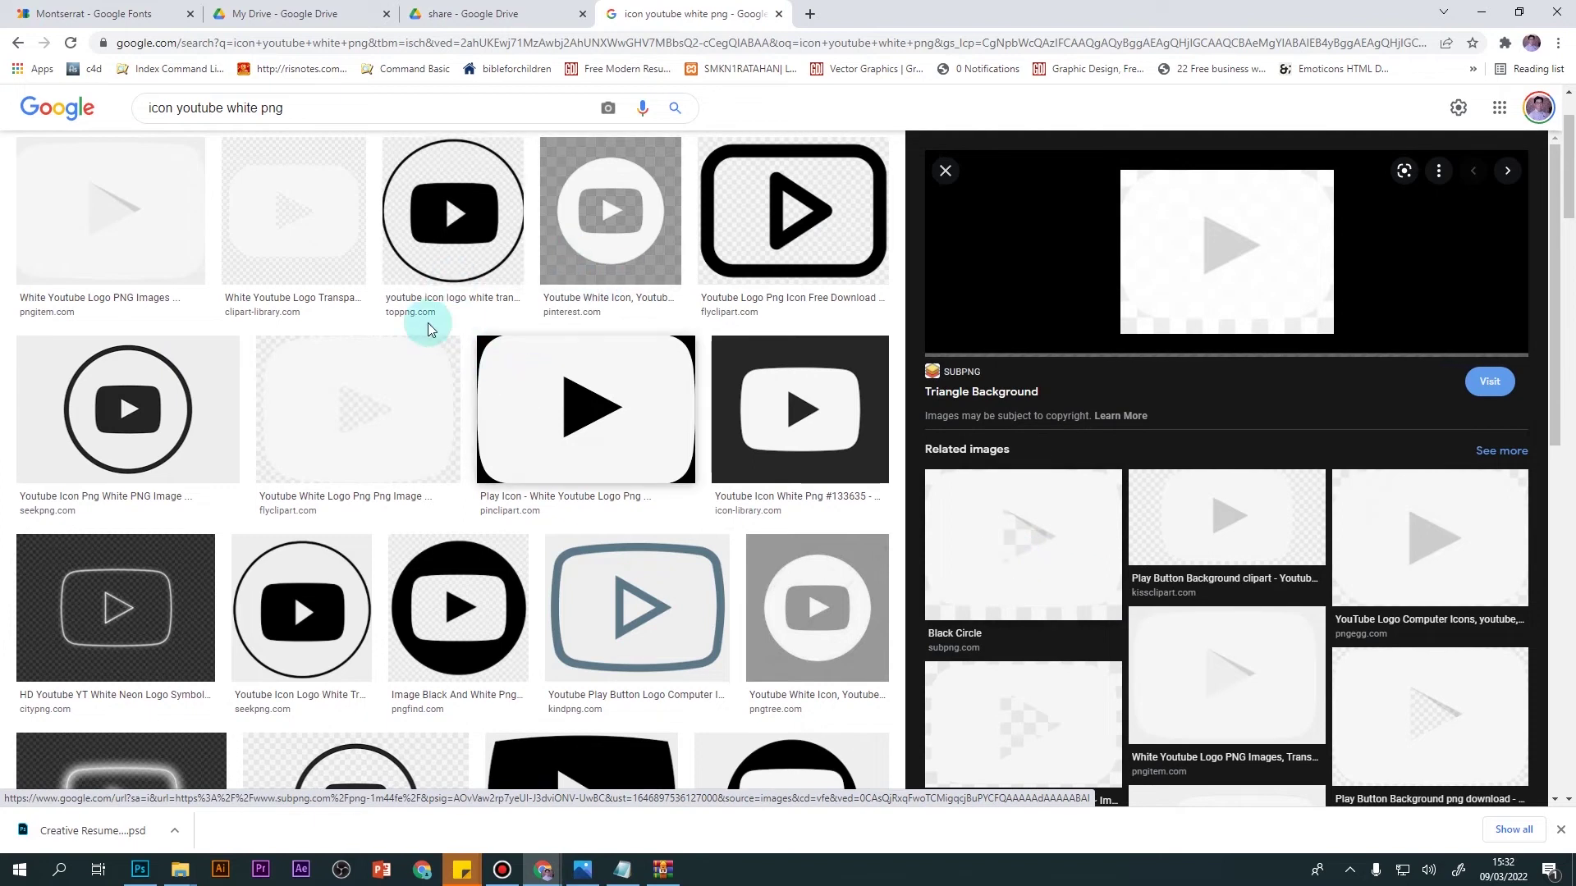
left_click(543, 351)
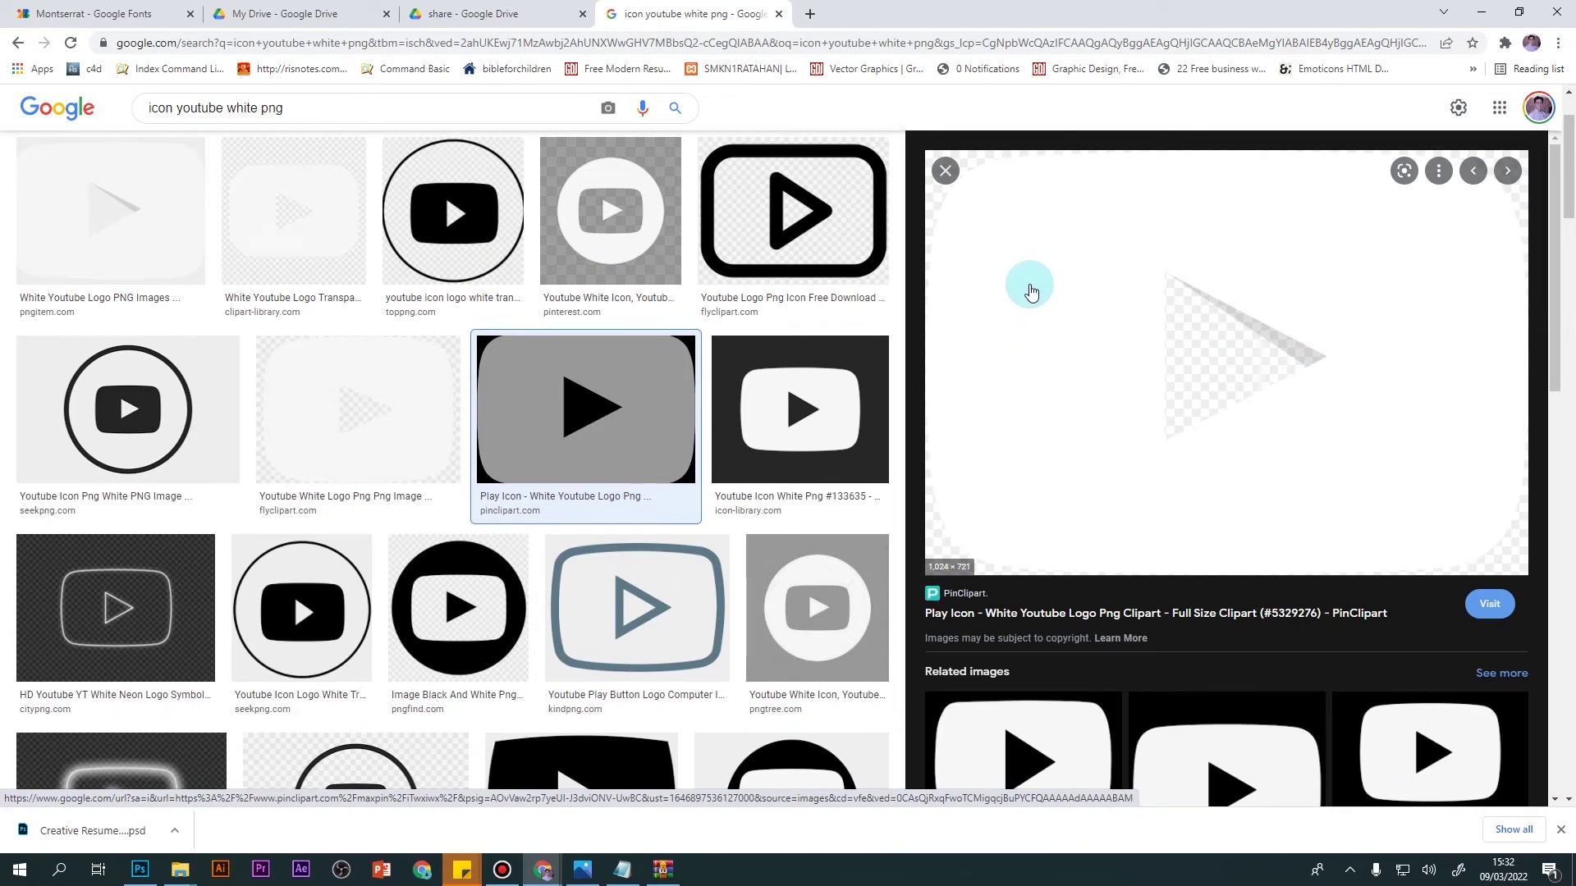
right_click(1032, 291)
left_click(1104, 458)
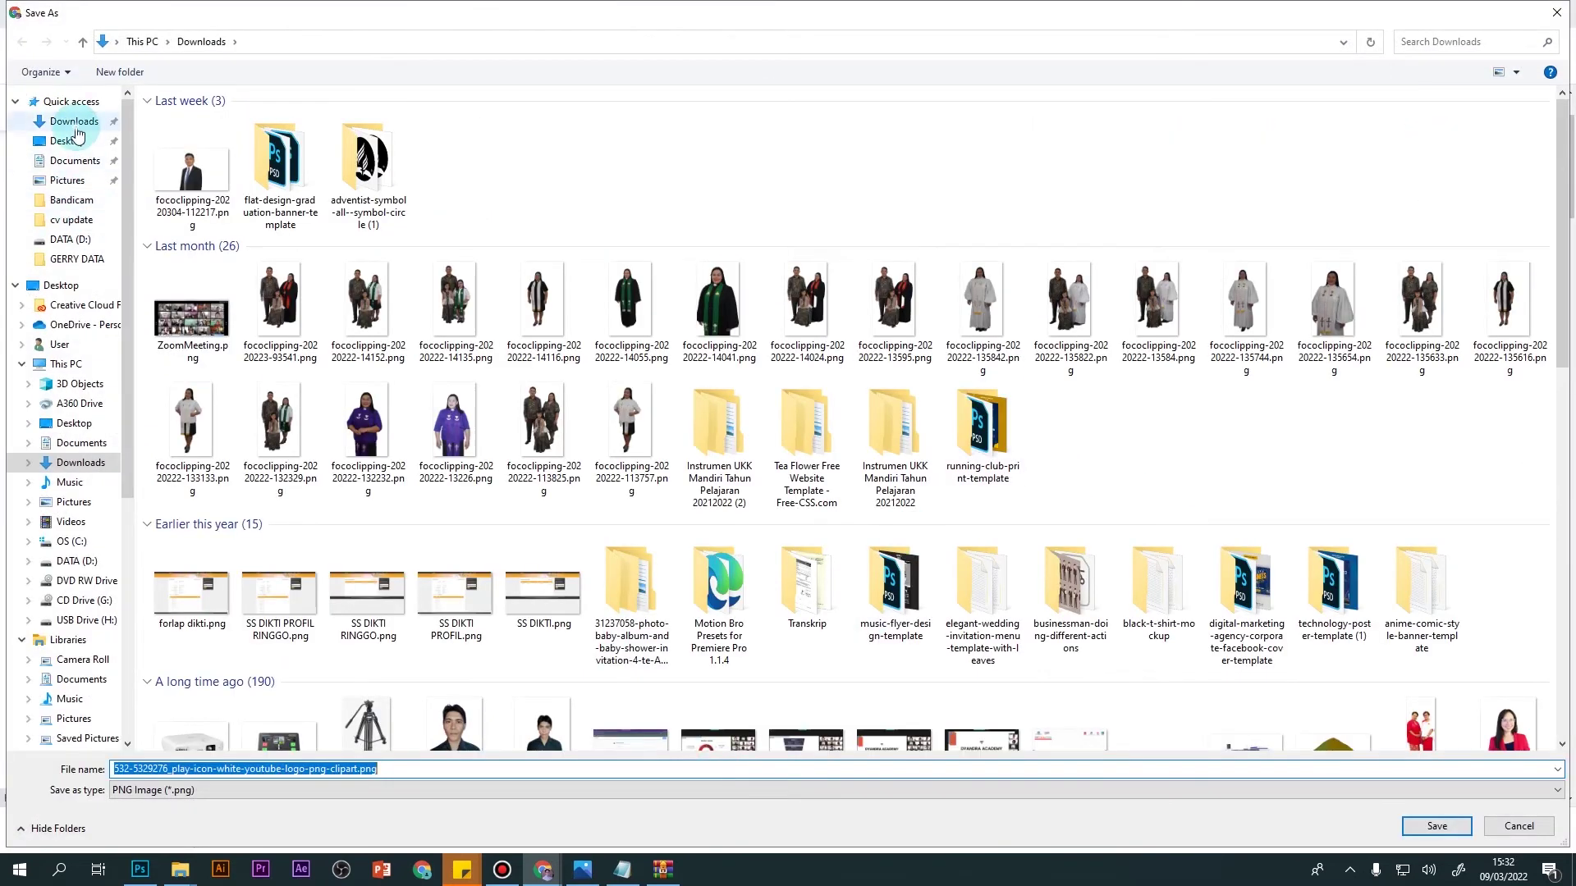
left_click(1438, 826)
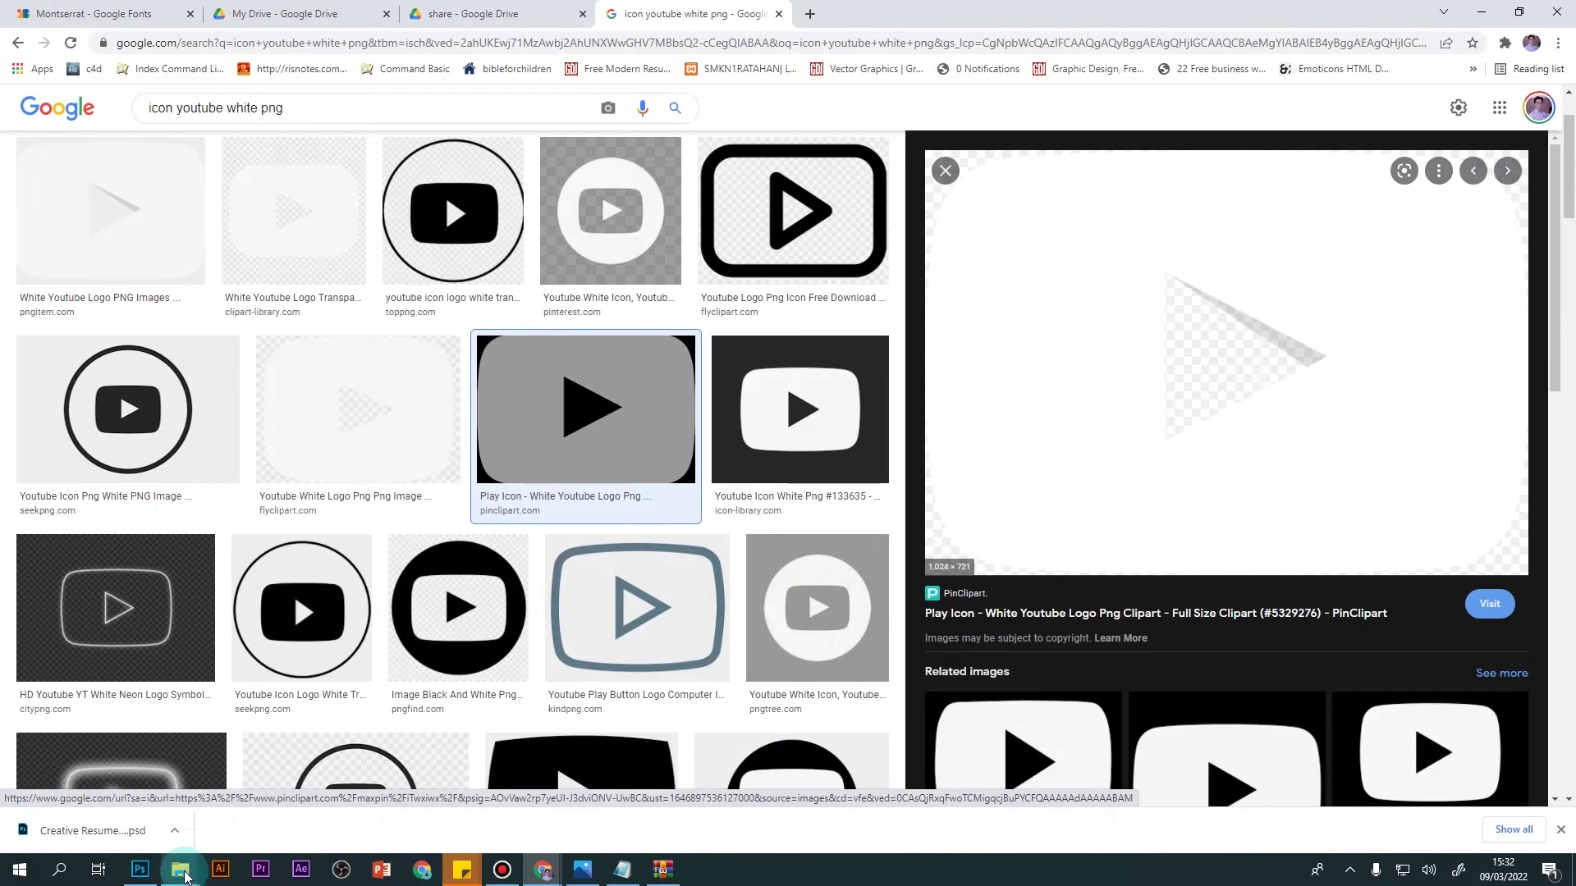
left_click(657, 835)
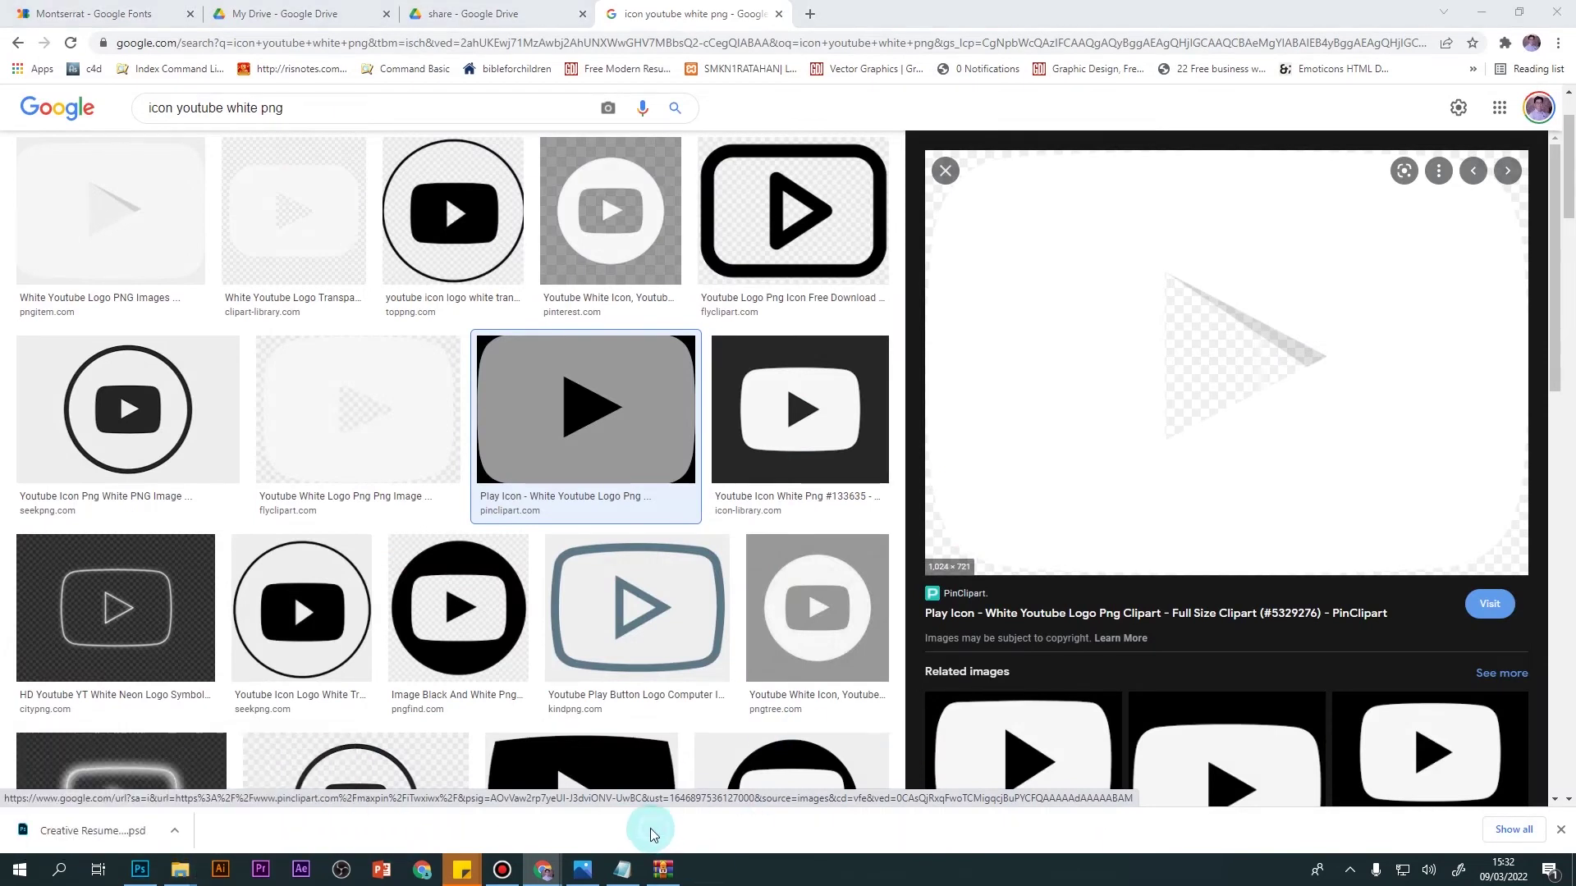
Step: Refresh Downloads, drag the play icon PNG into the resume, and scale it down
mouse_move(179, 870)
left_click(277, 813)
right_click(486, 211)
left_click(537, 278)
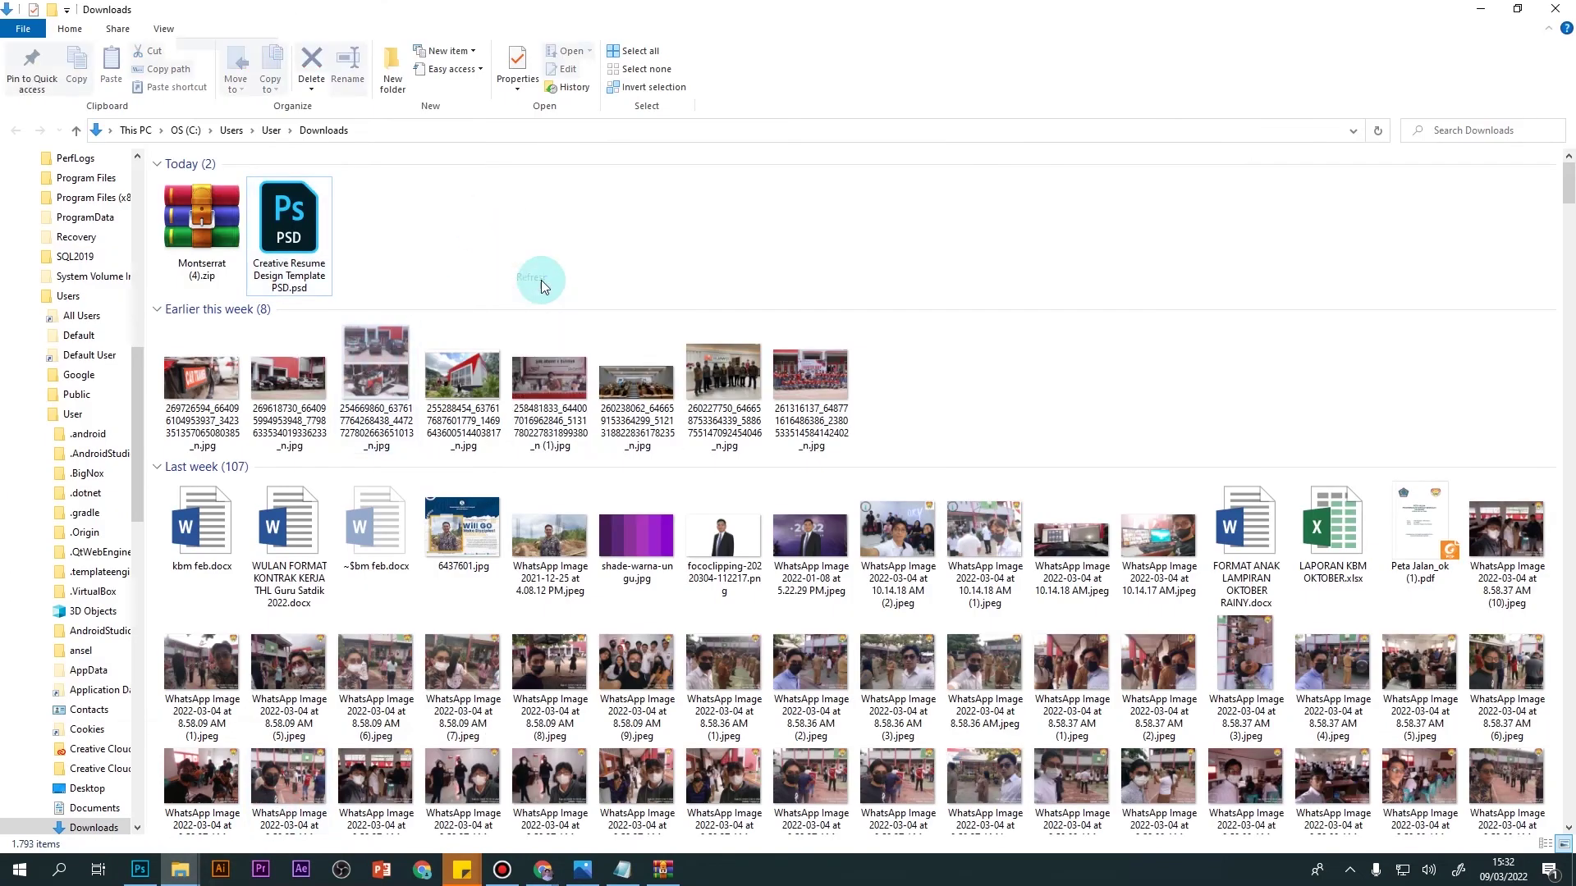
left_click(205, 246)
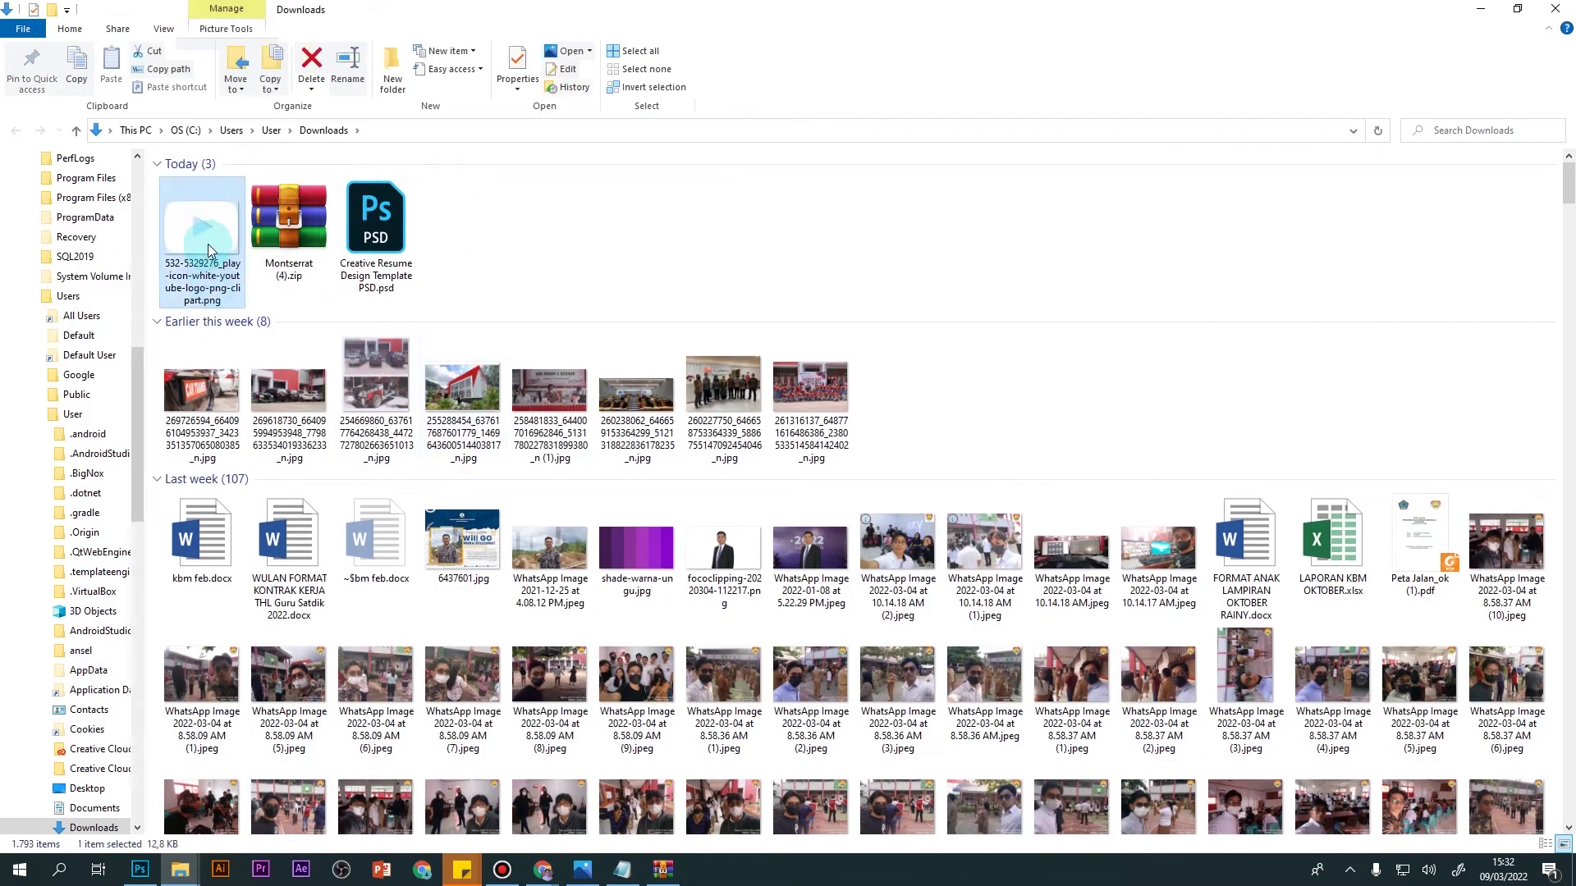
mouse_move(207, 242)
left_mouse_down()
mouse_move(194, 631)
mouse_move(591, 233)
left_mouse_up()
mouse_move(891, 645)
left_mouse_down()
mouse_move(472, 349)
mouse_move(610, 281)
left_mouse_up()
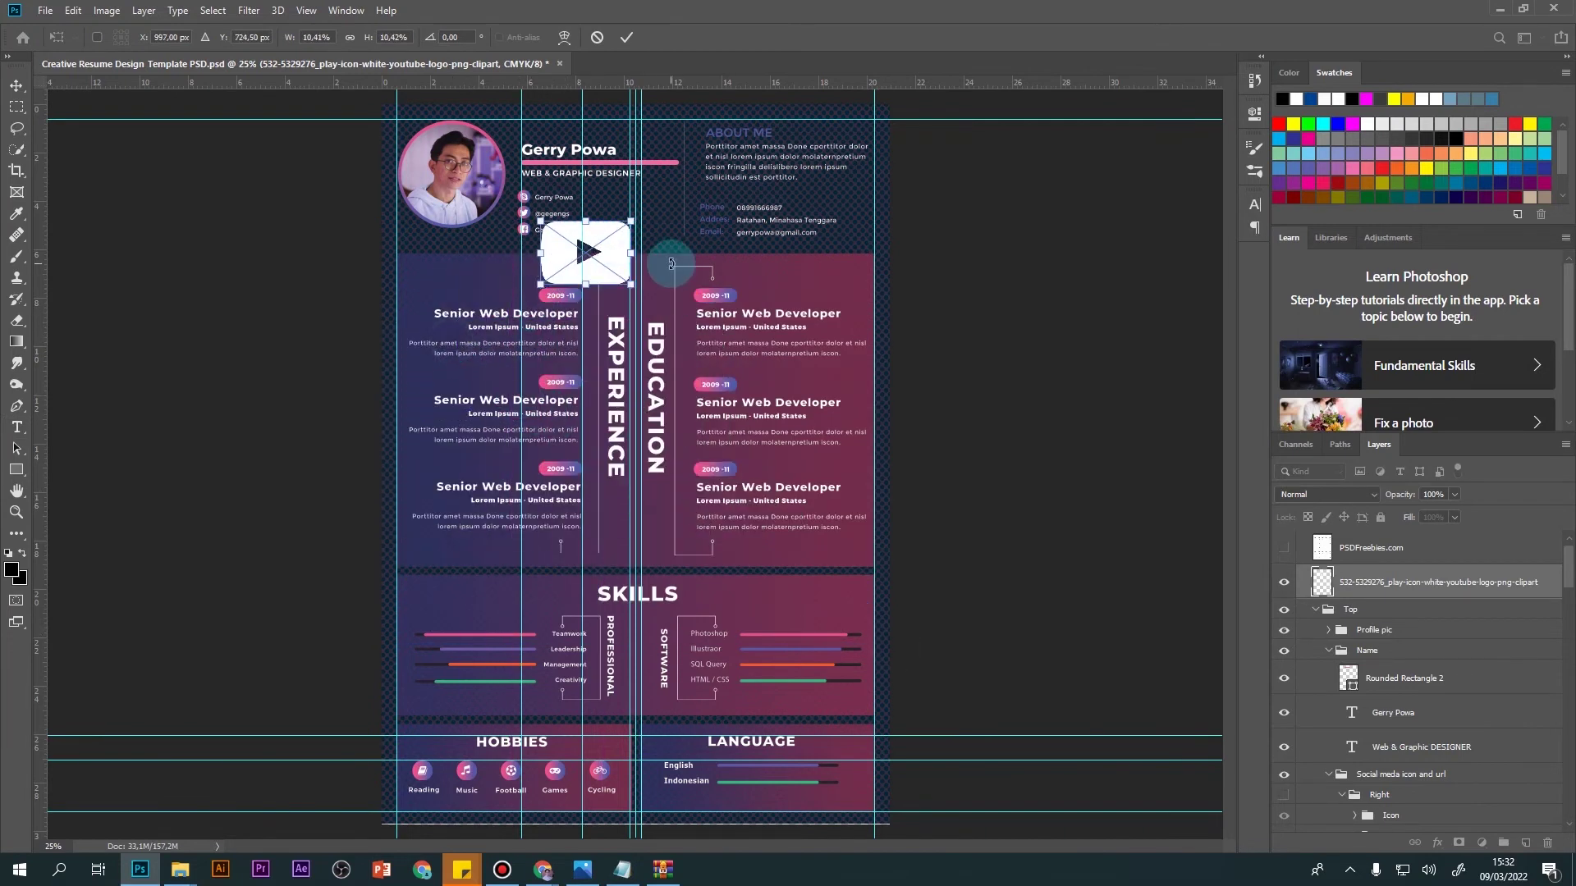
Step: Shrink the YouTube icon to social-icon size and move its layer into the Right group
scroll(556, 218, "up", 1)
scroll(557, 218, "up", 1)
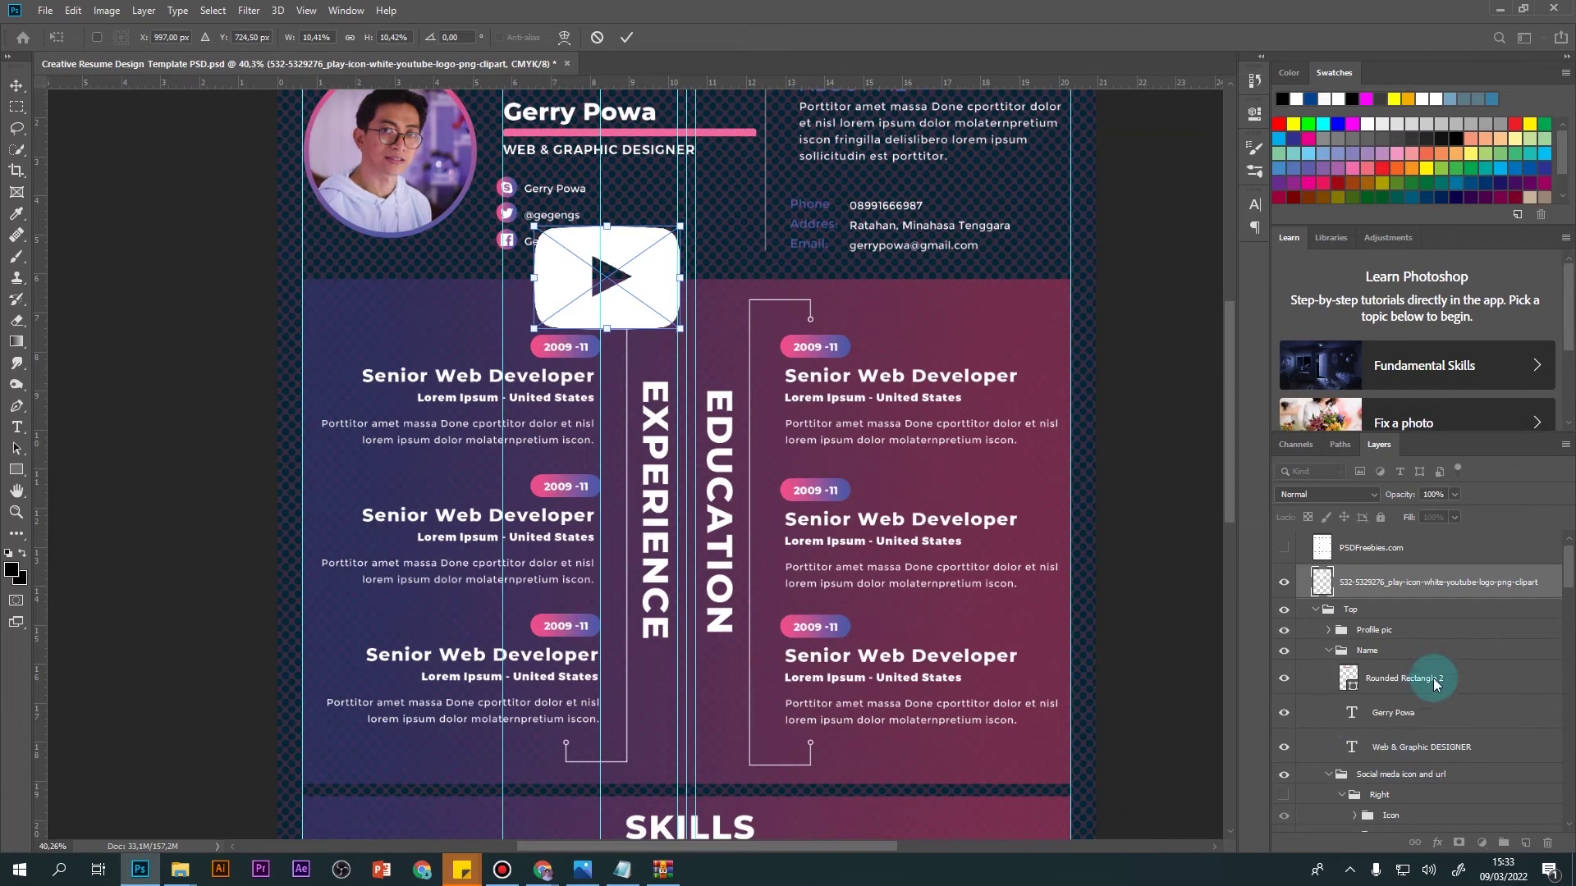
left_click_drag(1362, 578, 1403, 777)
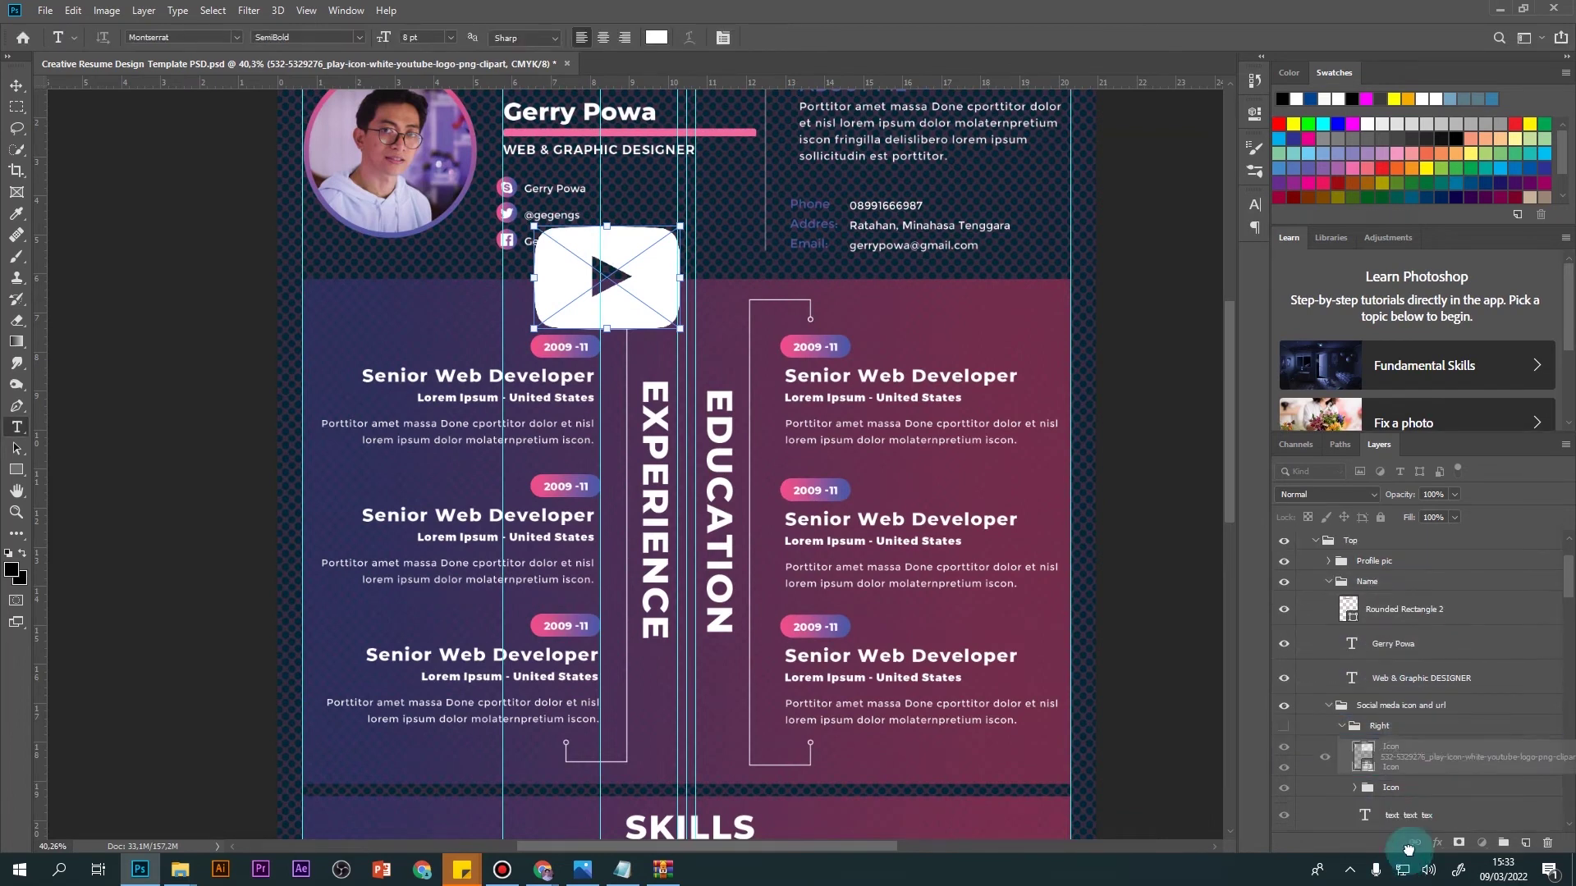
mouse_move(1404, 777)
left_mouse_down()
mouse_move(1402, 831)
mouse_move(1394, 736)
left_mouse_up()
left_click(1341, 697)
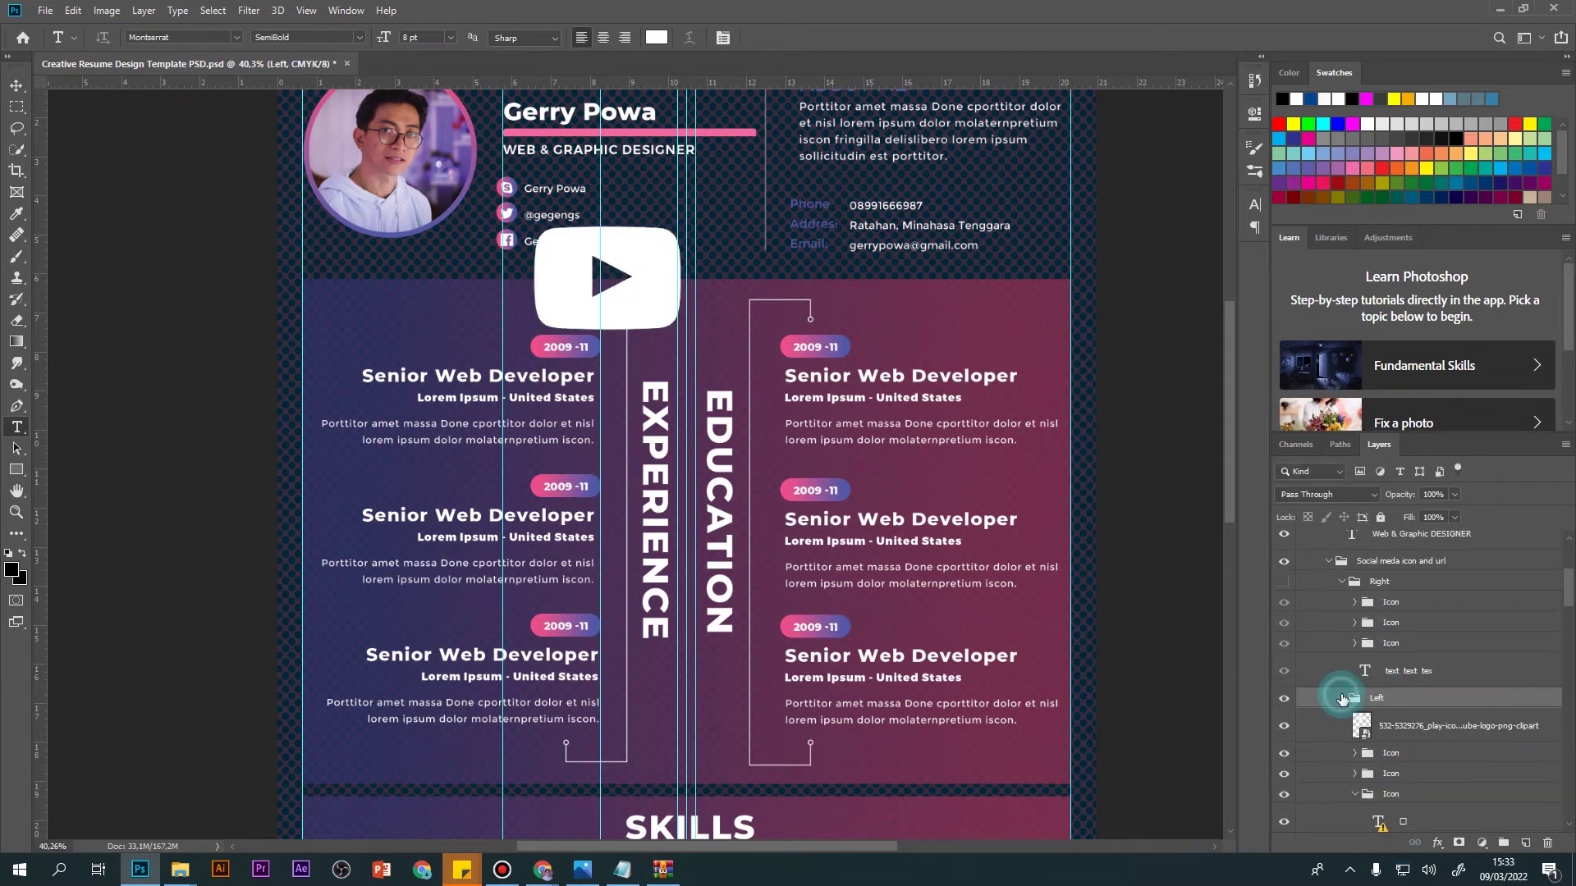
left_click(1414, 727)
key("v")
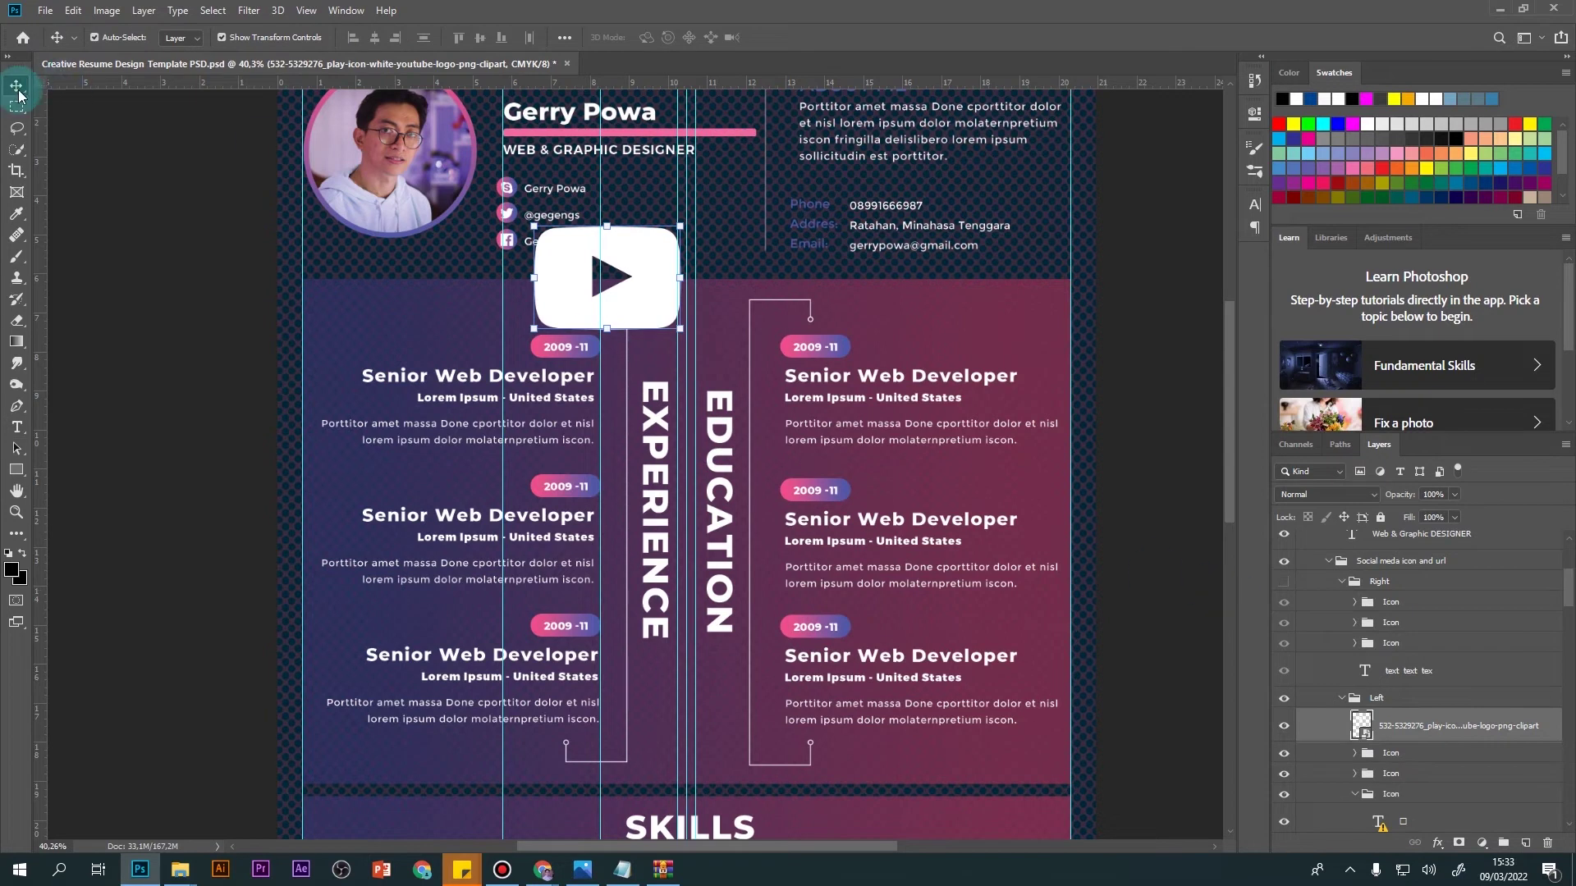
mouse_move(680, 328)
left_mouse_down()
mouse_move(565, 245)
mouse_move(682, 203)
left_mouse_up()
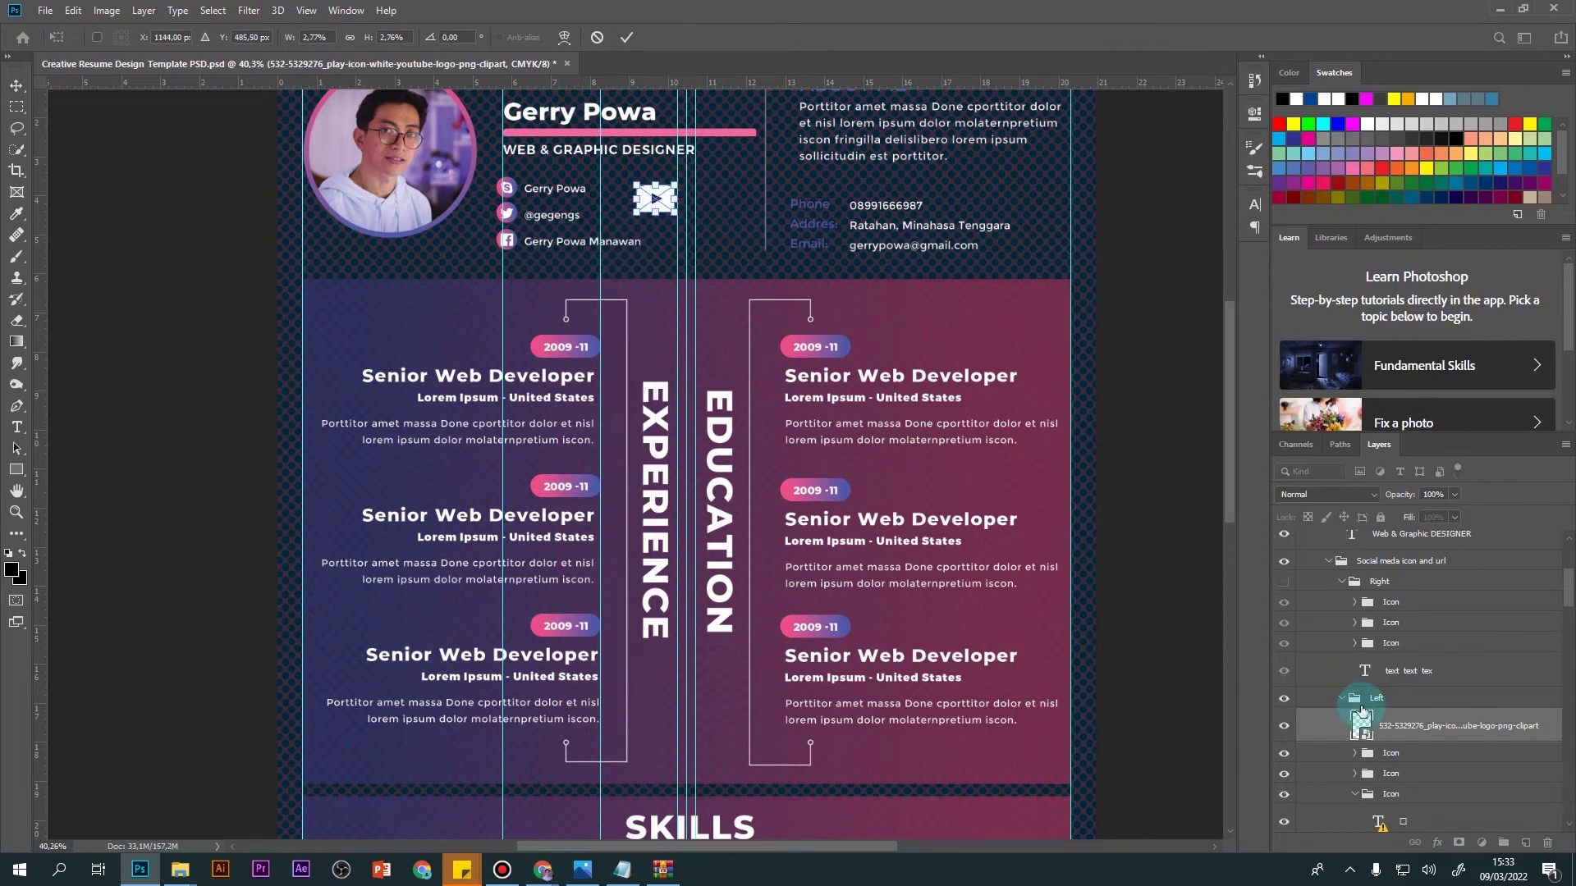
mouse_move(1393, 724)
left_mouse_down()
mouse_move(1389, 595)
mouse_move(1393, 619)
left_mouse_up()
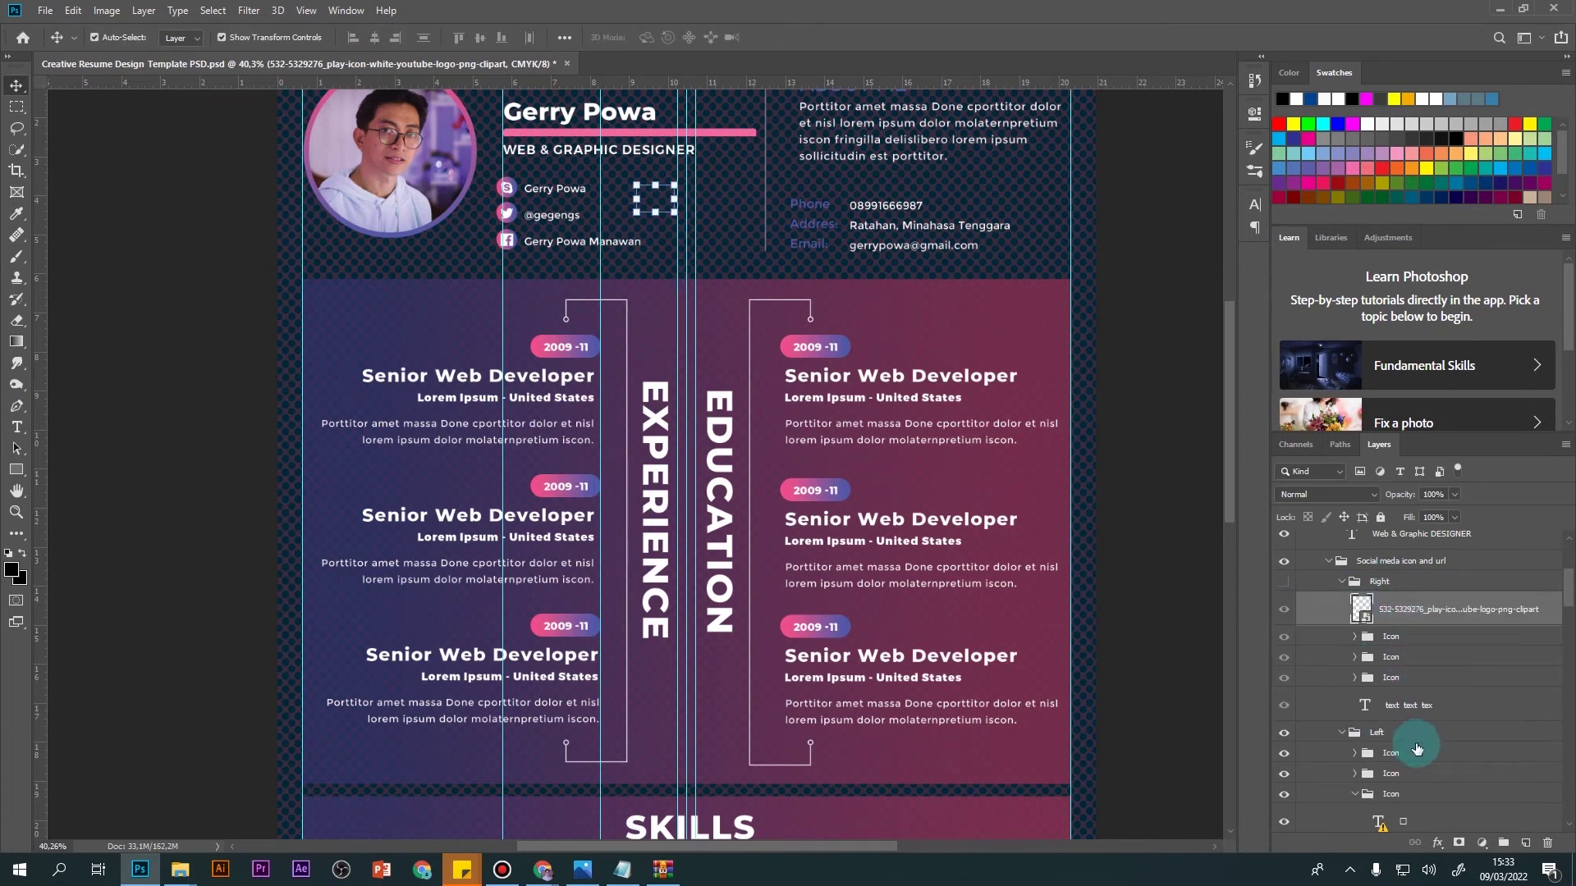
Step: Hide the first and third Icon groups and the 'text text tex' placeholder label
left_click(1283, 584)
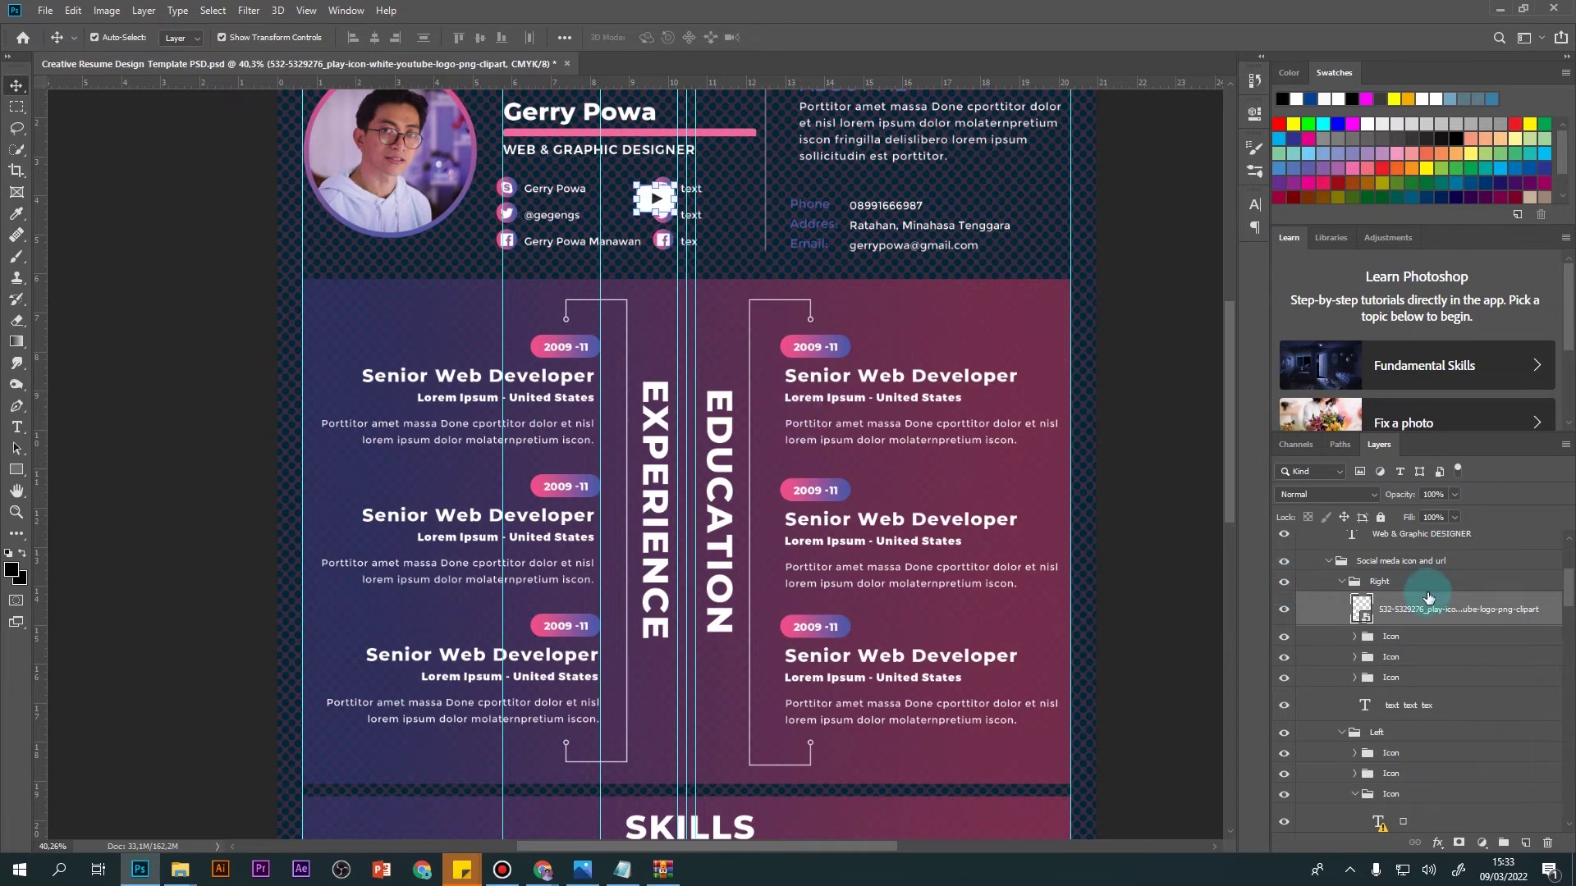
left_click(1278, 674)
left_click(1284, 644)
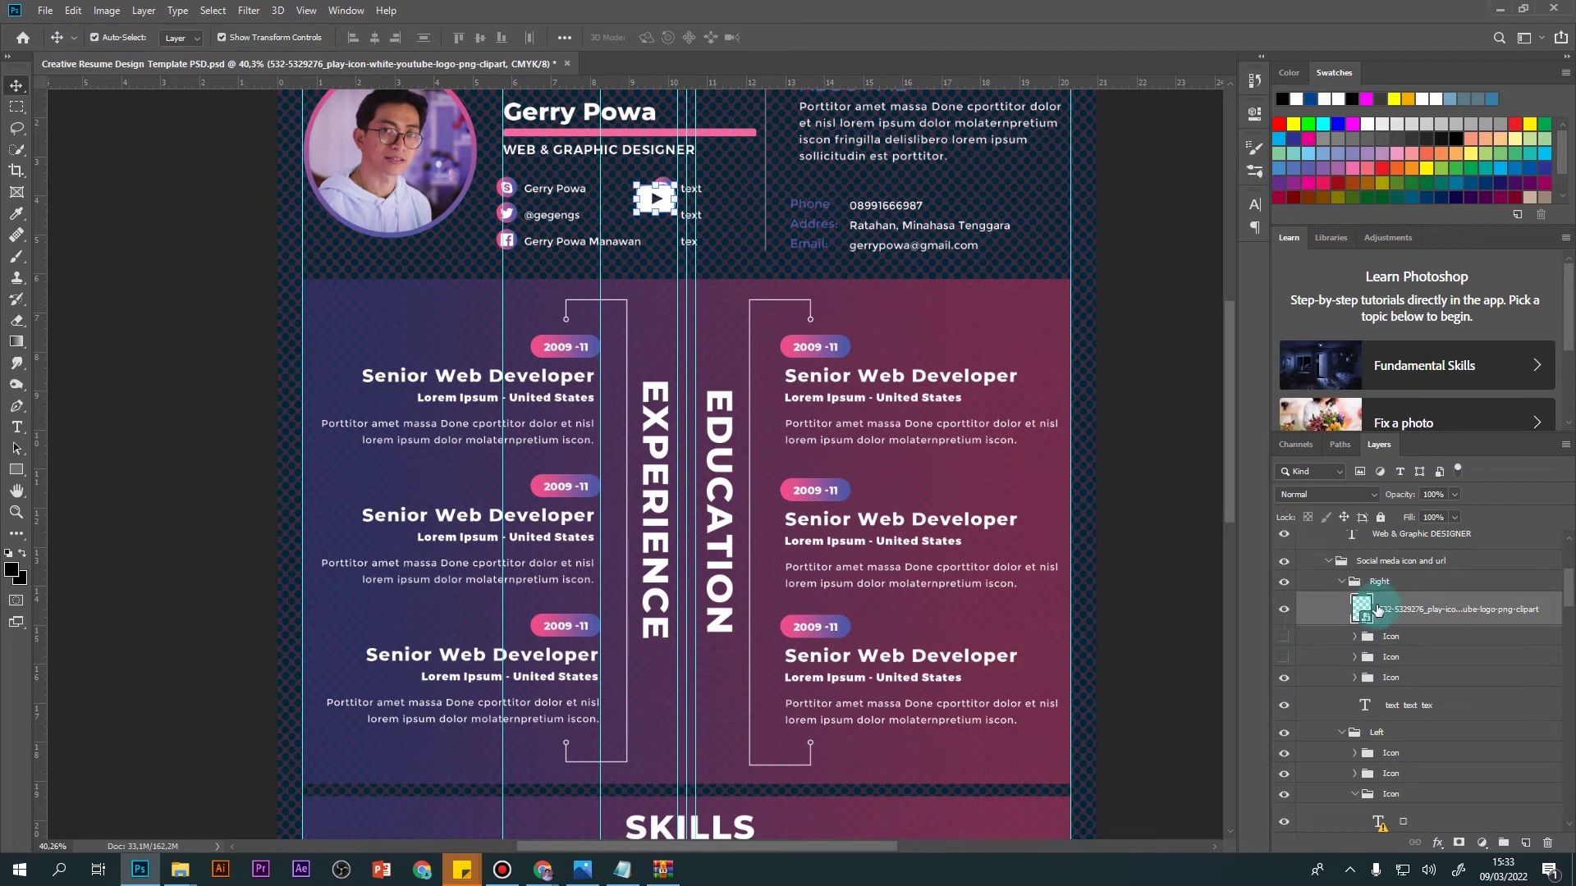
scroll(1395, 615, "up", 1)
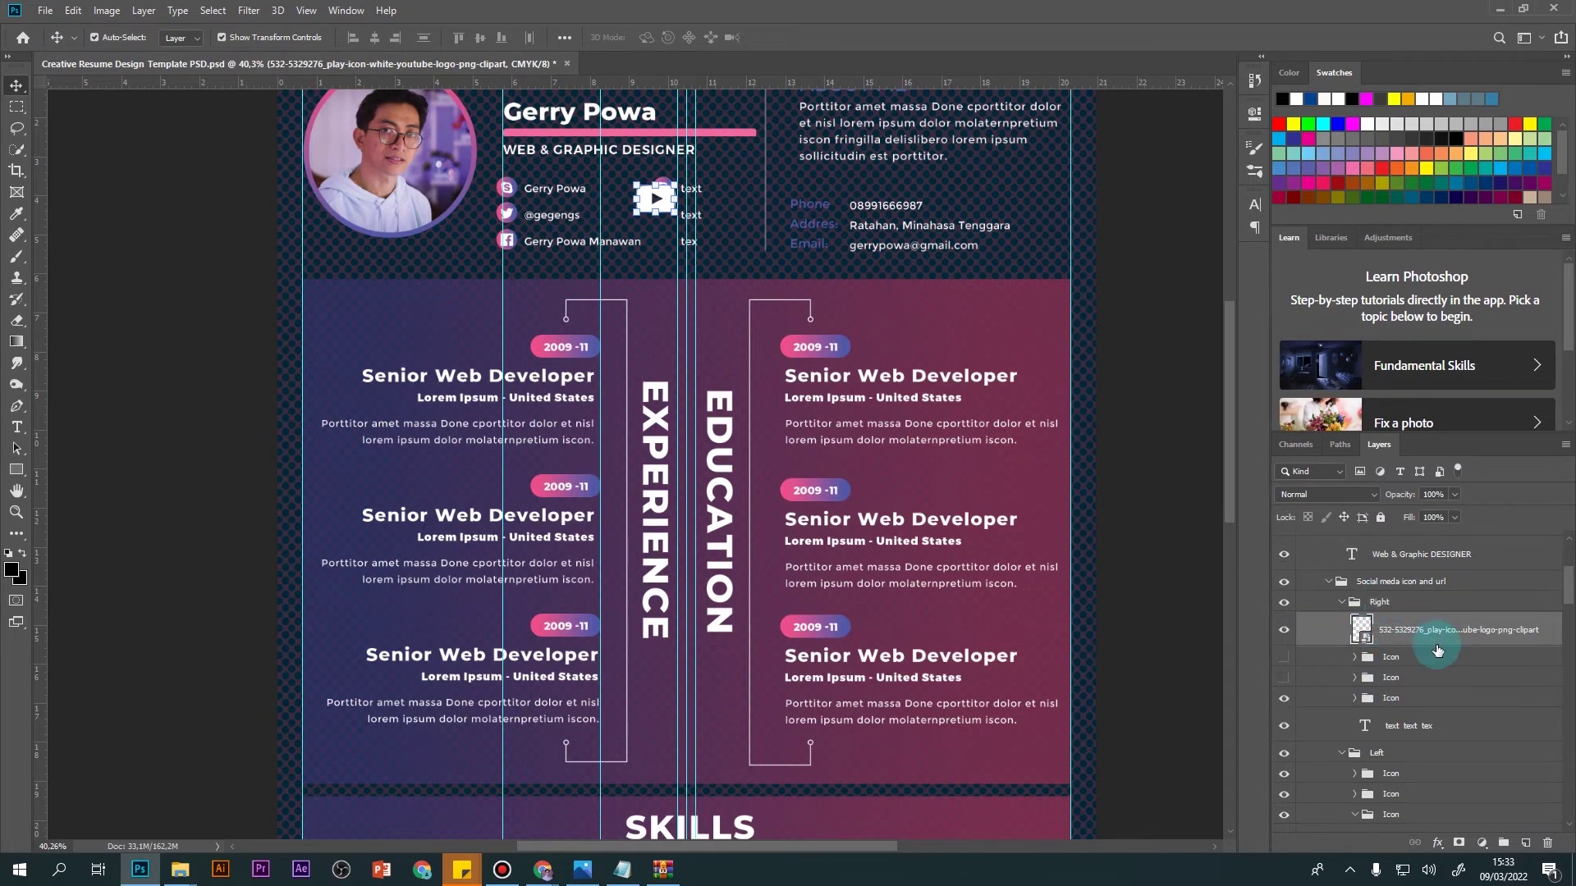
left_click(1283, 725)
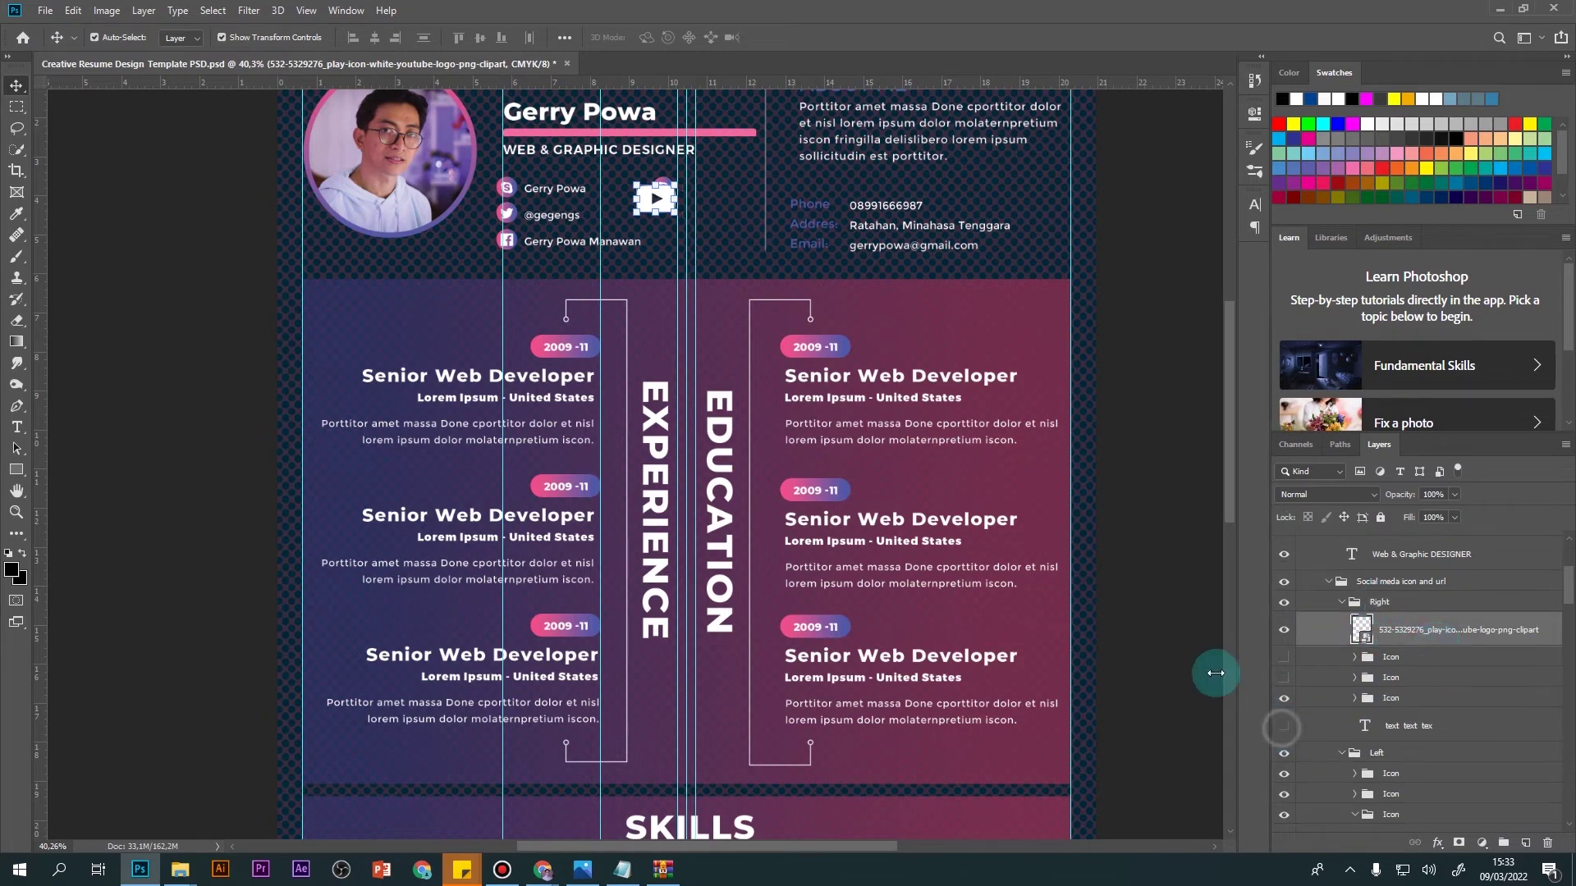
Step: Place the play icon beside the Skype icon and move its layer into the third Icon group
scroll(1165, 632, "up", 2)
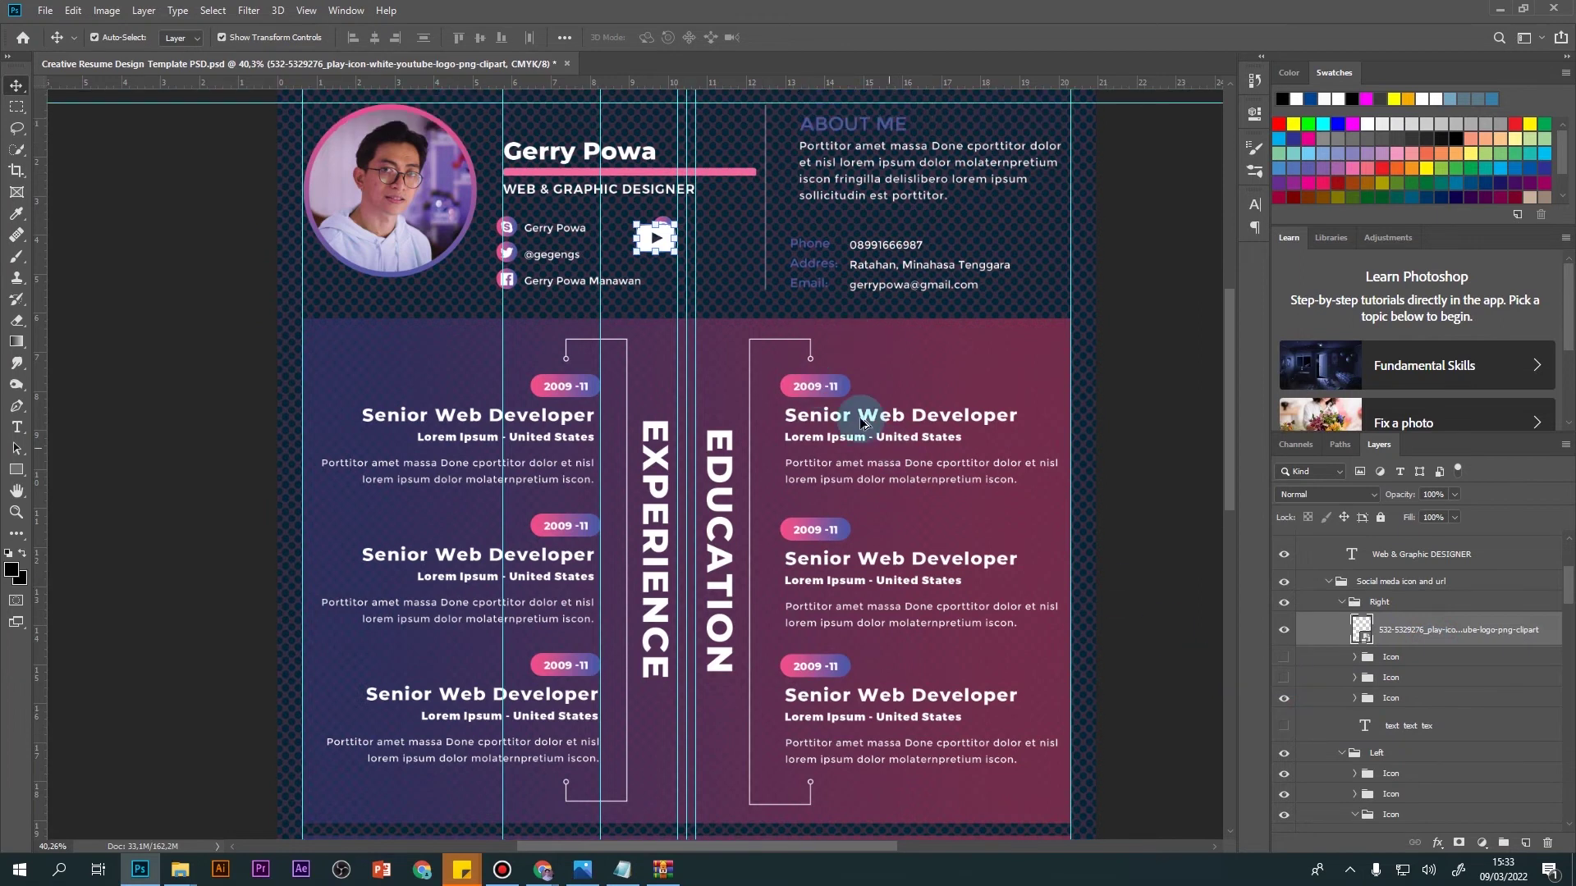
scroll(891, 446, "up", 3)
left_click_drag(626, 205, 612, 274)
left_click_drag(515, 240, 579, 218)
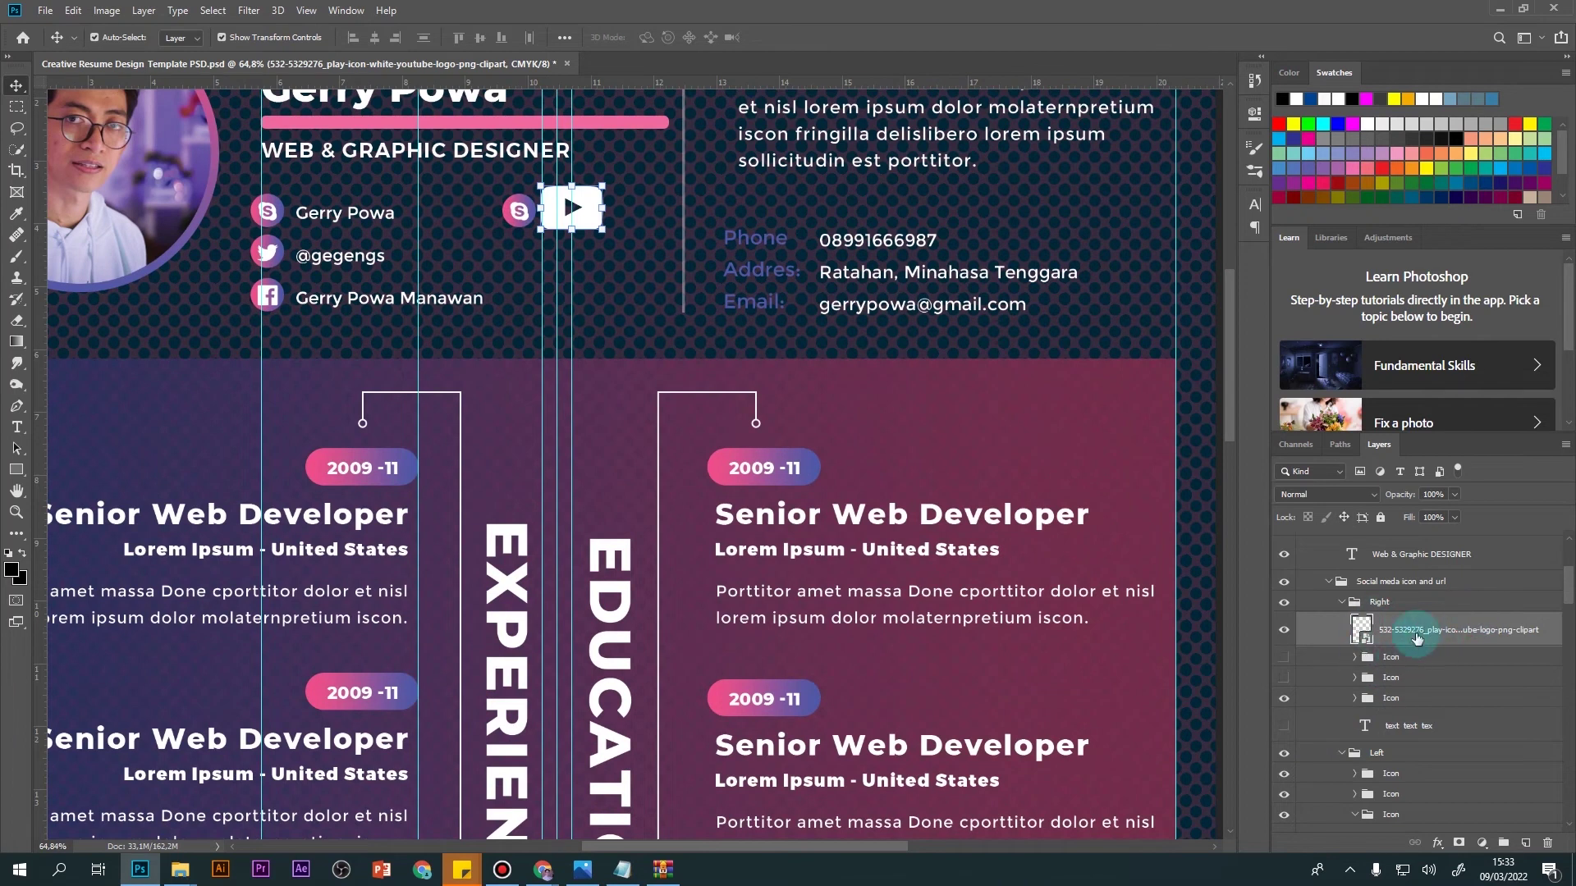
left_click_drag(1416, 637, 1401, 696)
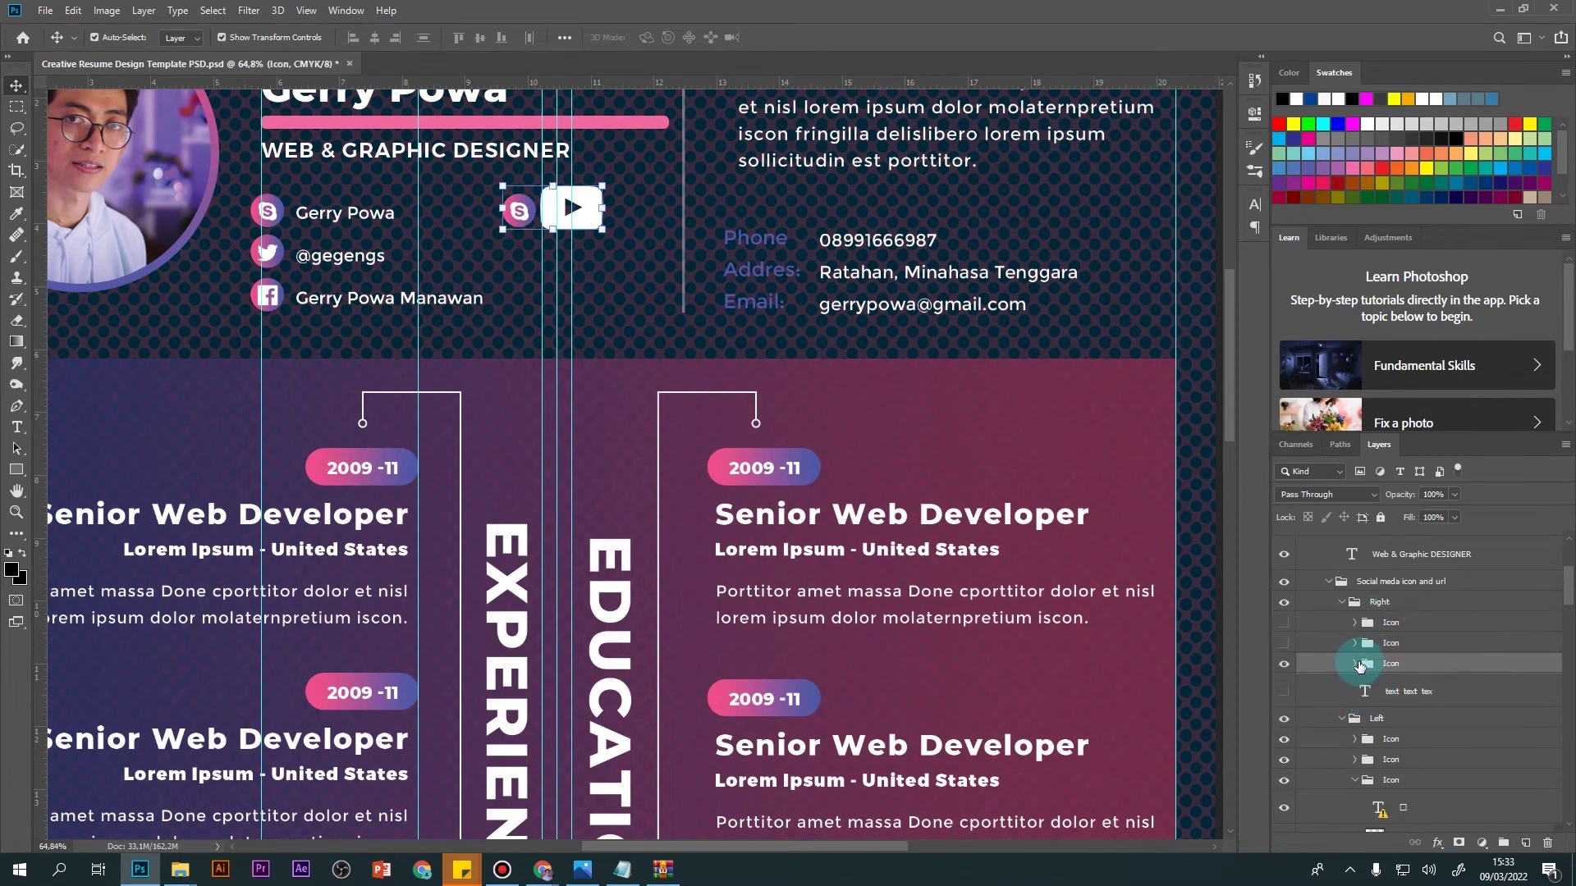
Step: Expand the third Icon group and hide the old Skype glyph layer
left_click(1354, 664)
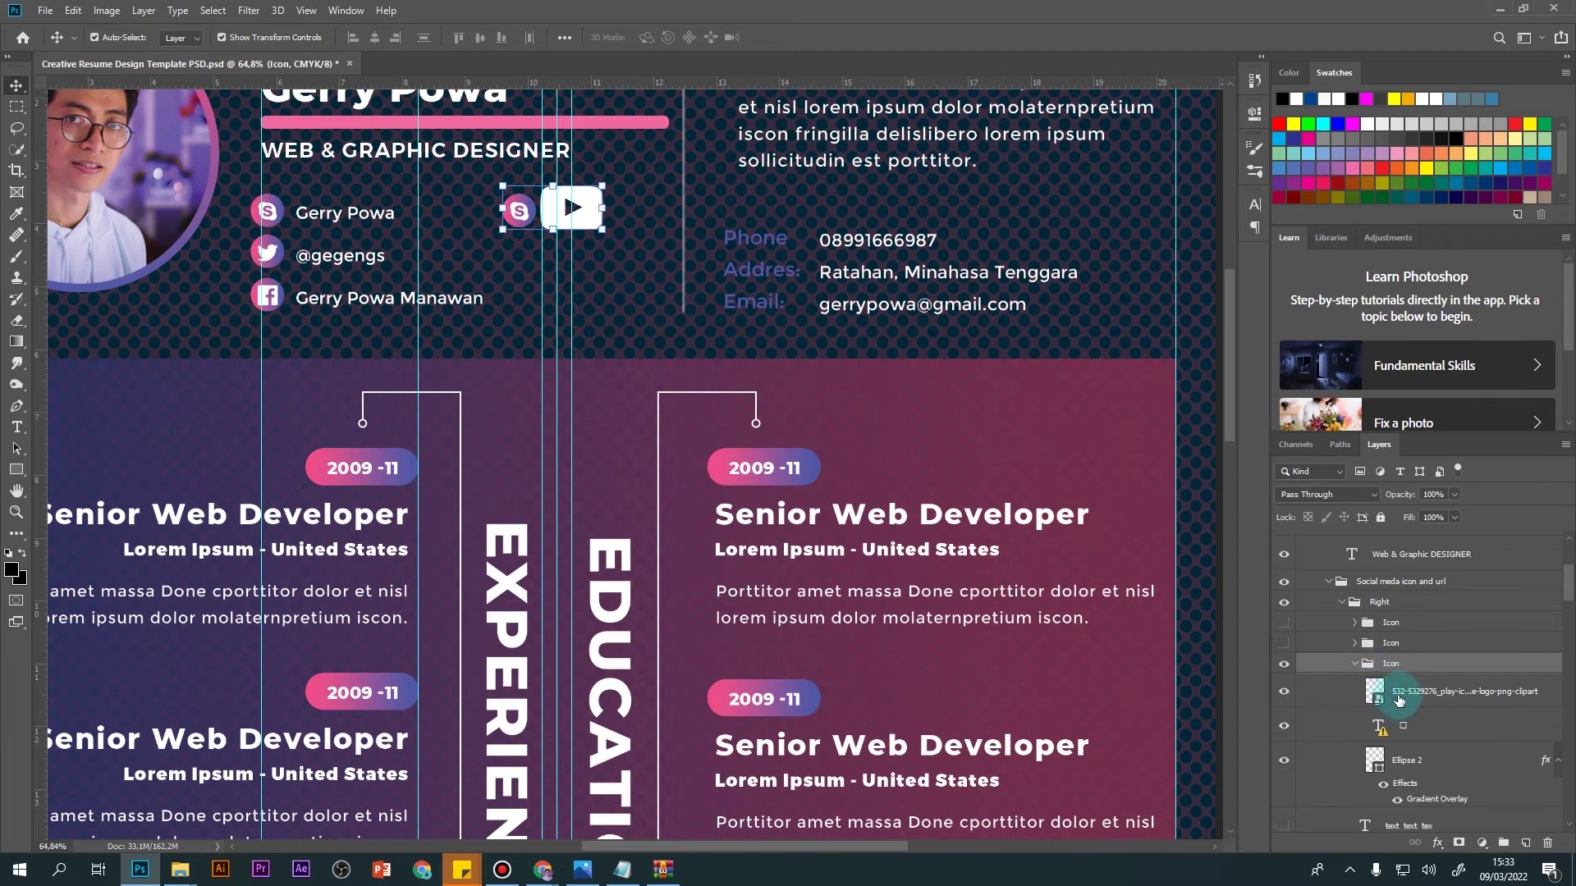
left_click(1402, 699)
left_click(1406, 727)
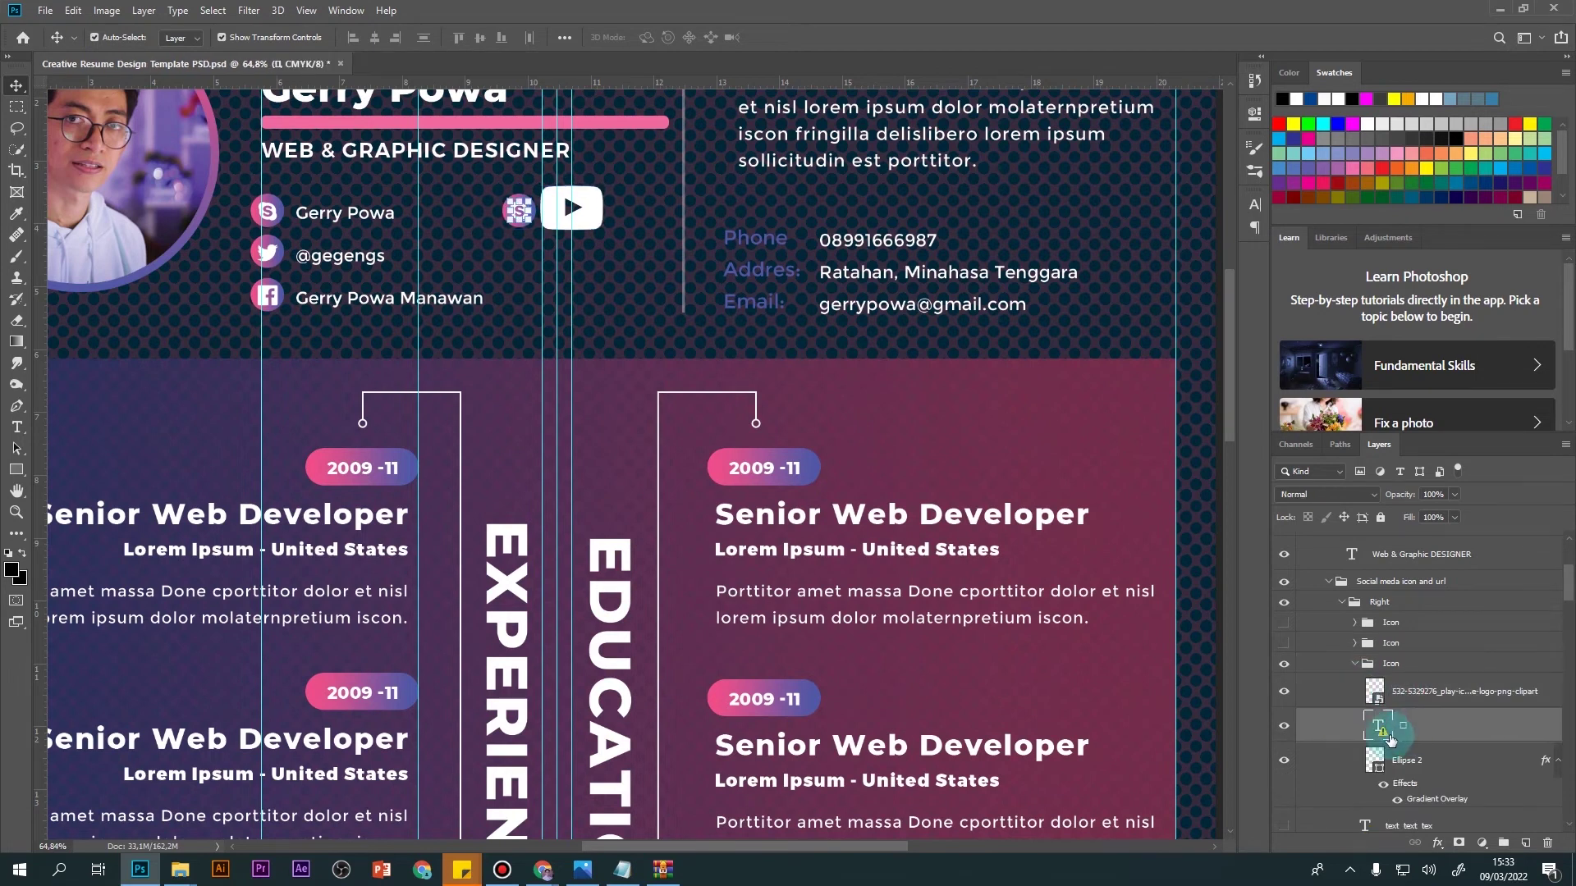
left_click(1284, 726)
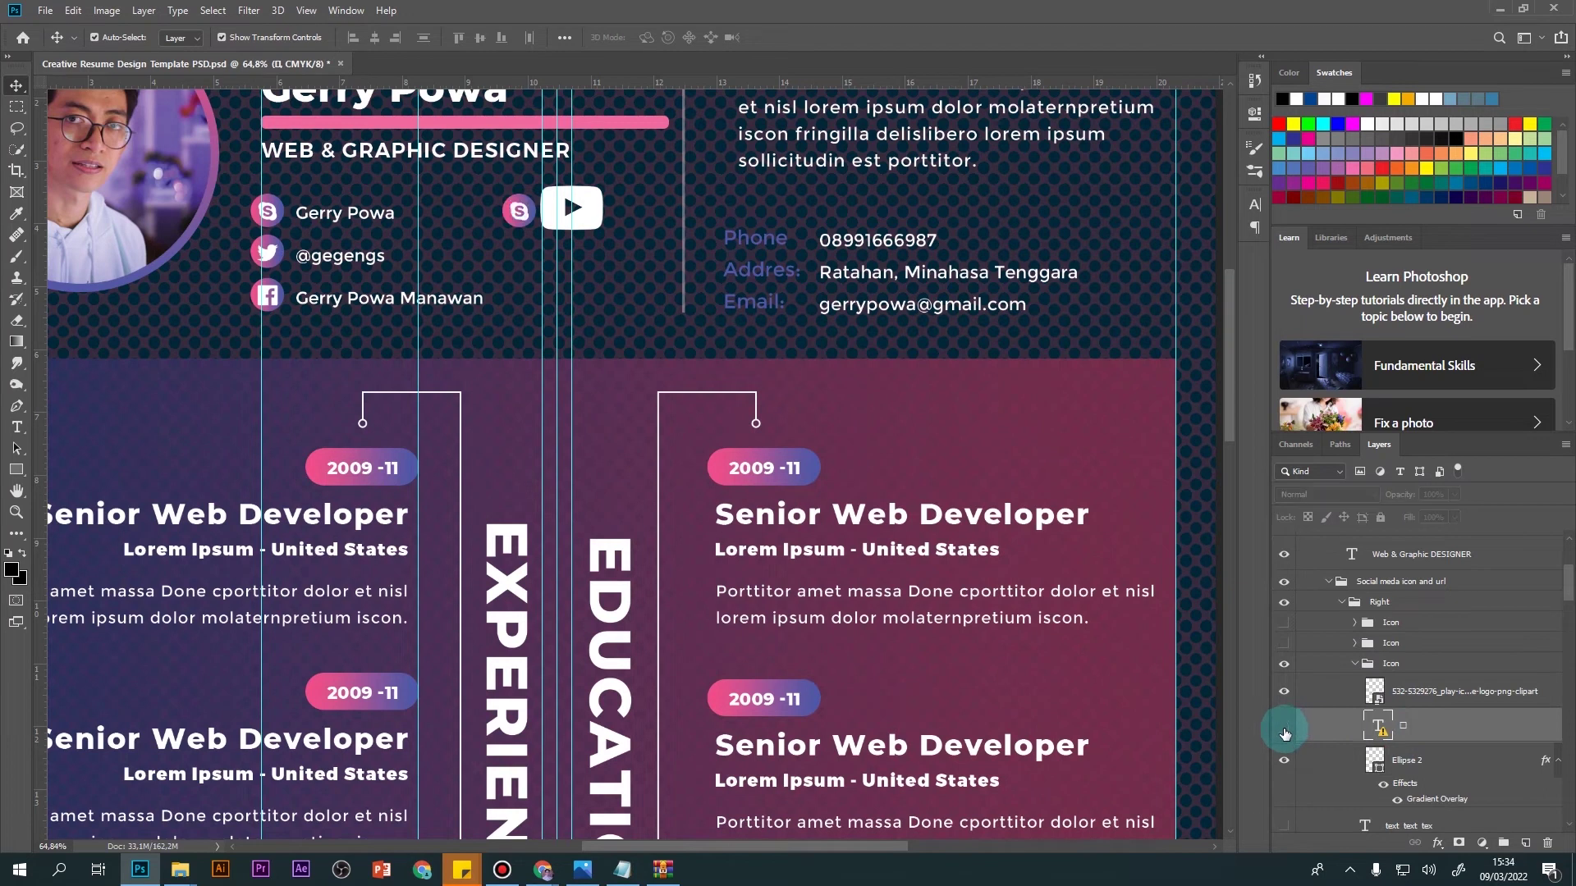
Step: Scale the play icon down and centre it on the pink gradient circle
left_click(1408, 691)
left_click_drag(599, 190, 563, 210)
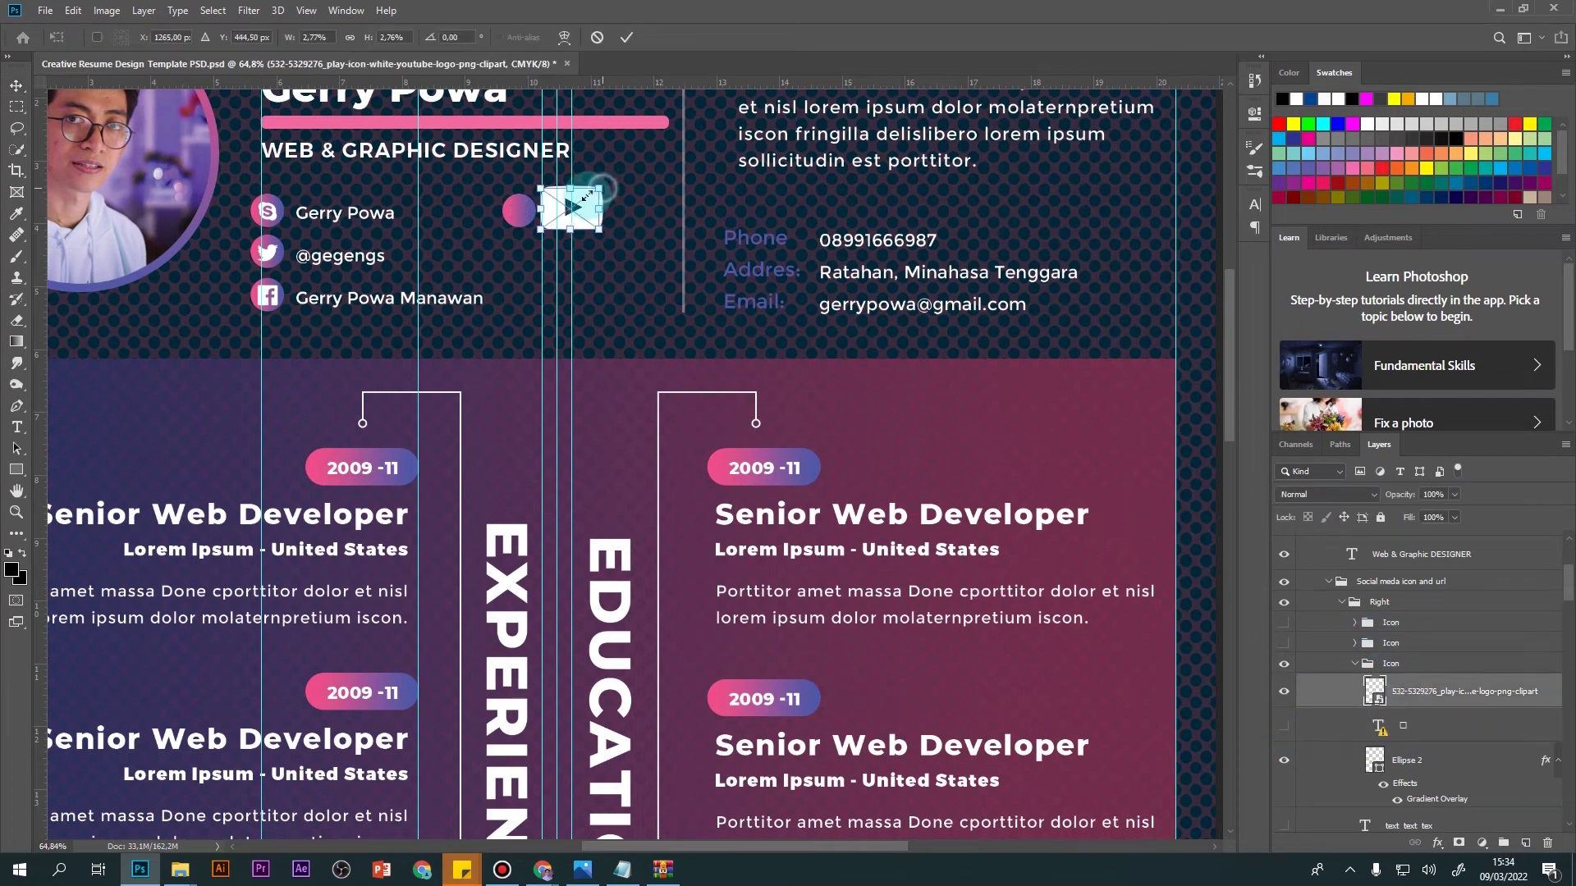
scroll(602, 274, "up", 1)
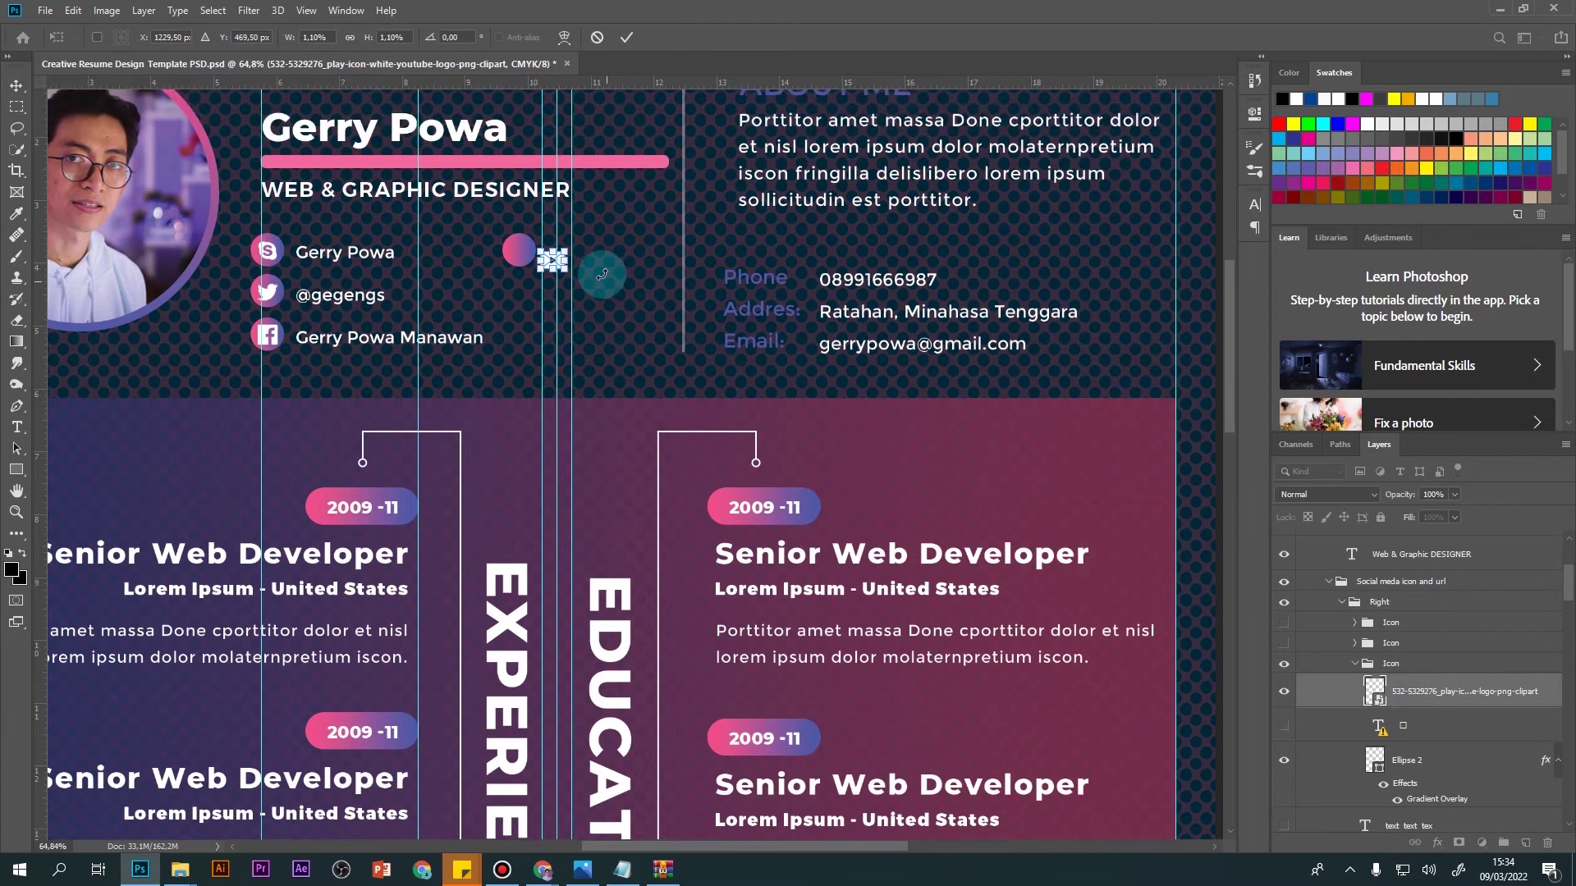
scroll(602, 274, "up", 5)
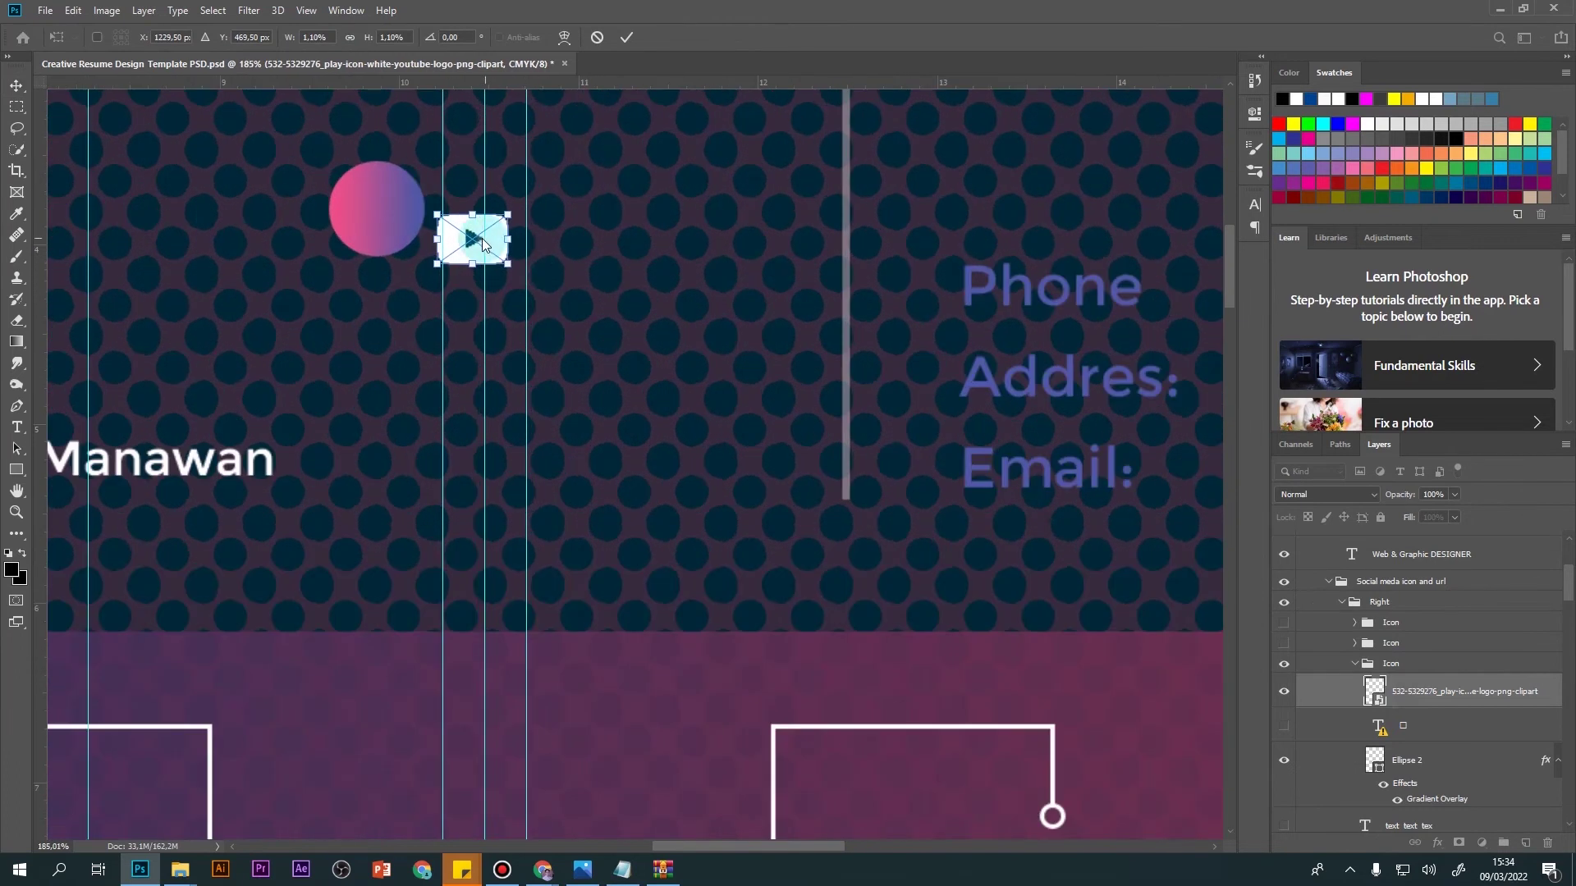
mouse_move(450, 230)
left_mouse_down()
mouse_move(394, 218)
mouse_move(405, 192)
left_mouse_up()
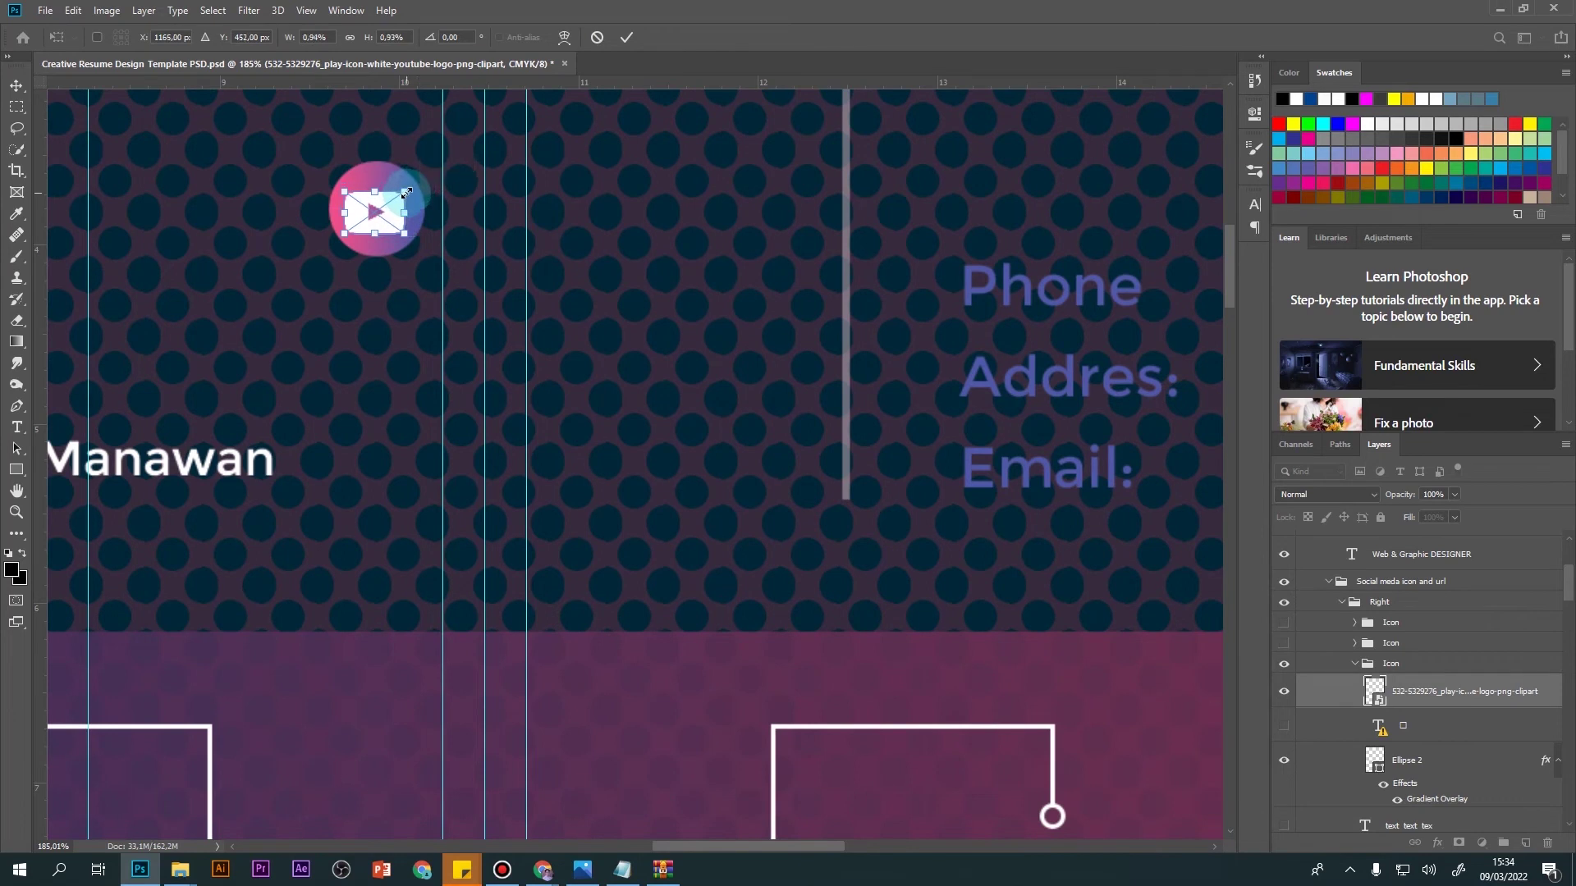
key("Return")
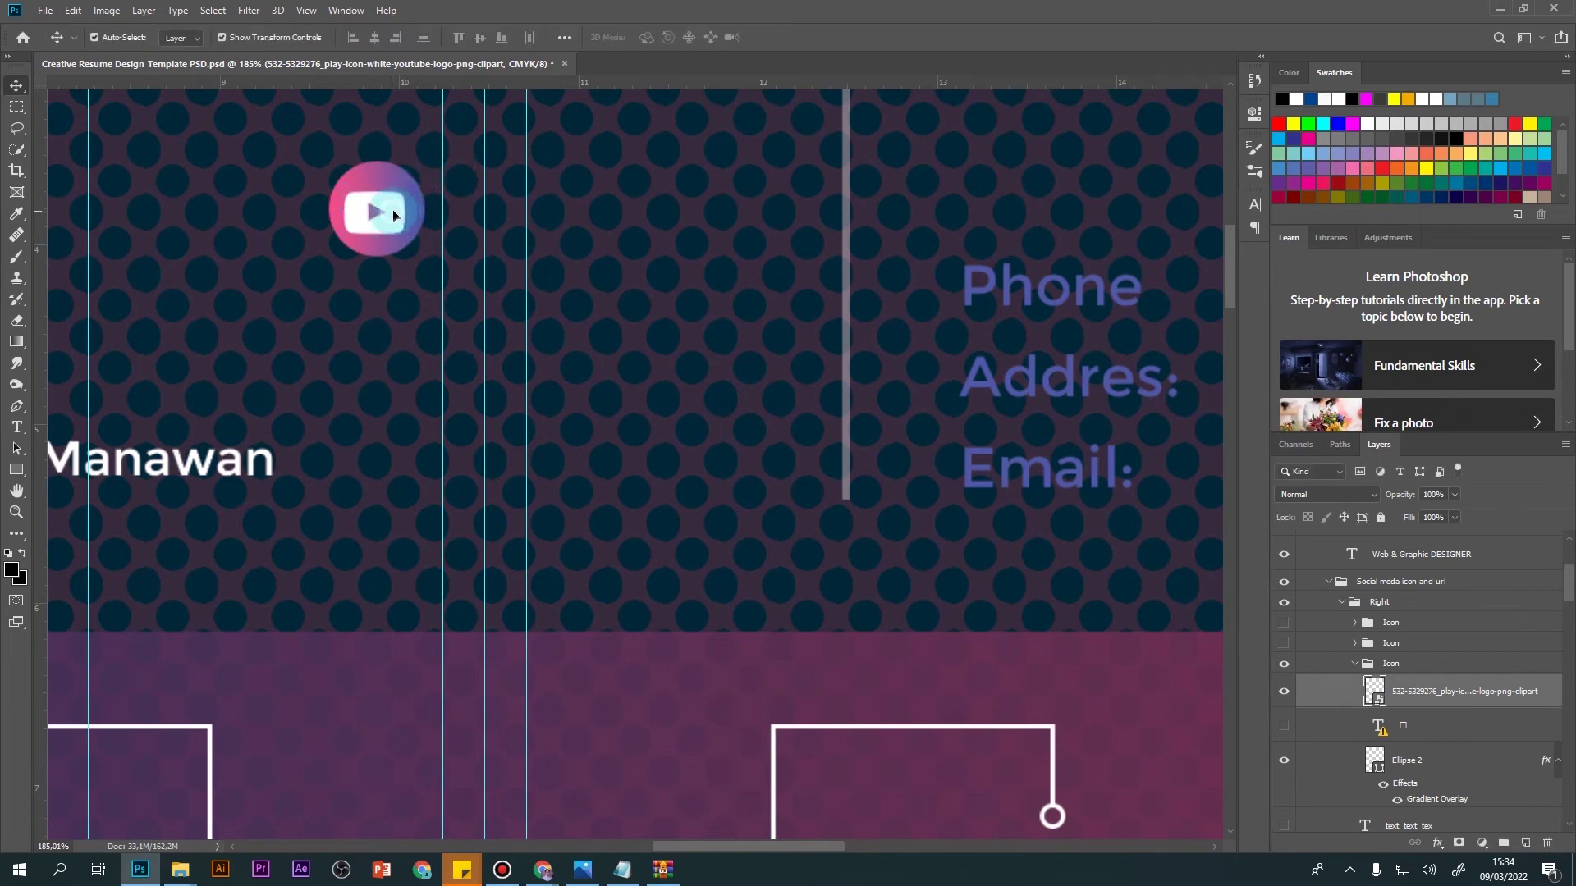
left_click_drag(396, 210, 396, 211)
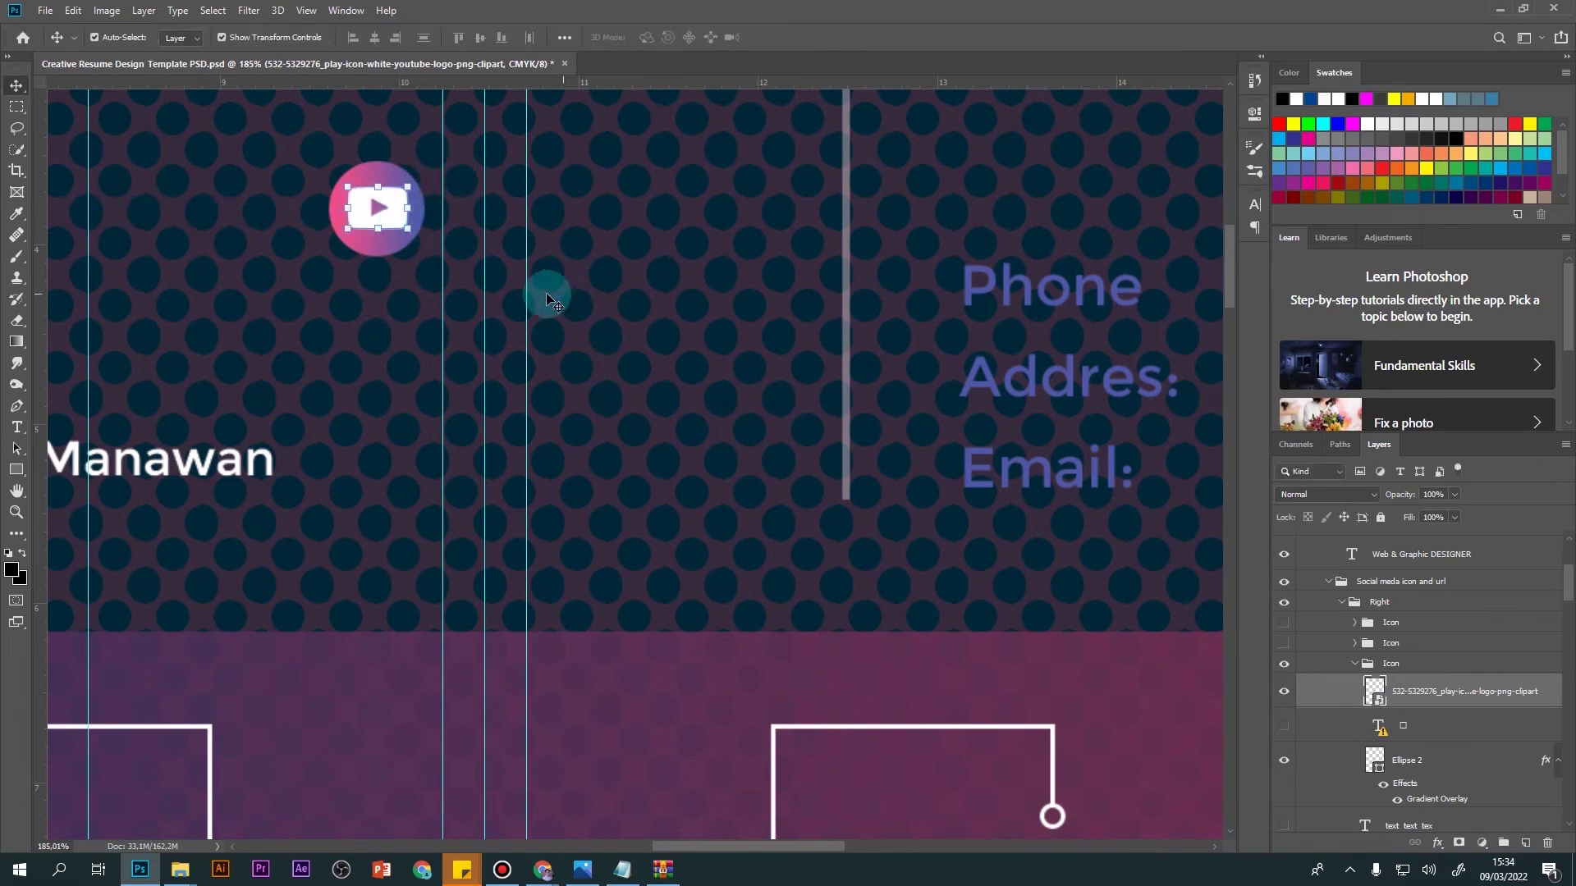
left_click(1285, 725)
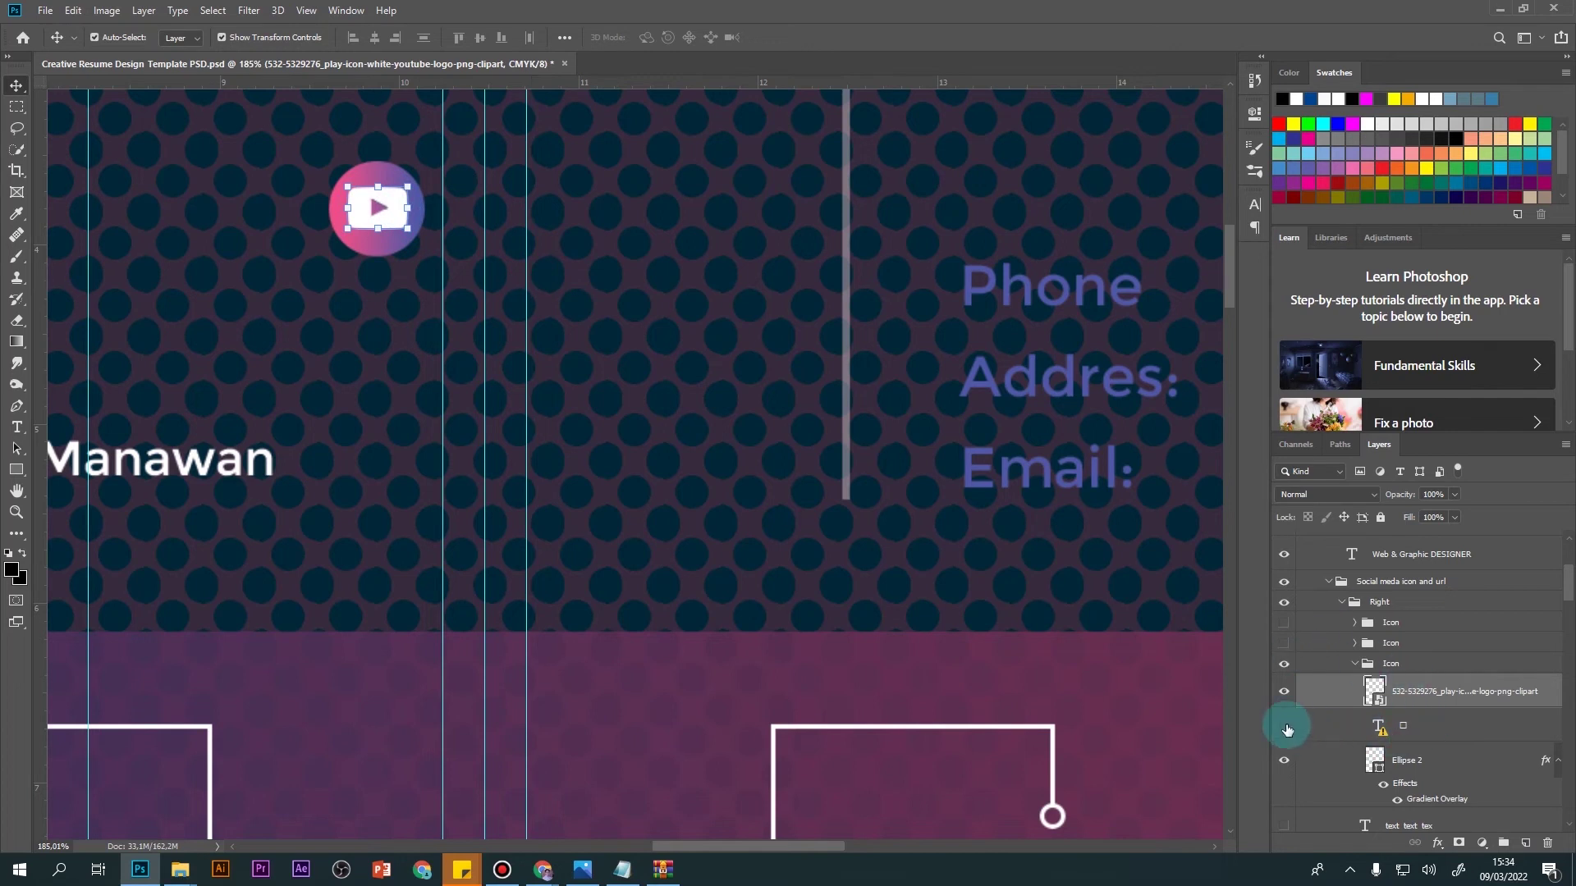
left_click(1284, 725)
scroll(1406, 736, "down", 2)
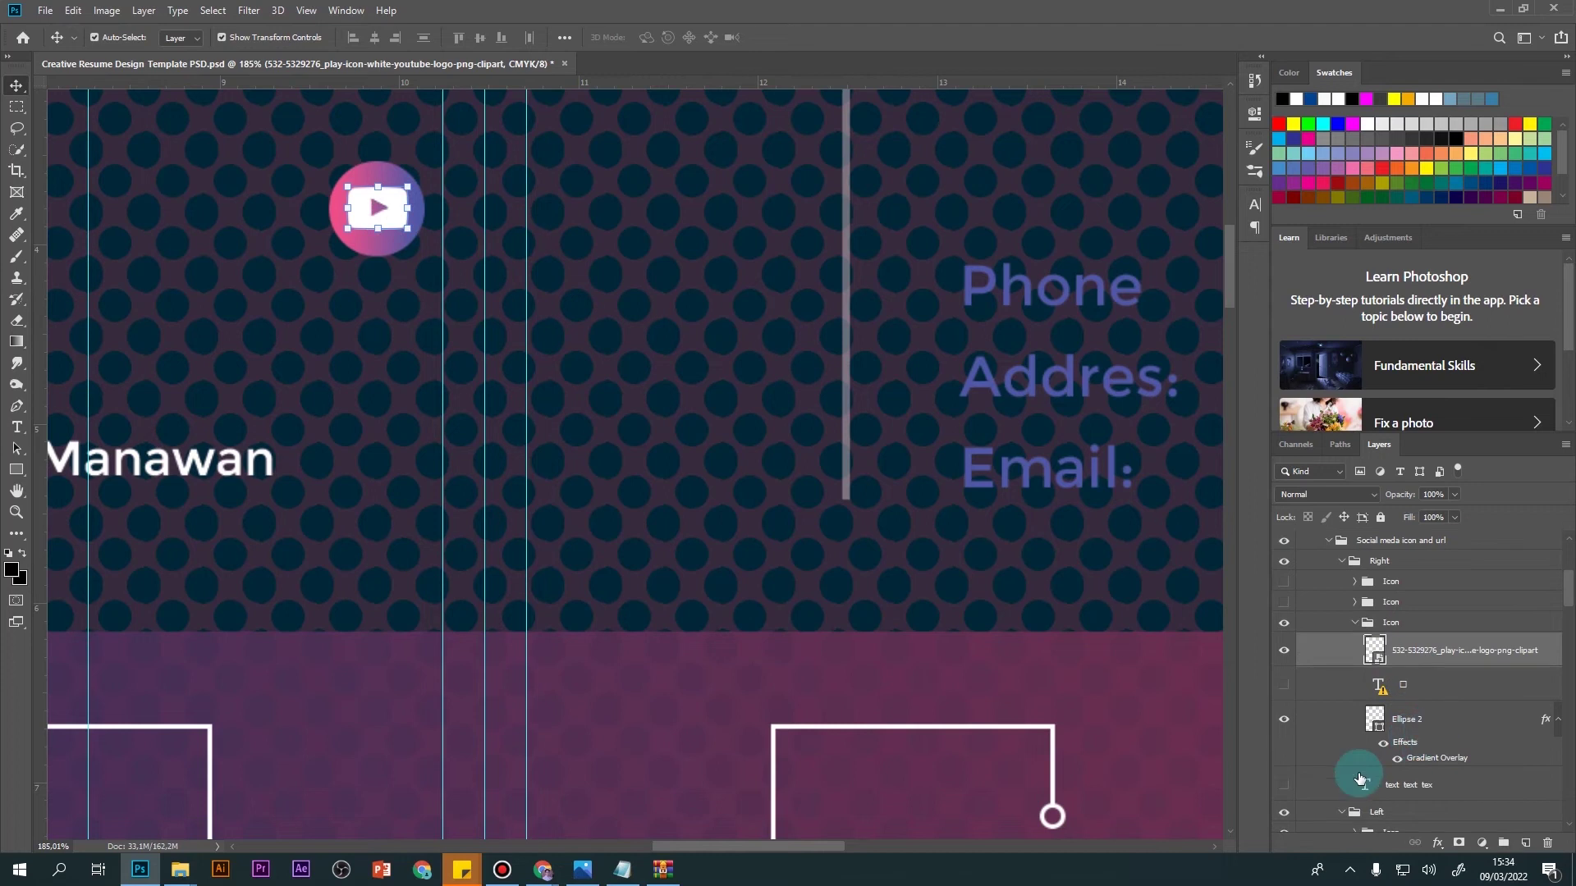
Step: Show the 'text text tex' layer again and change the YouTube label text to 'Thinkai'
left_click(1284, 785)
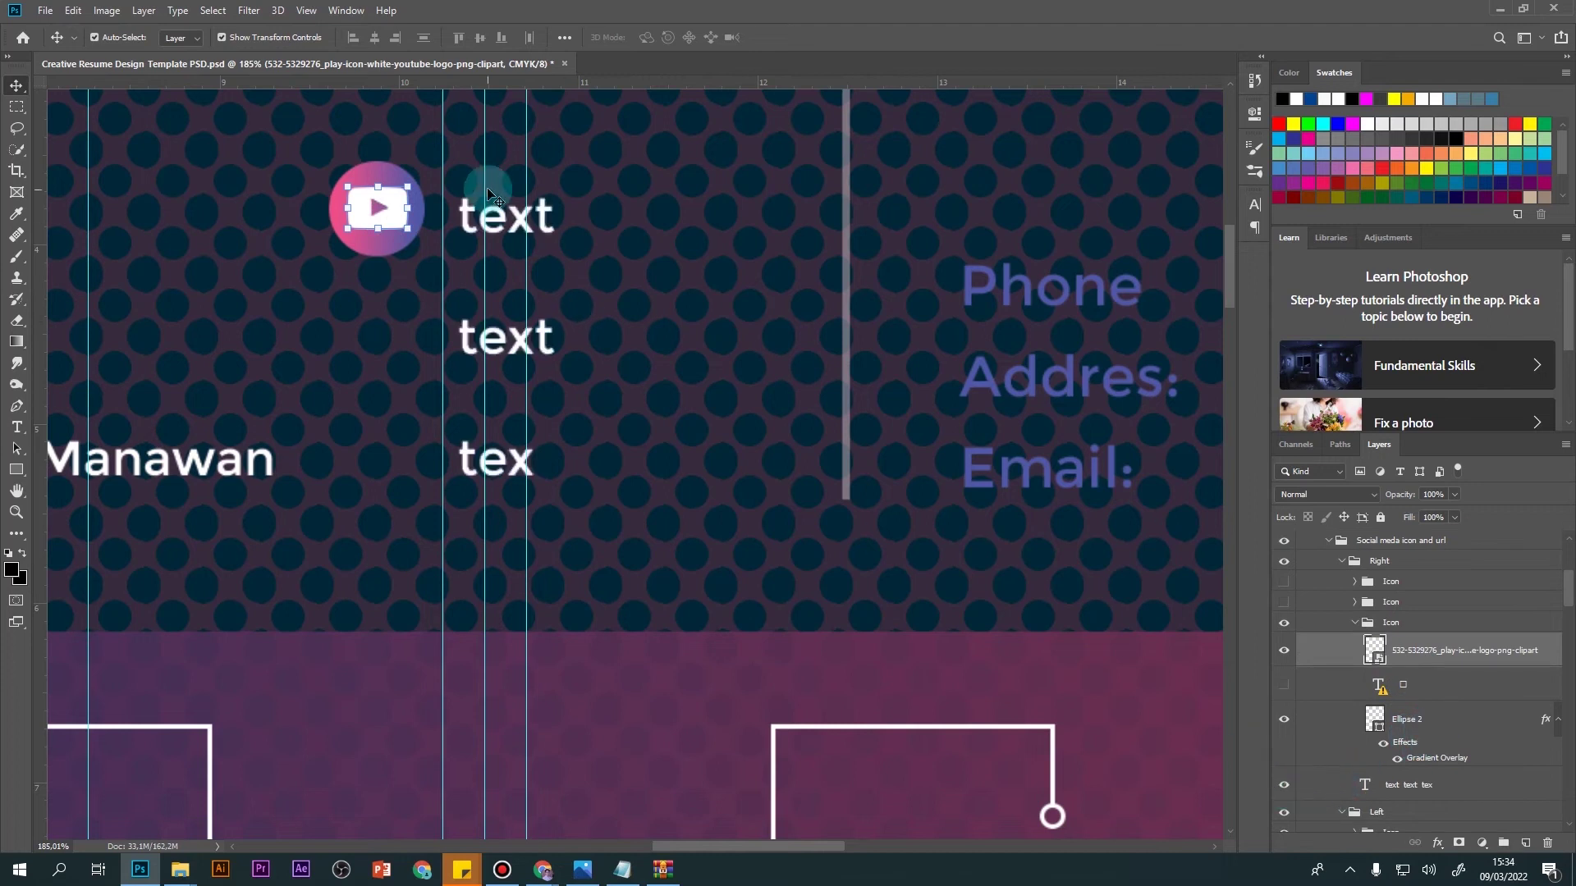
left_click(15, 427)
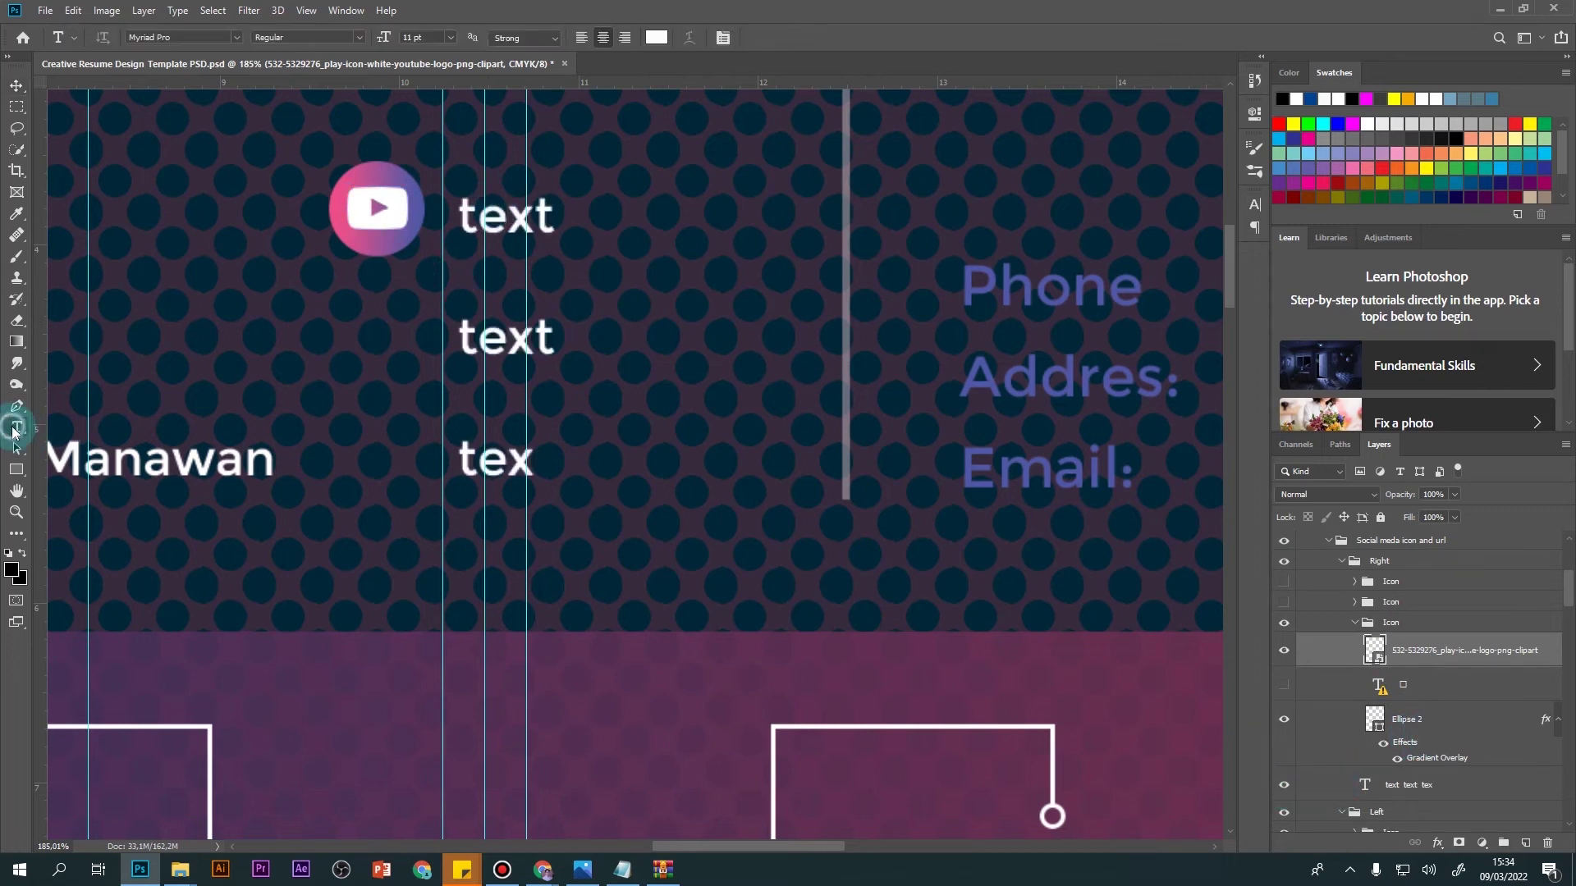
left_click(469, 214)
key("ctrl+a")
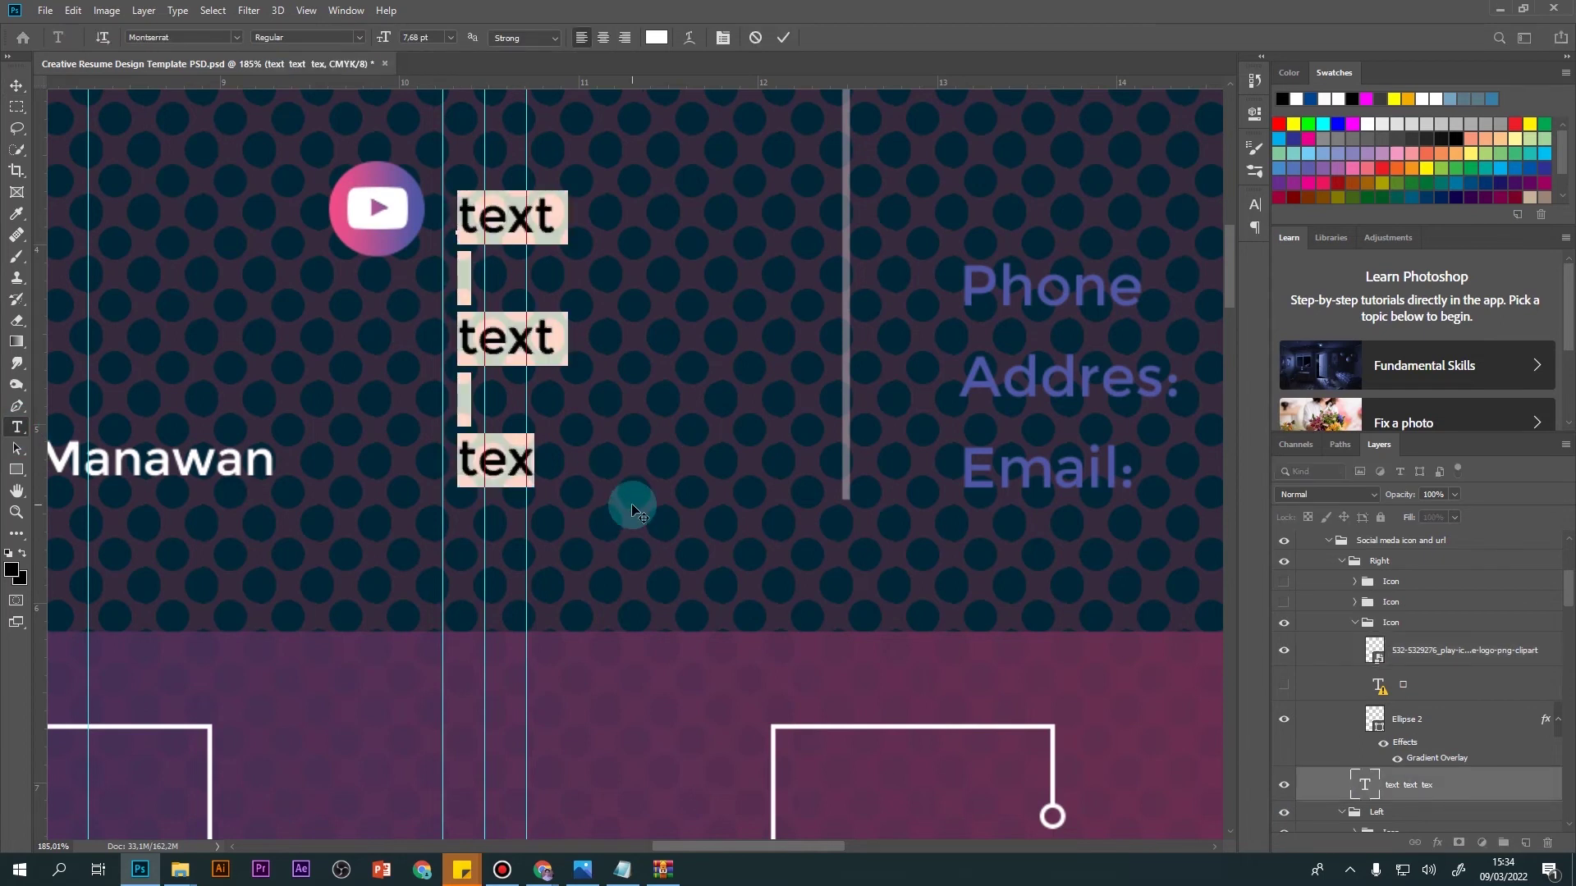
type("Thinkai")
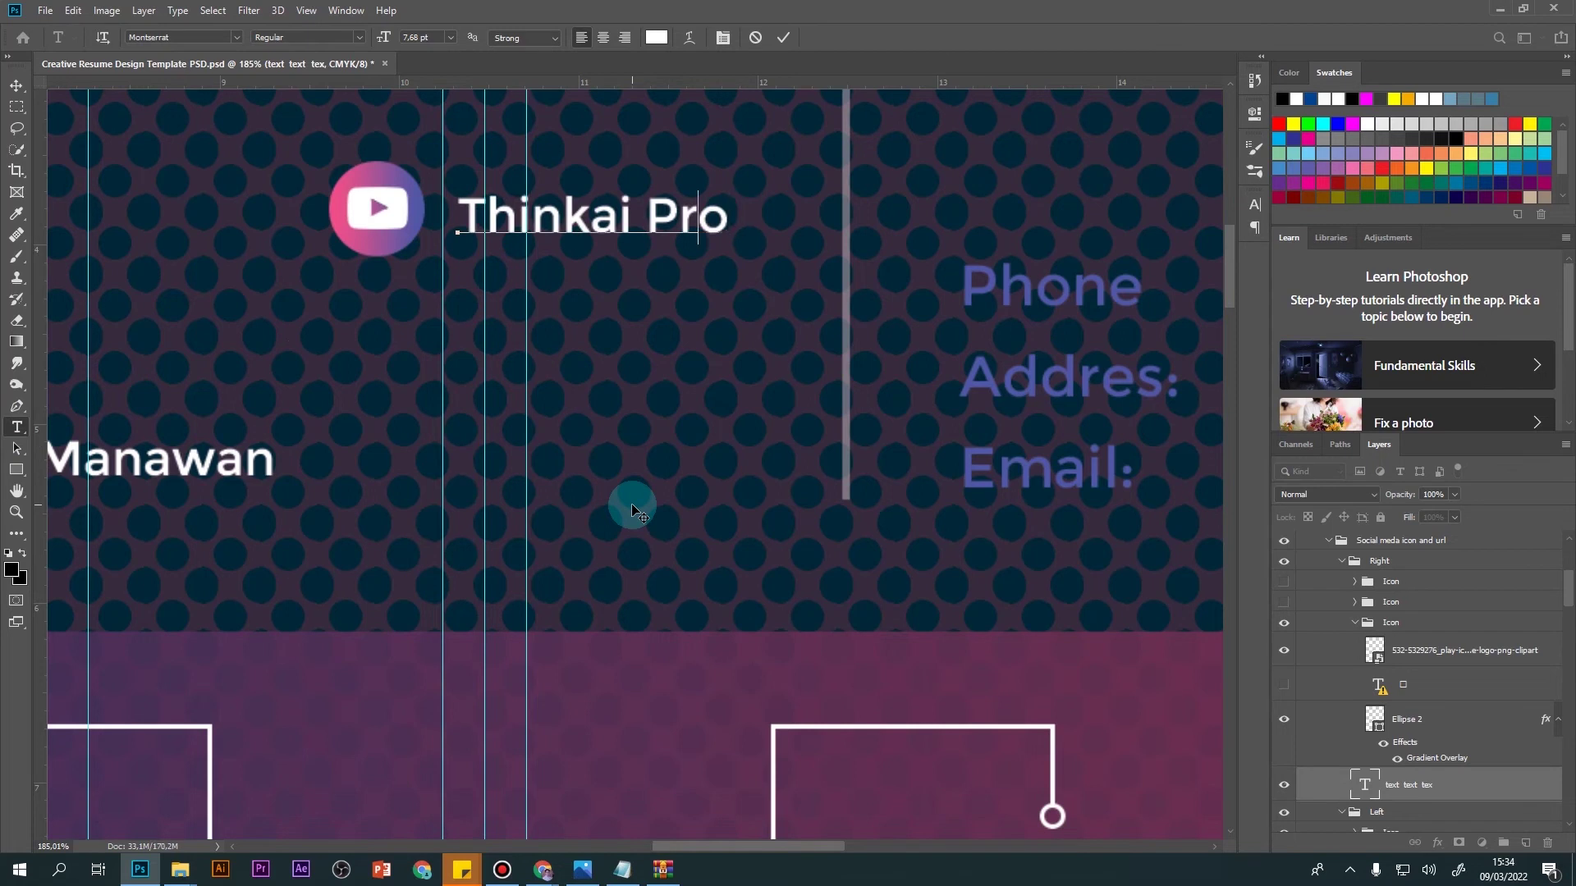
left_click(1340, 565)
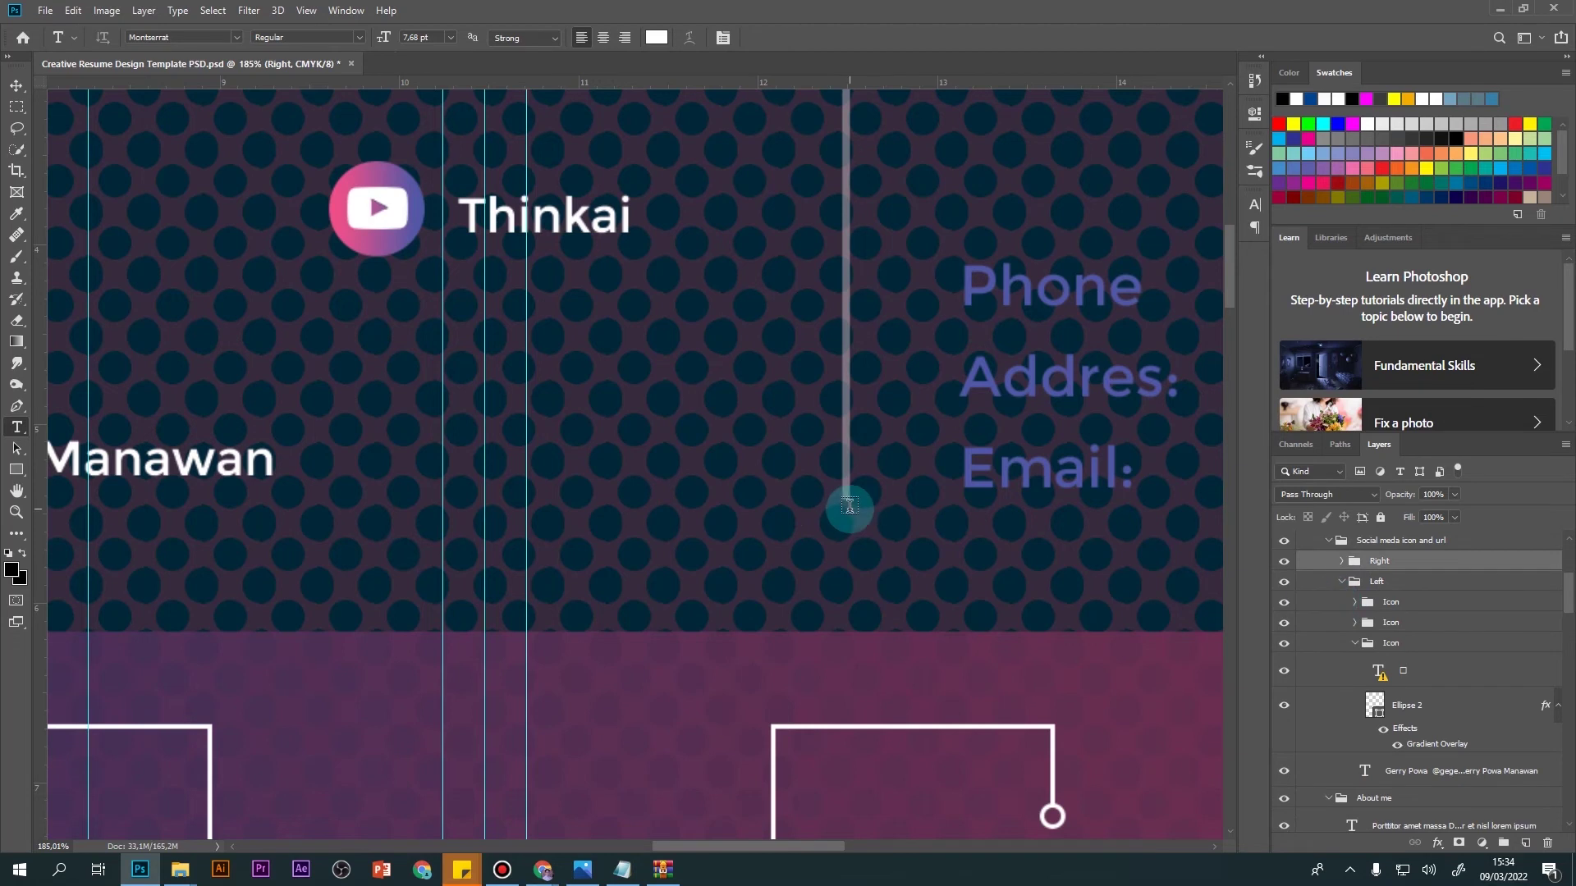
scroll(765, 485, "down", 3, "alt")
scroll(714, 503, "down", 2, "alt")
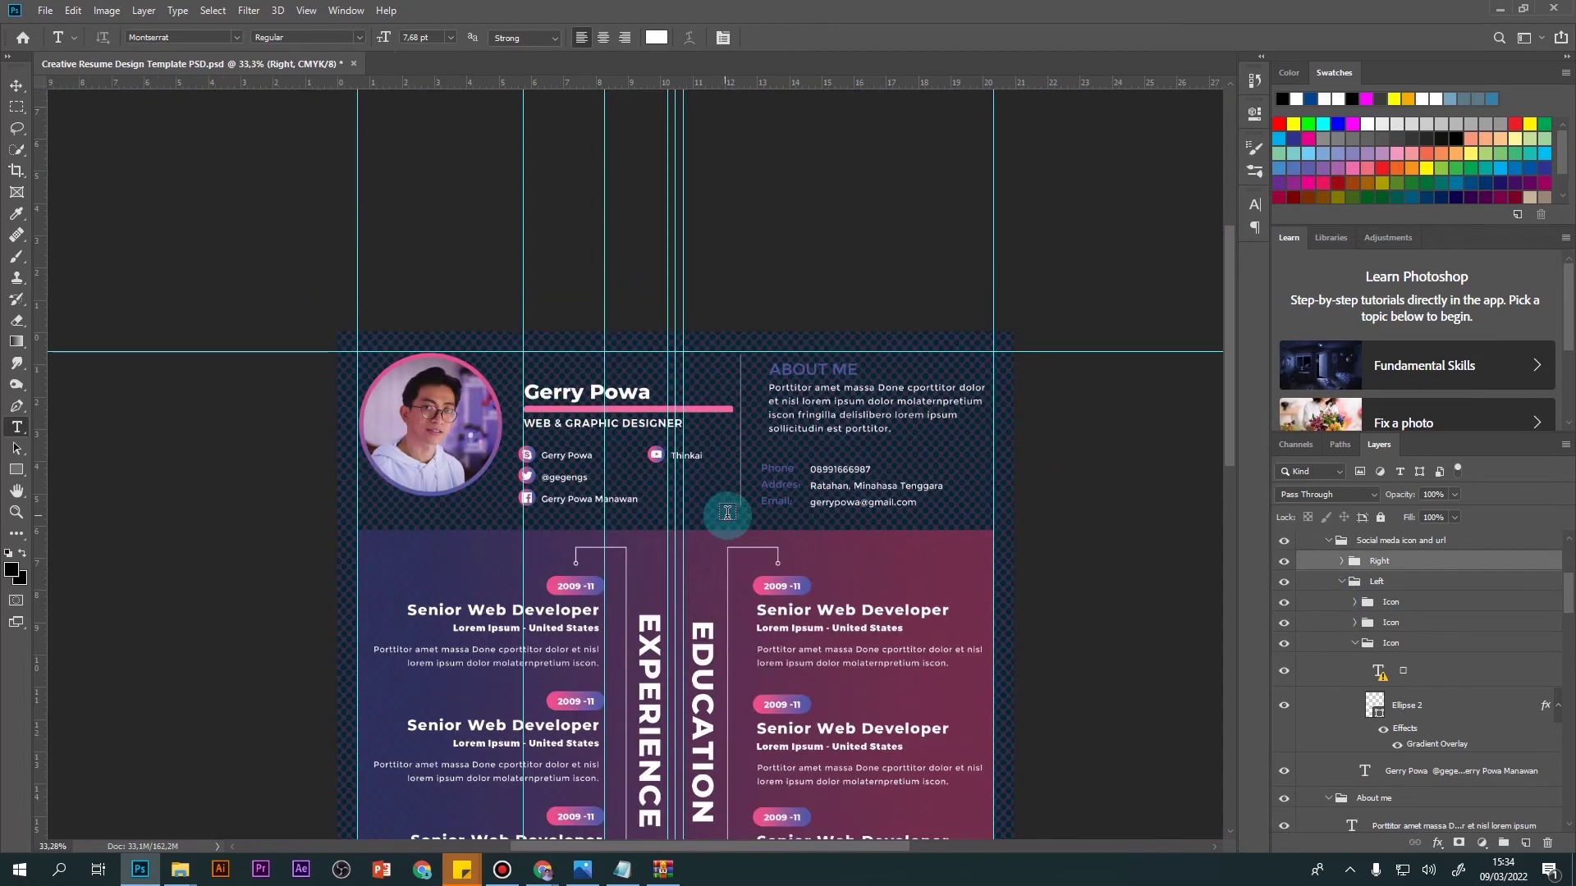
scroll(738, 516, "down", 1)
scroll(738, 517, "down", 1, "alt")
scroll(738, 516, "down", 2)
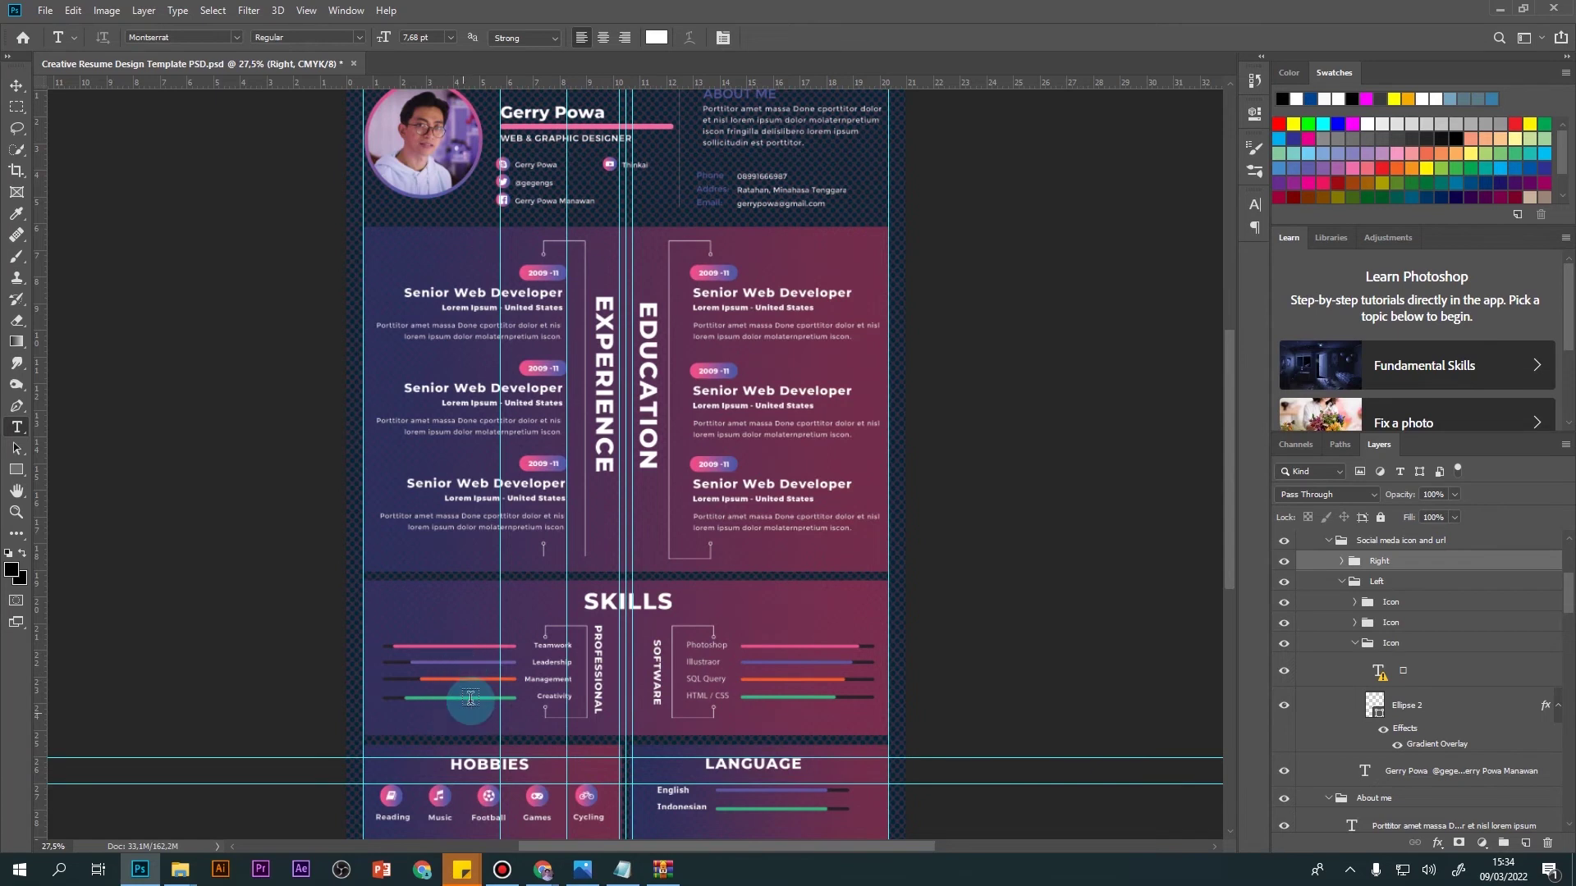
scroll(550, 687, "down", 1)
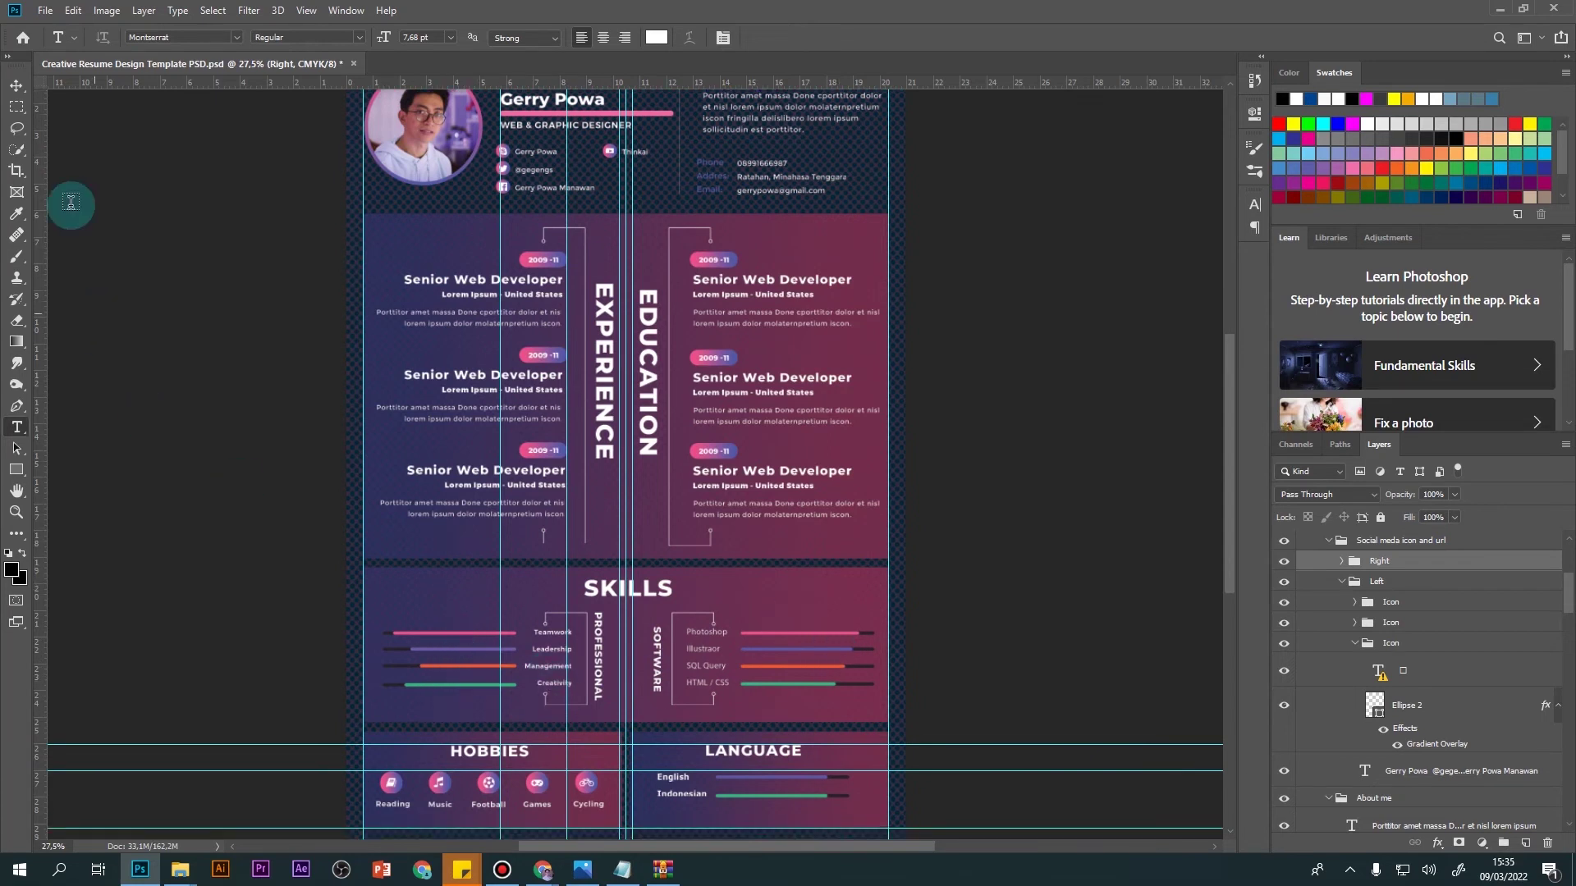
left_click(17, 86)
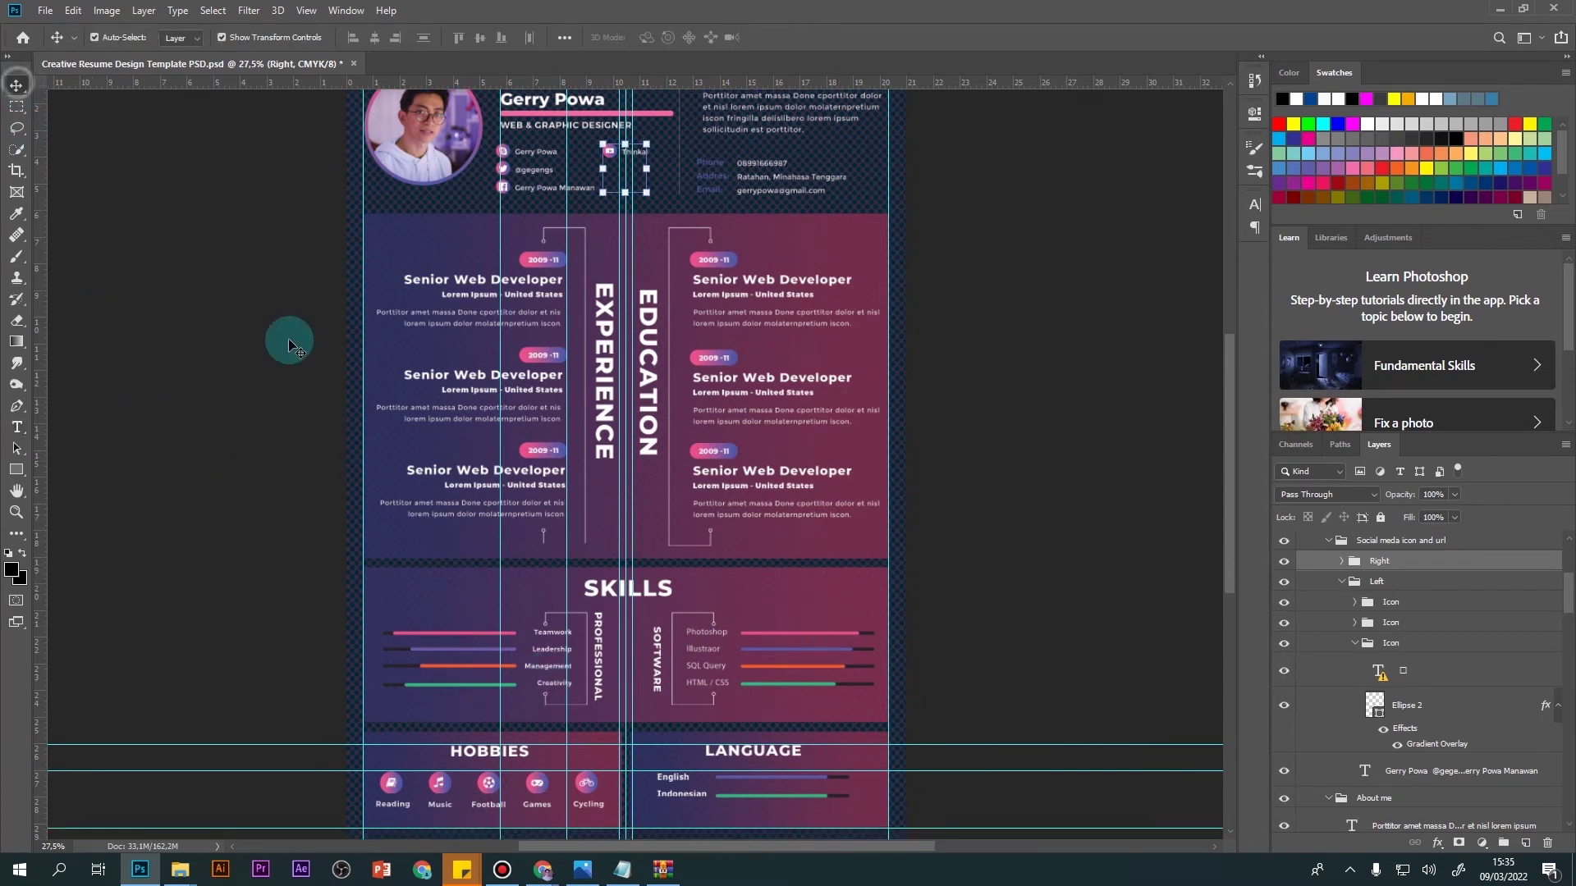
Step: Shorten the Photoshop skill bar to about 3.18 cm wide with Free Transform
left_click(840, 640)
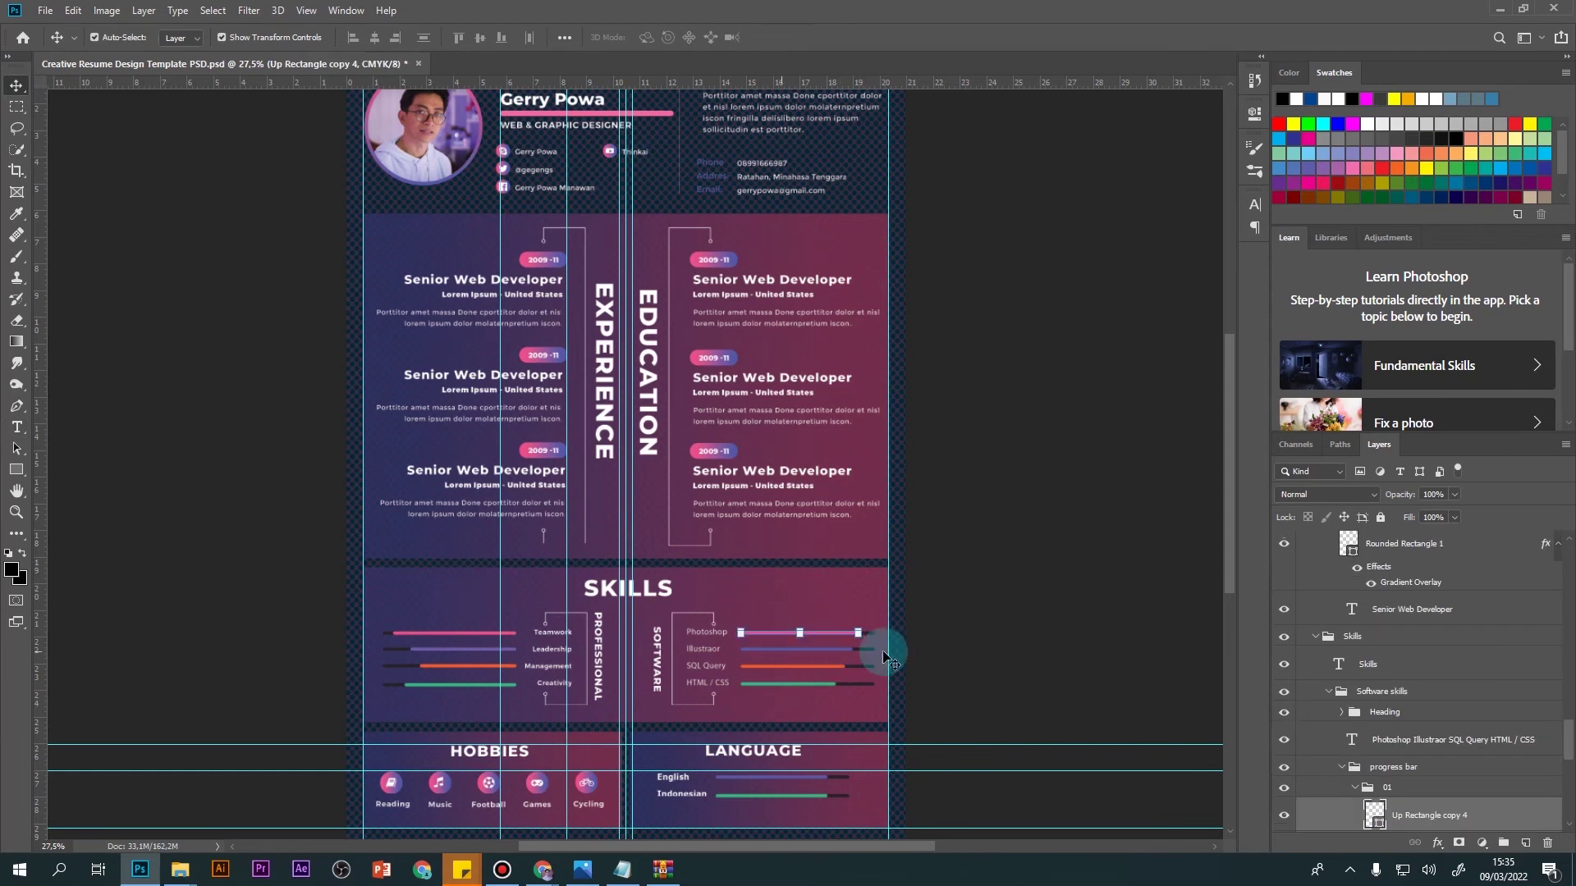
scroll(967, 663, "up", 1)
scroll(967, 663, "up", 1)
scroll(600, 628, "up", 1)
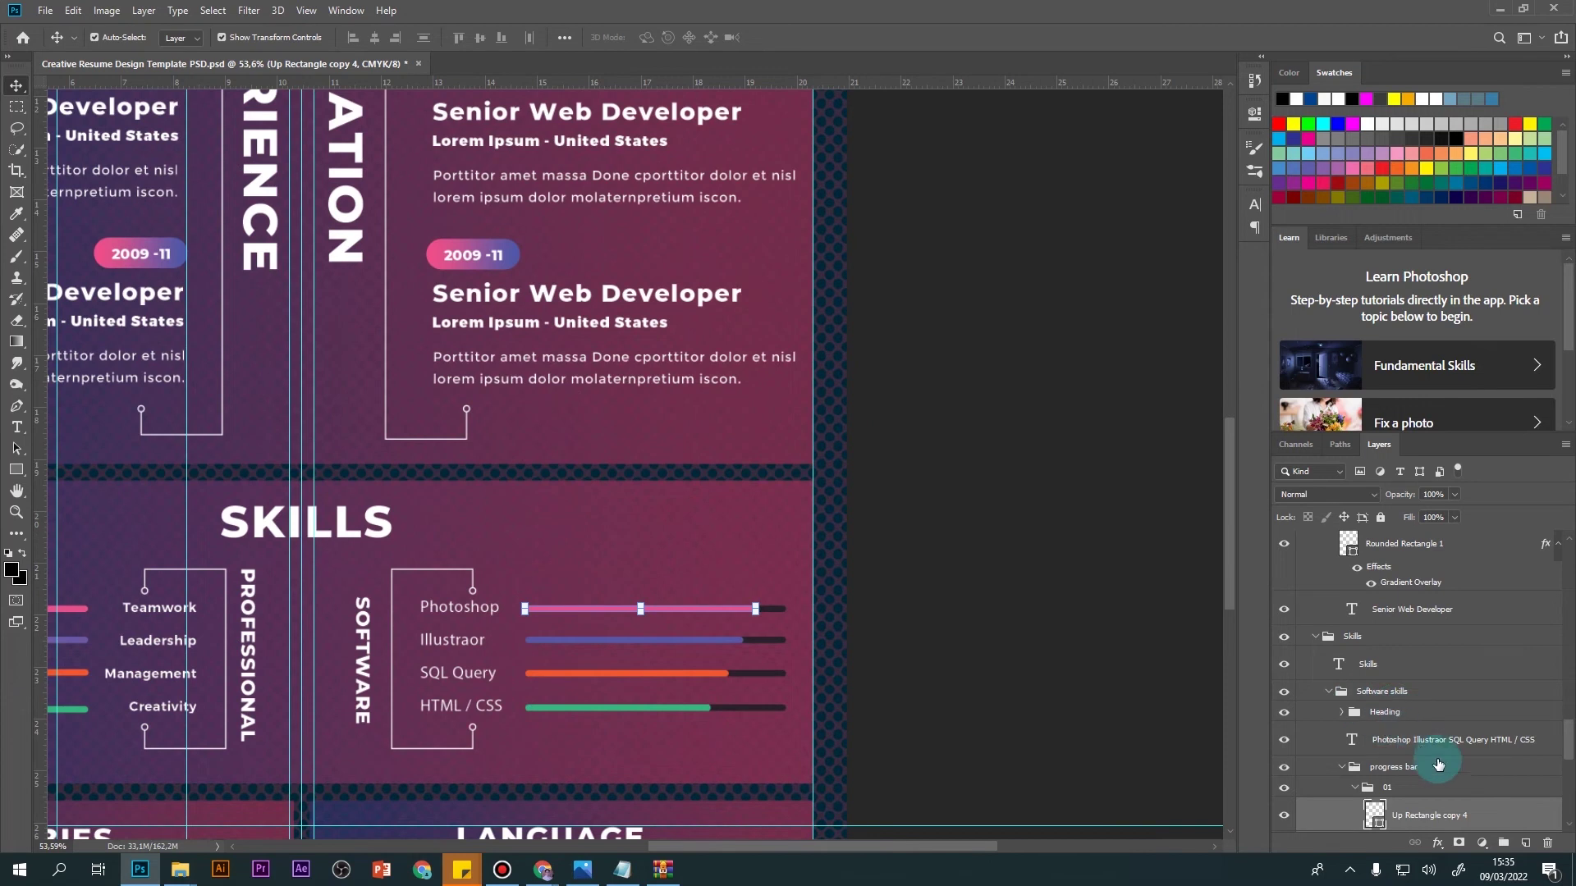
scroll(1395, 739, "down", 3)
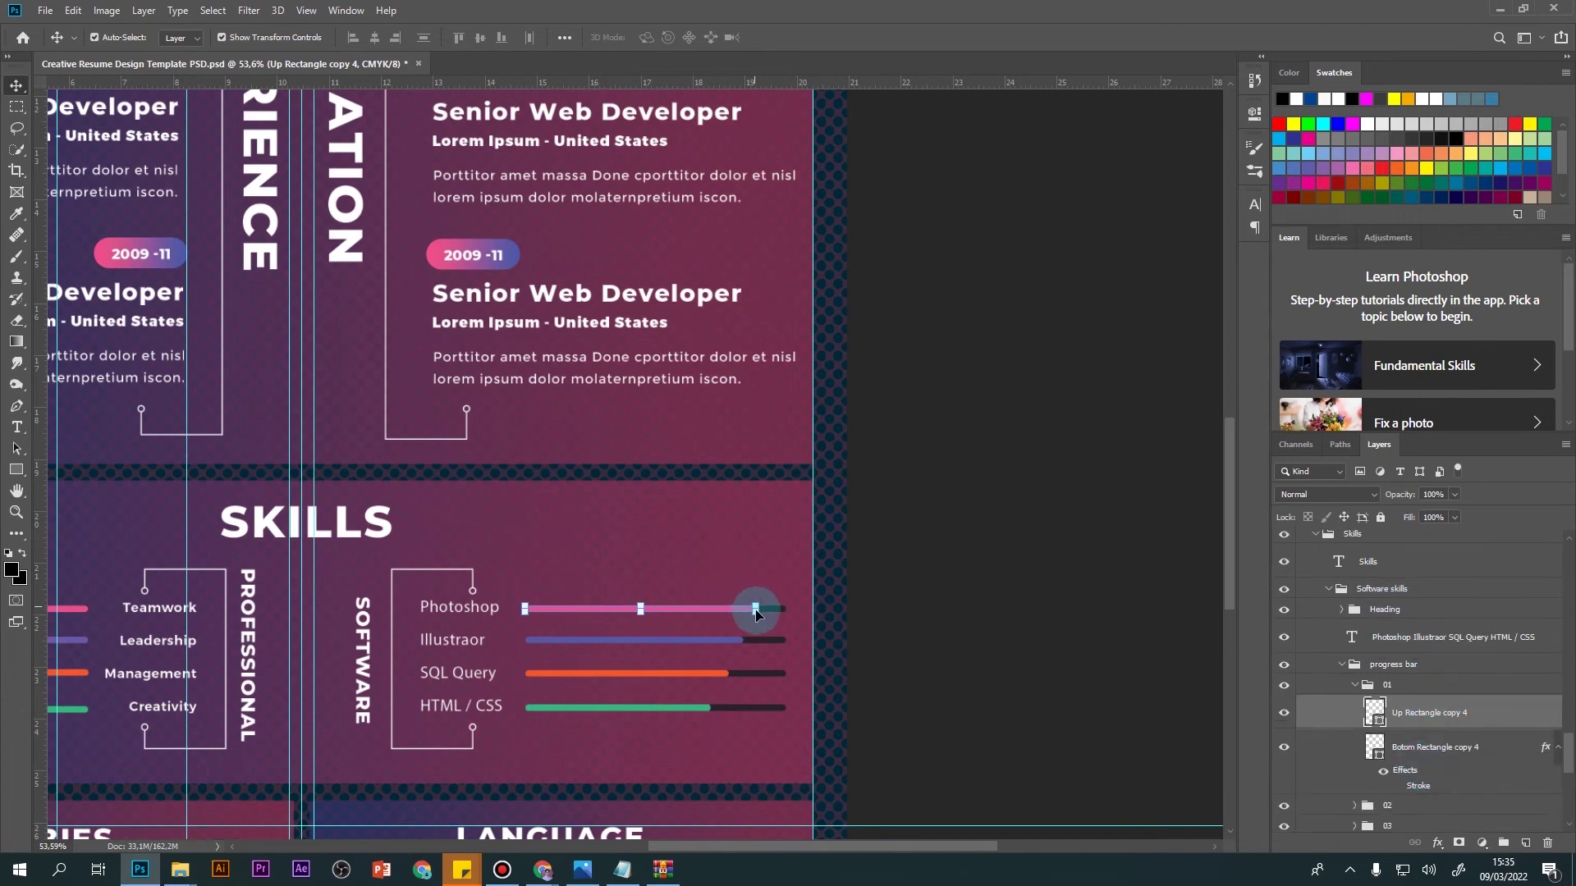
mouse_move(759, 608)
left_mouse_down()
mouse_move(773, 612)
mouse_move(760, 631)
mouse_move(704, 633)
mouse_move(772, 634)
left_mouse_up()
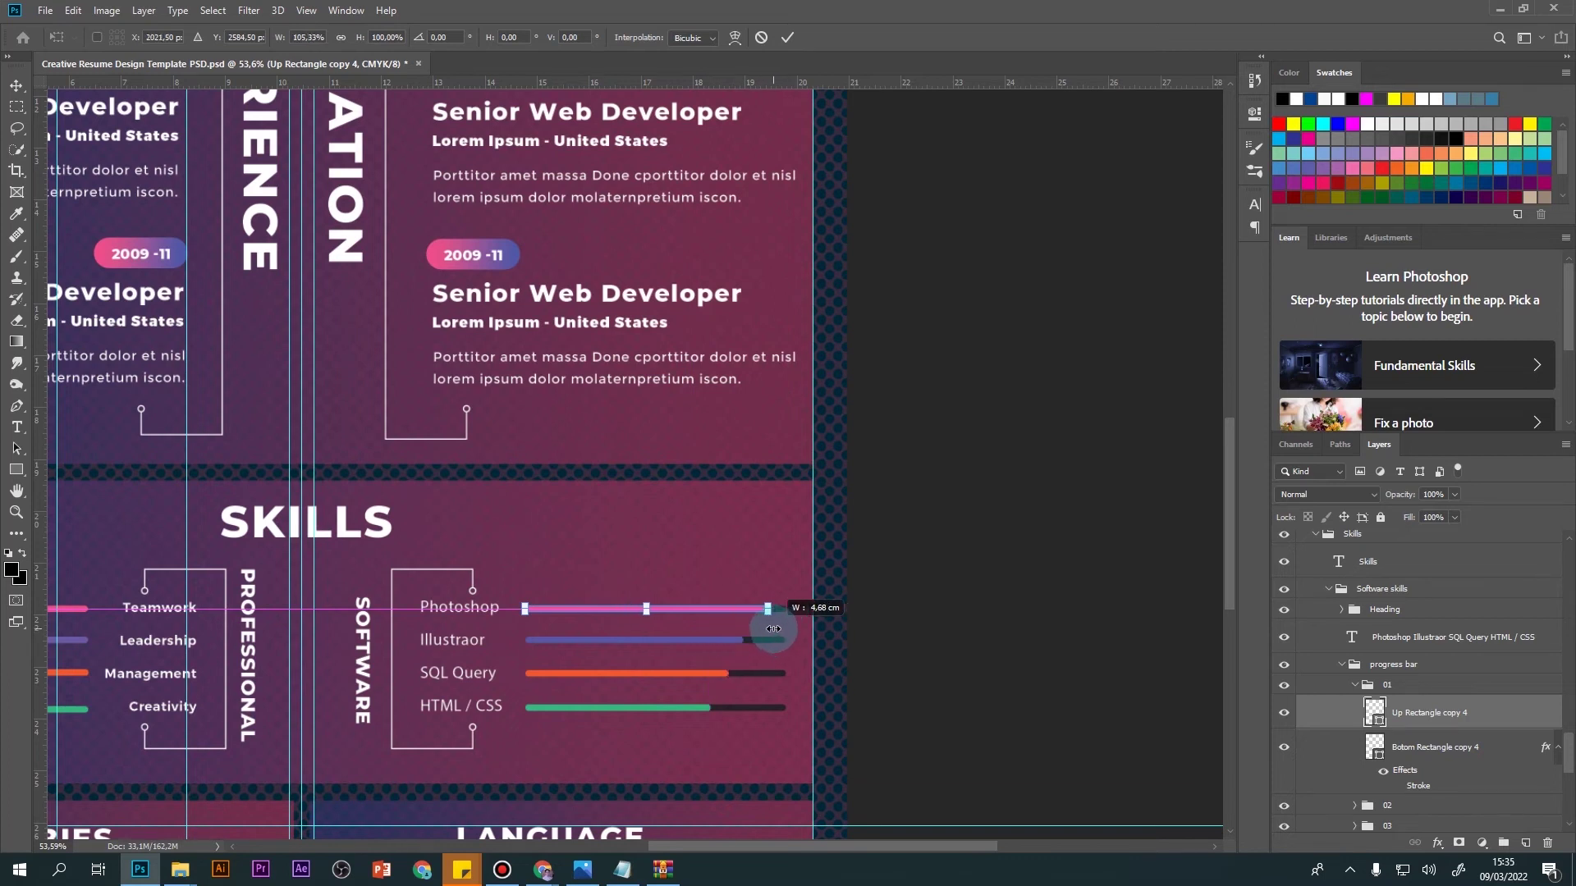
mouse_move(773, 630)
left_mouse_down()
mouse_move(659, 621)
mouse_move(737, 616)
left_mouse_up()
key("Return")
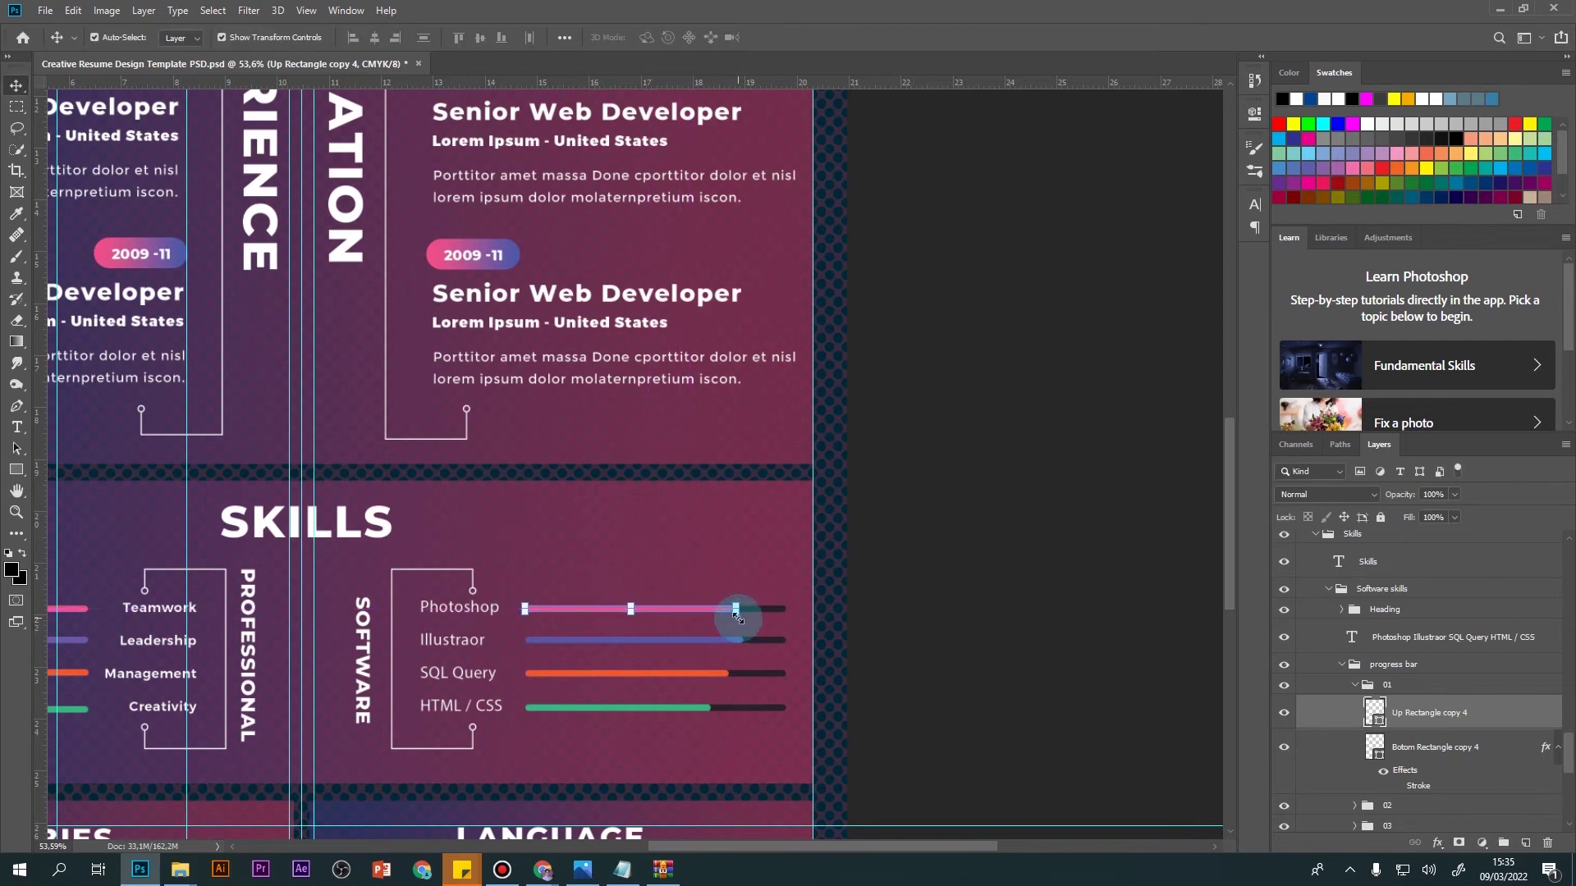
Step: Correct 'Illustraor' to 'Illustrator' in the software skills list
left_click(705, 640)
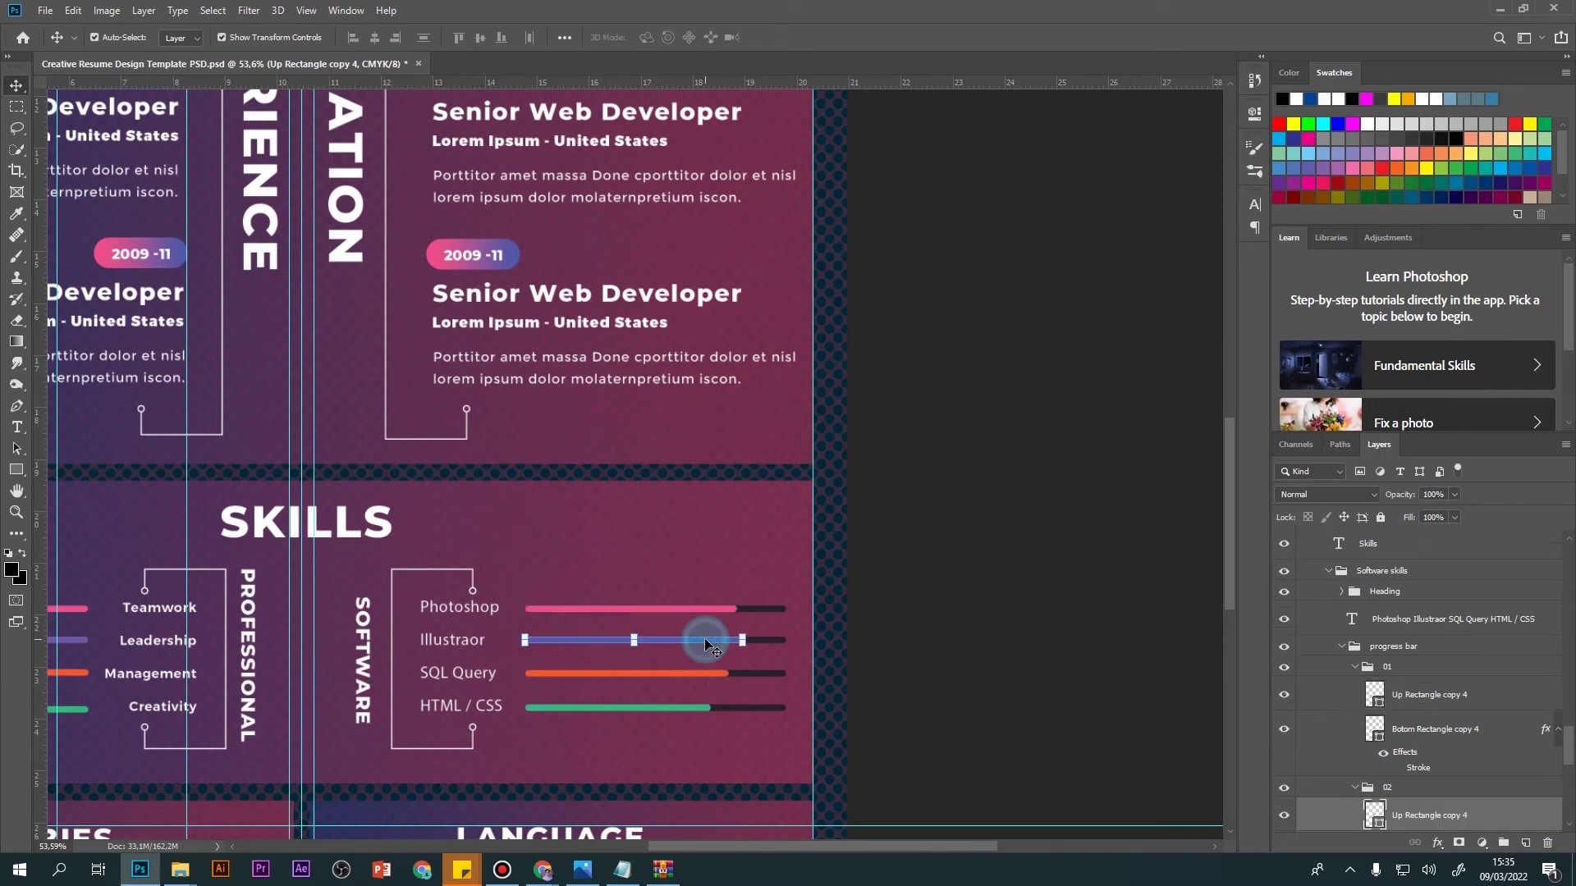
scroll(575, 681, "down", 1)
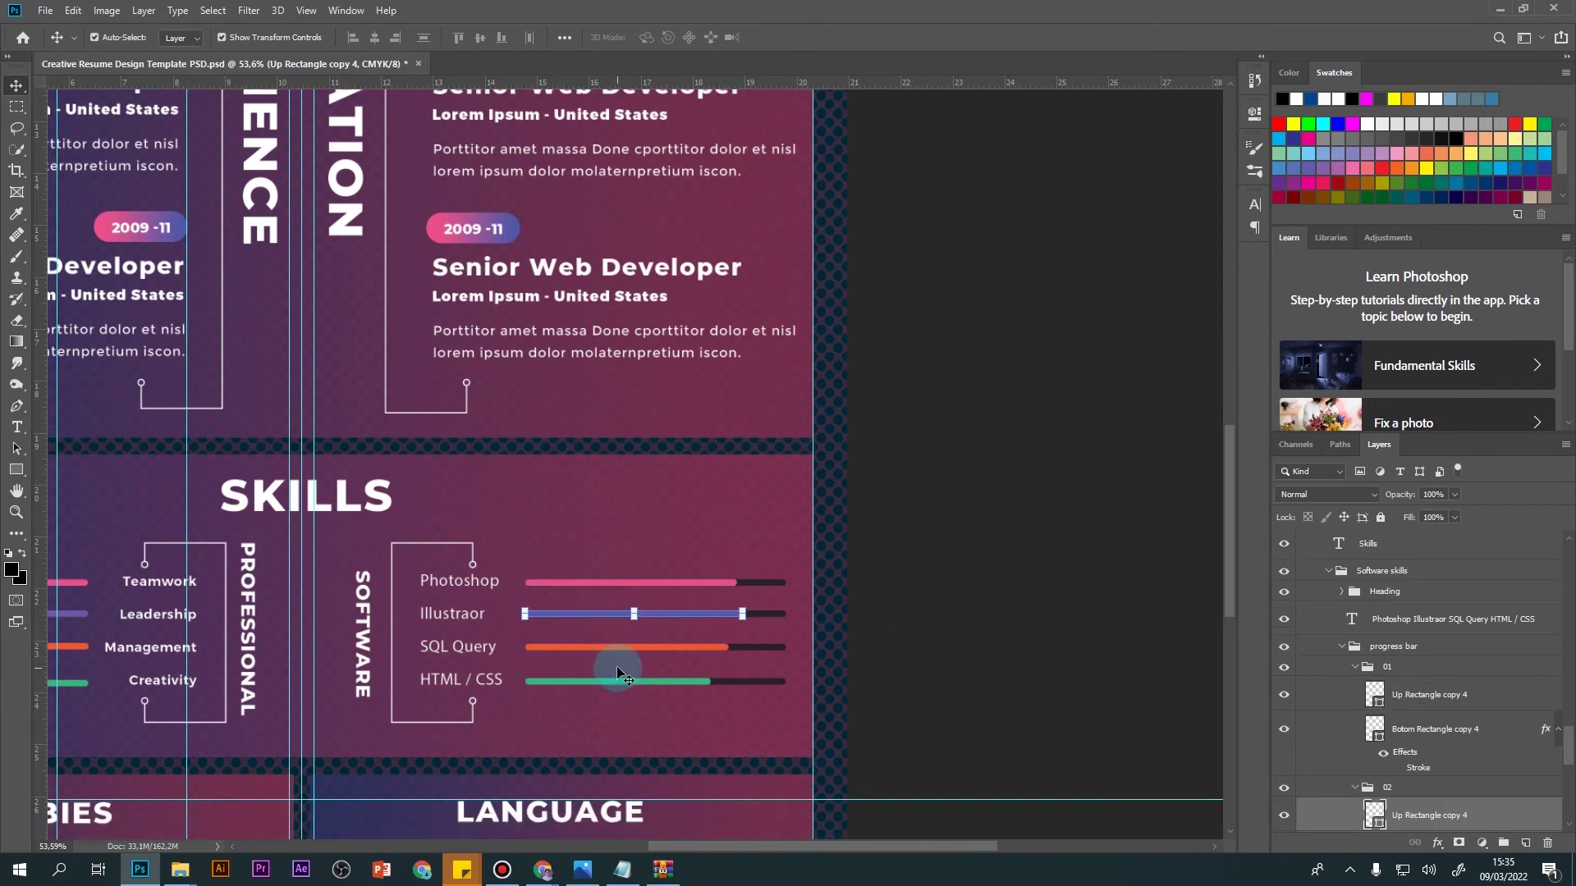
key("t")
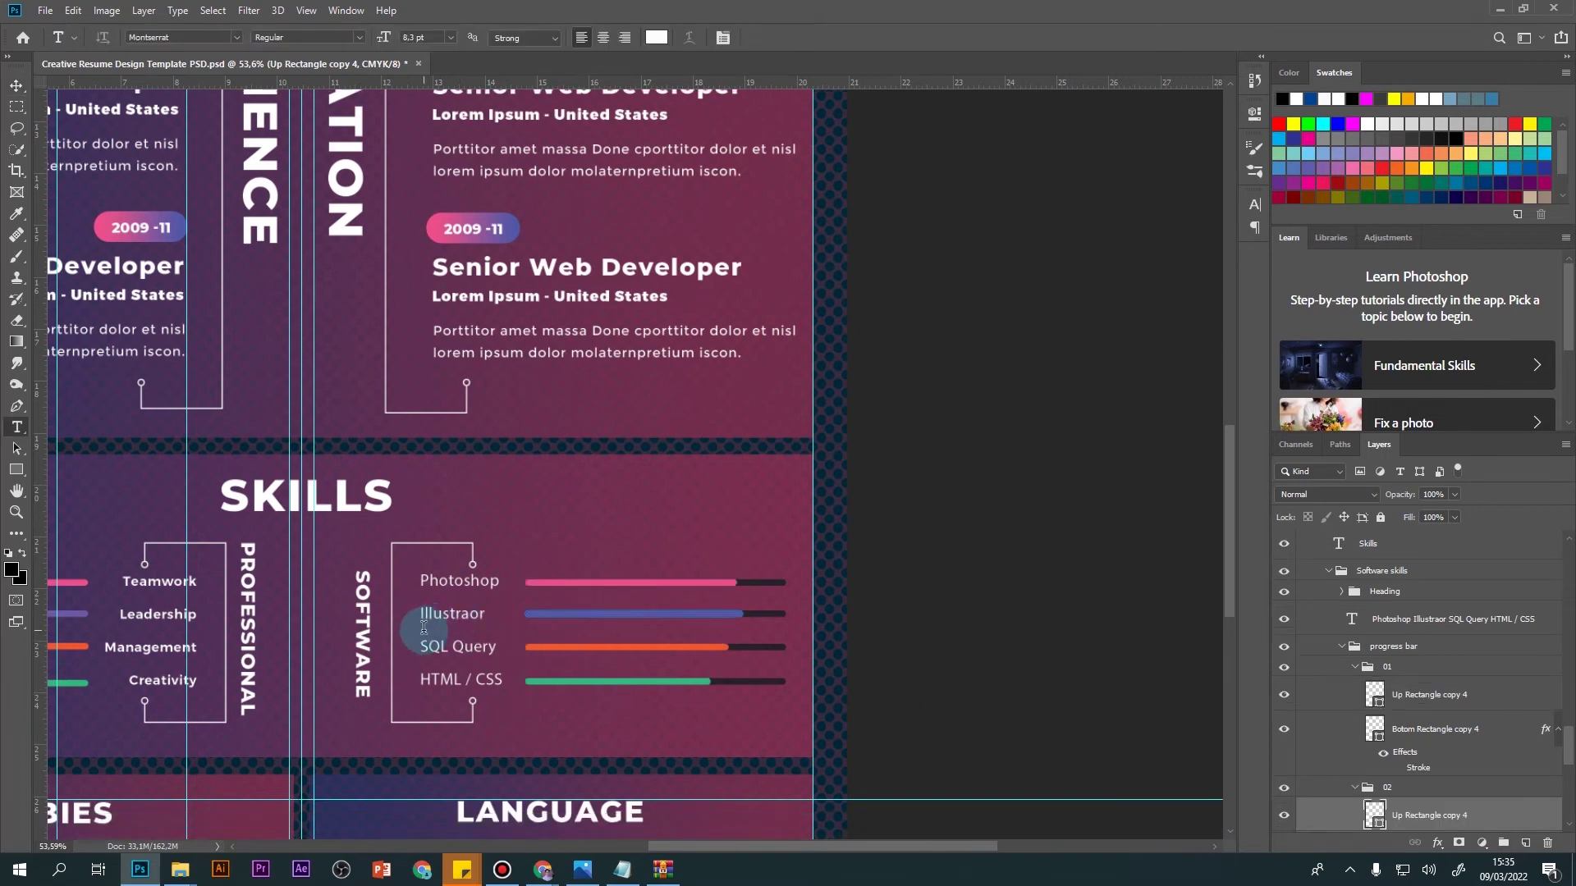
left_click(471, 614)
type("t")
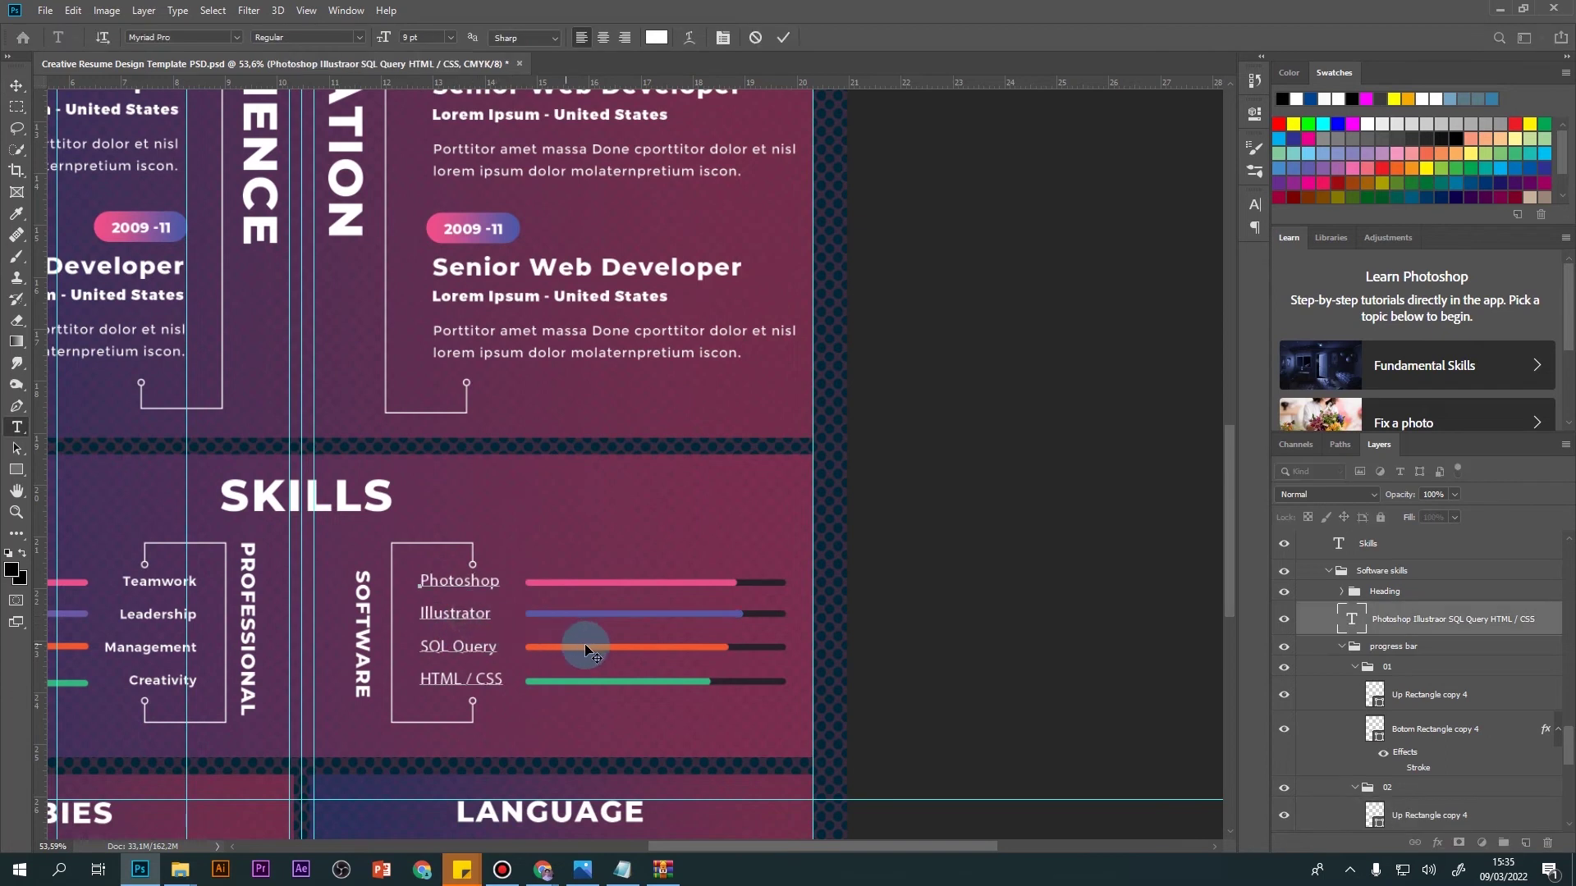
left_click(1442, 673)
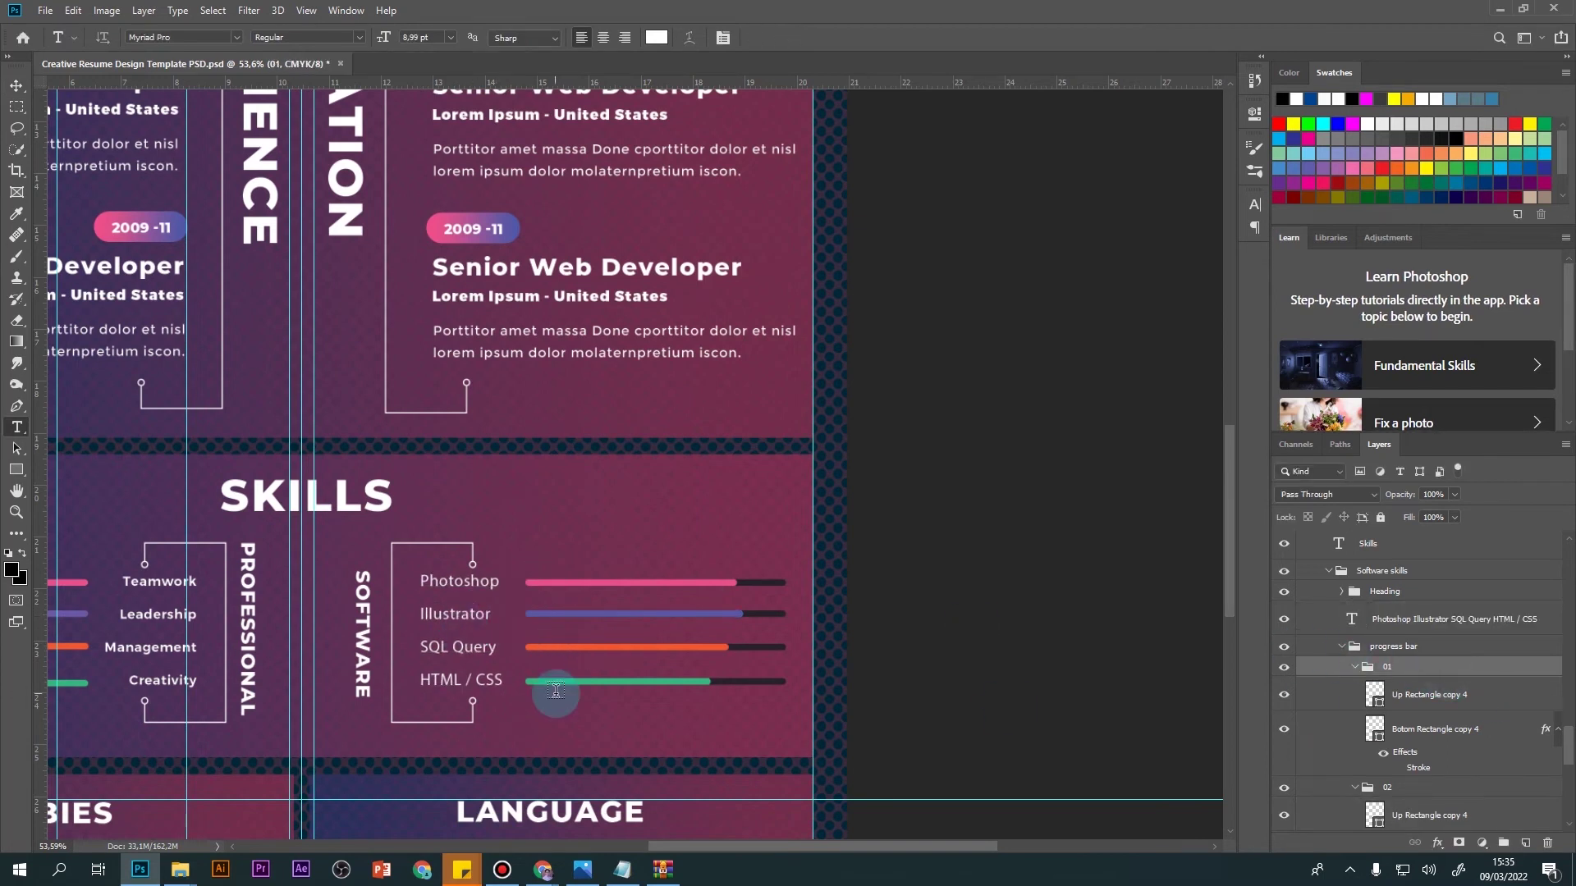
scroll(564, 681, "down", 1)
scroll(566, 664, "down", 1)
Step: Fit the whole resume page in view and hide the guides via View > Show > Guides
key("ctrl+0")
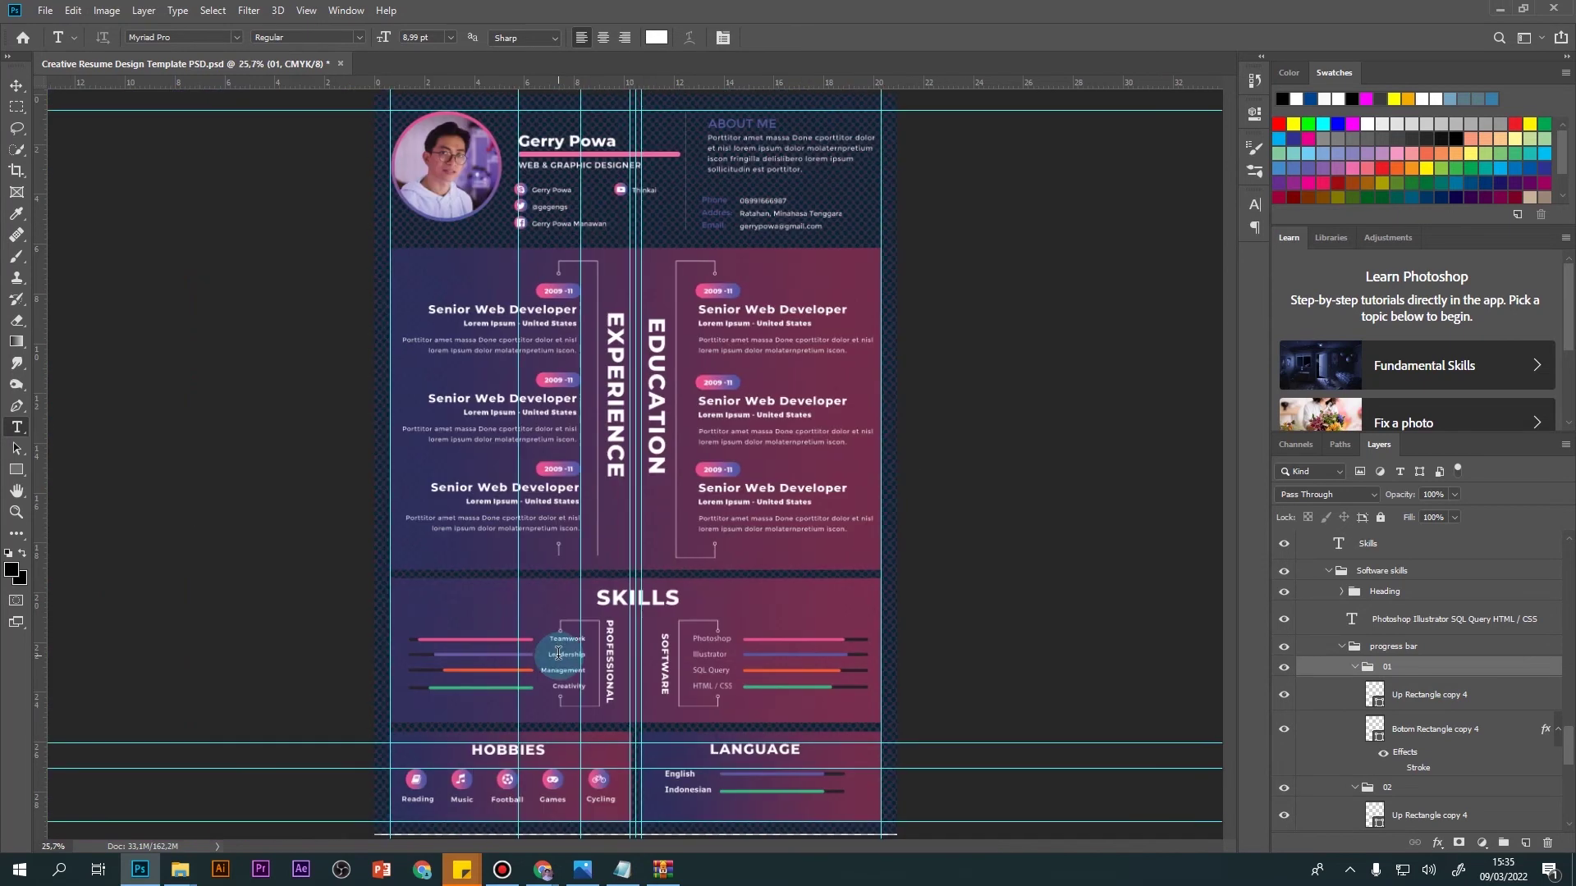
left_click(308, 10)
left_click(387, 307)
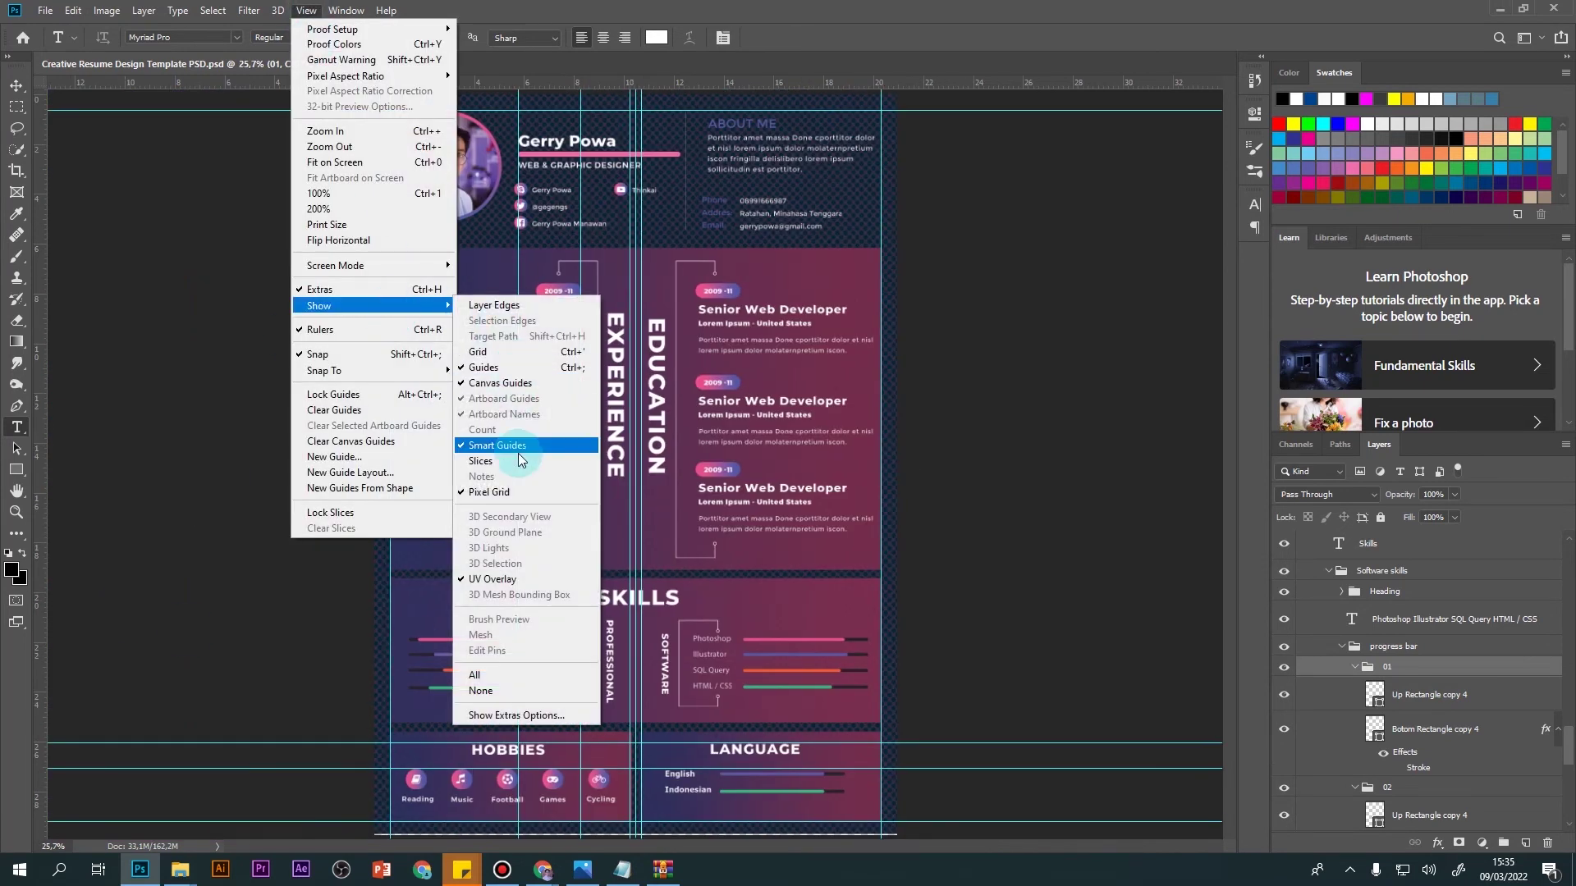
left_click(518, 366)
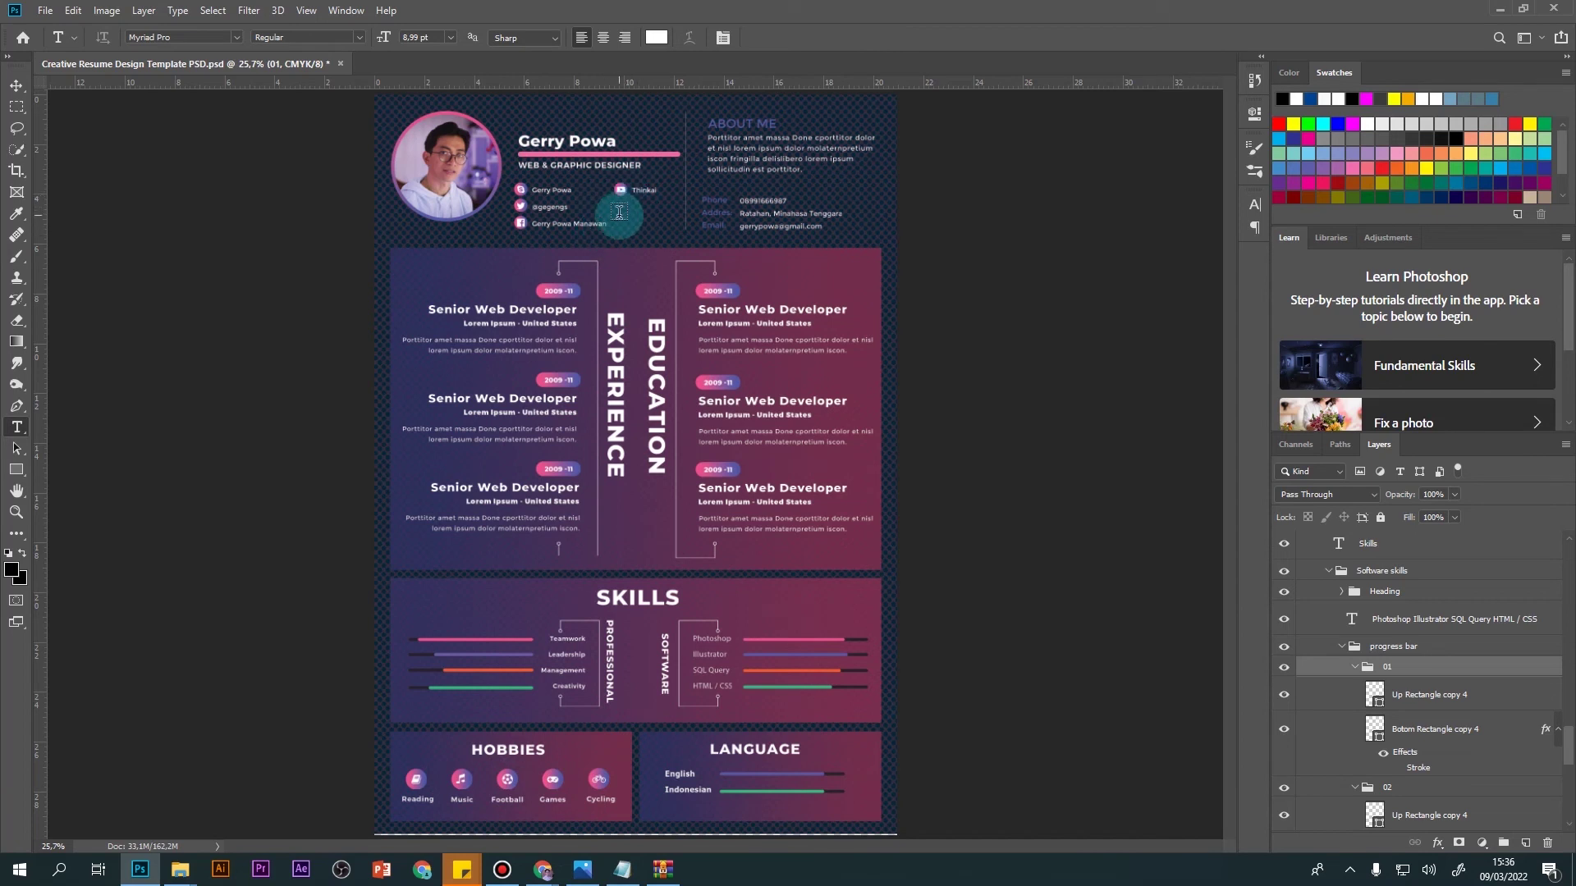
Step: Select the profile photo layer with the Move tool, then bring up the Downloads File Explorer window
left_click(17, 86)
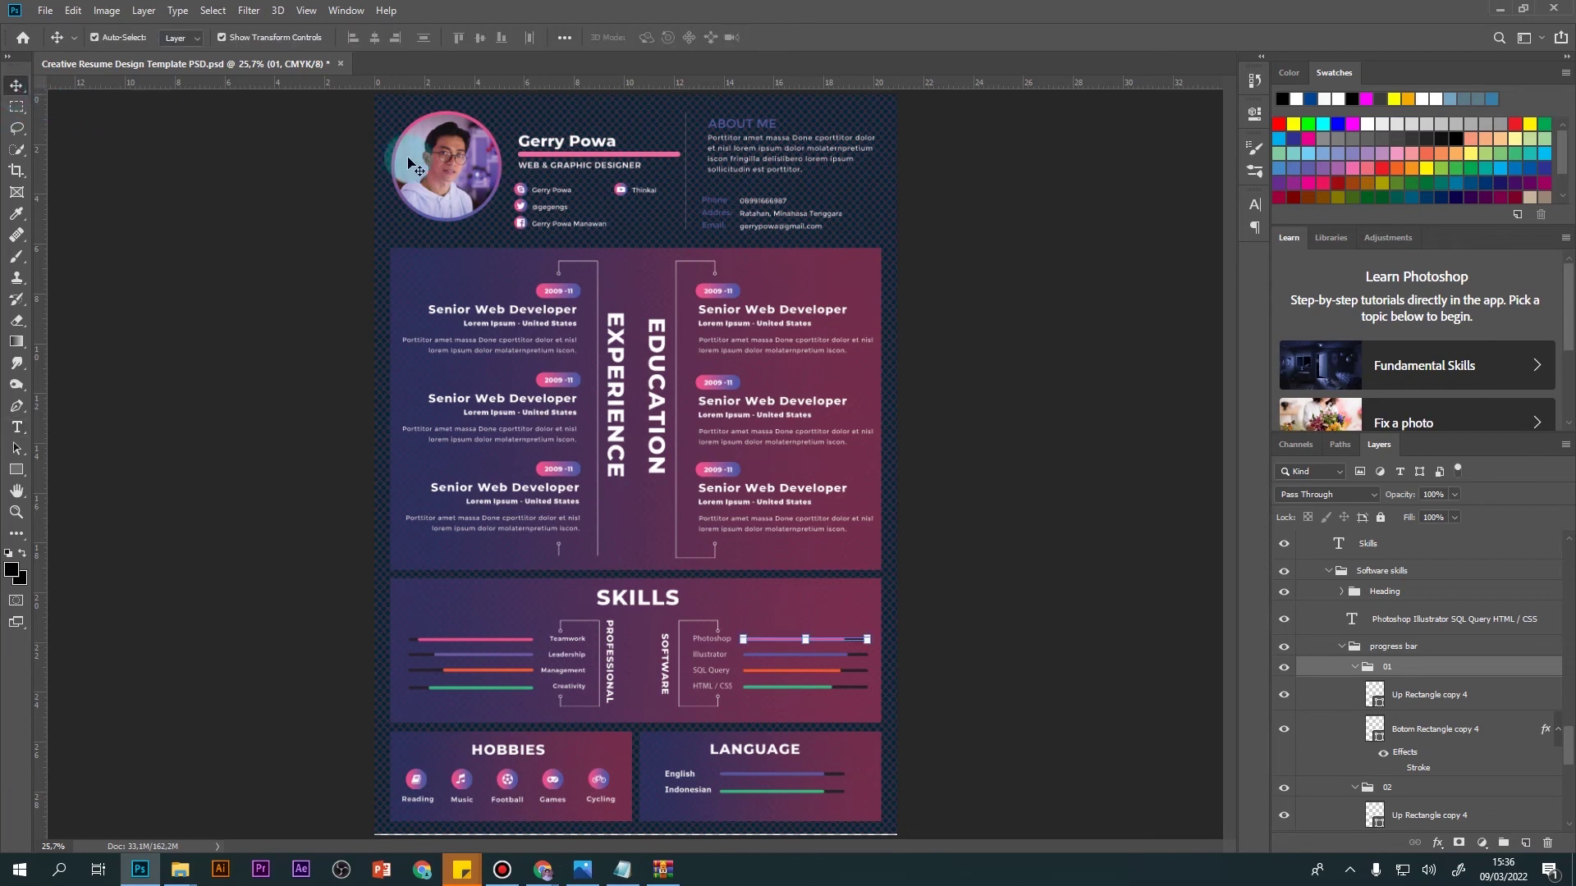
left_click(453, 175)
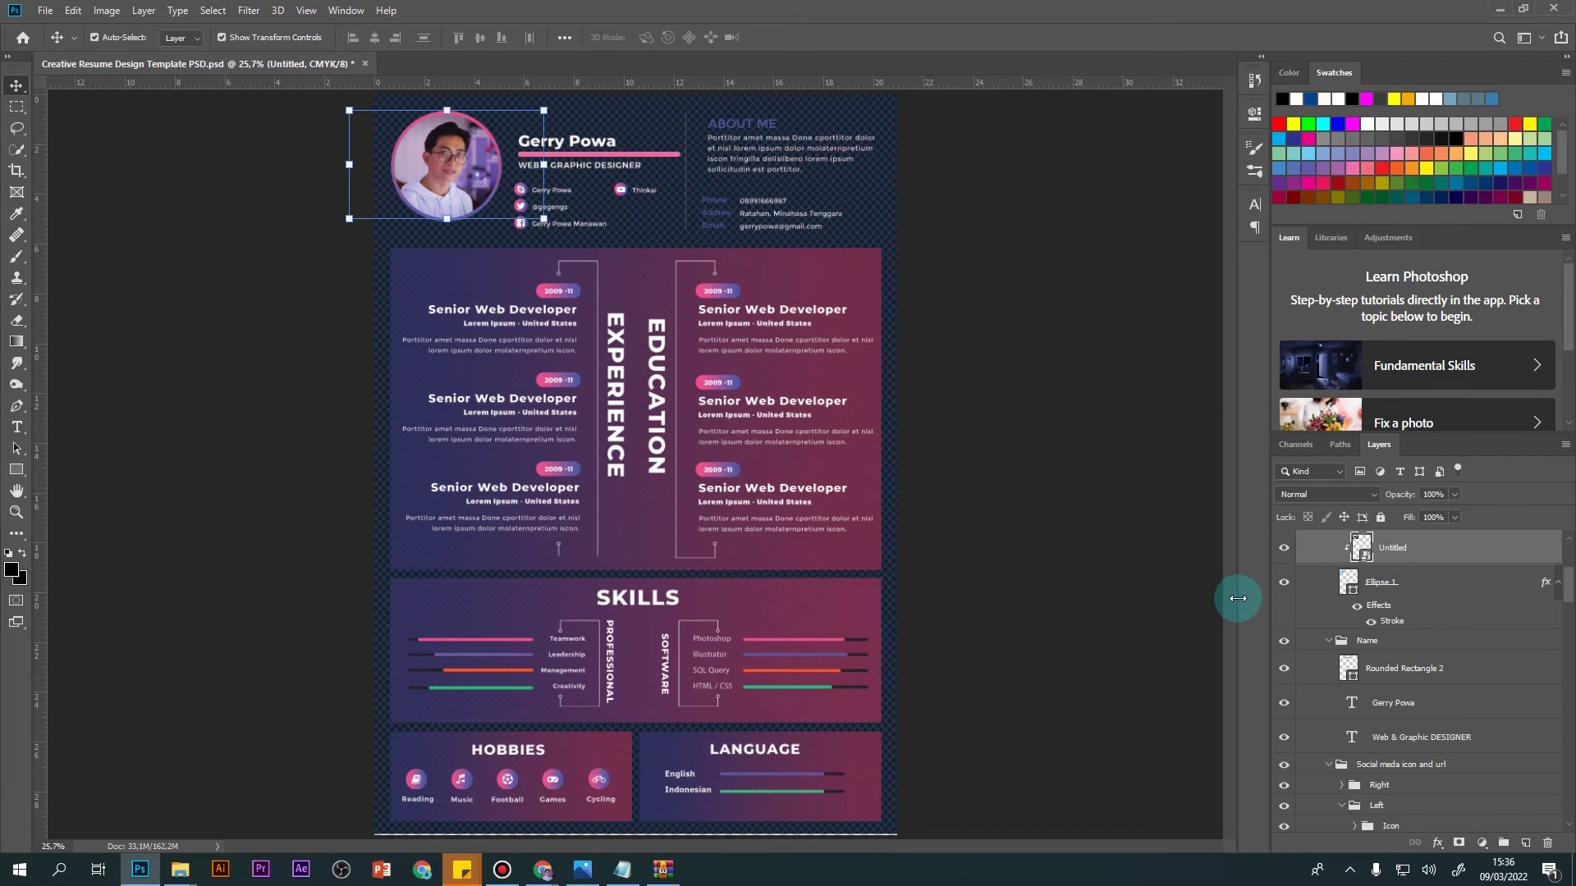
scroll(1406, 603, "up", 1)
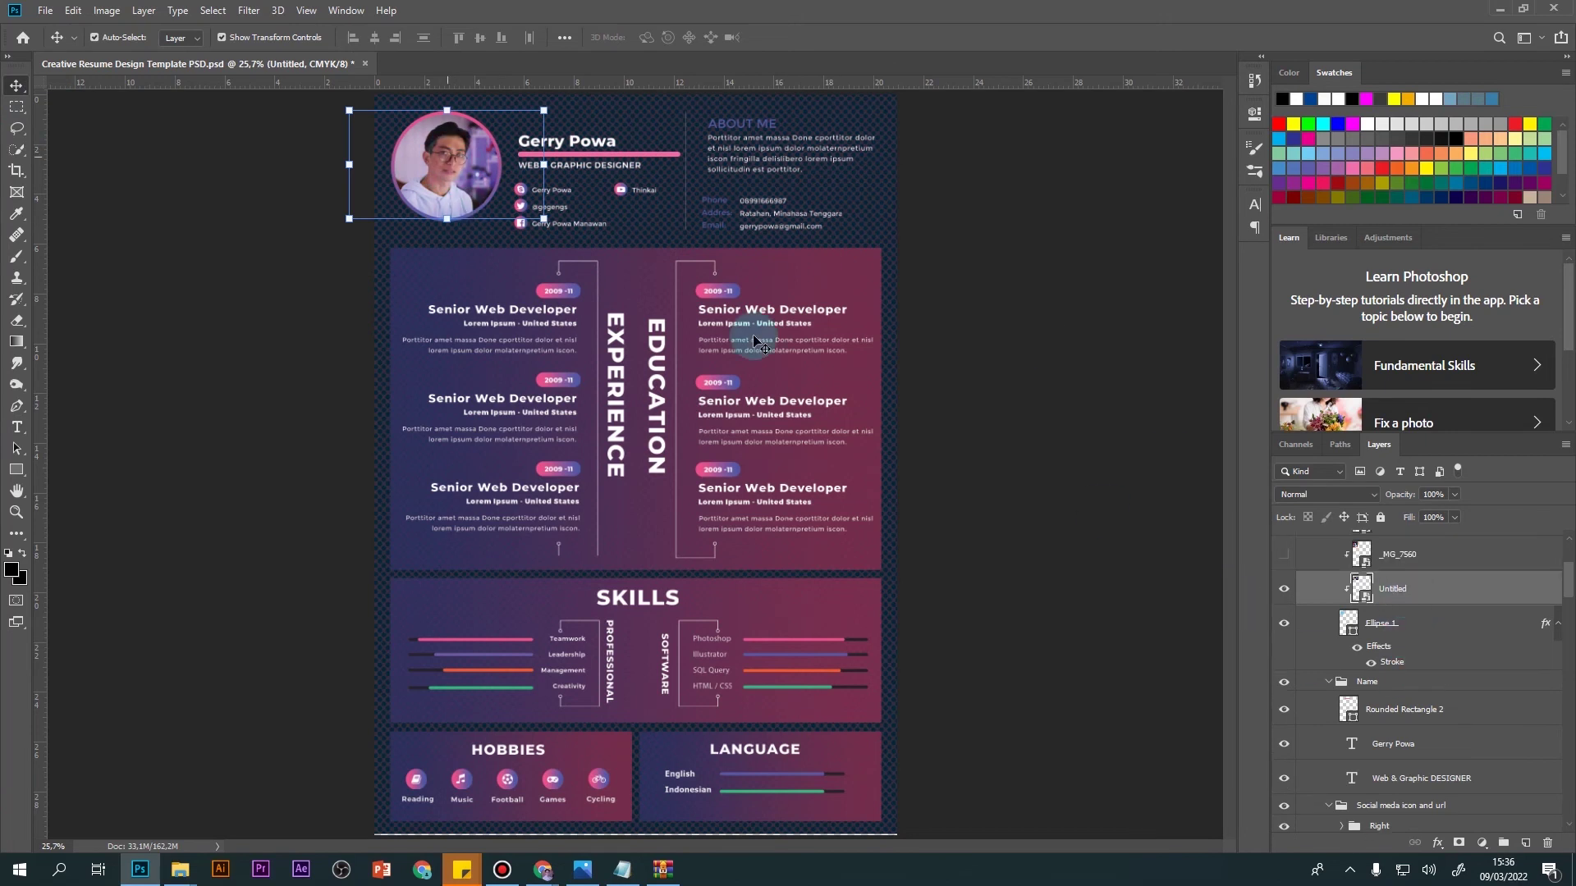
scroll(1444, 604, "up", 1)
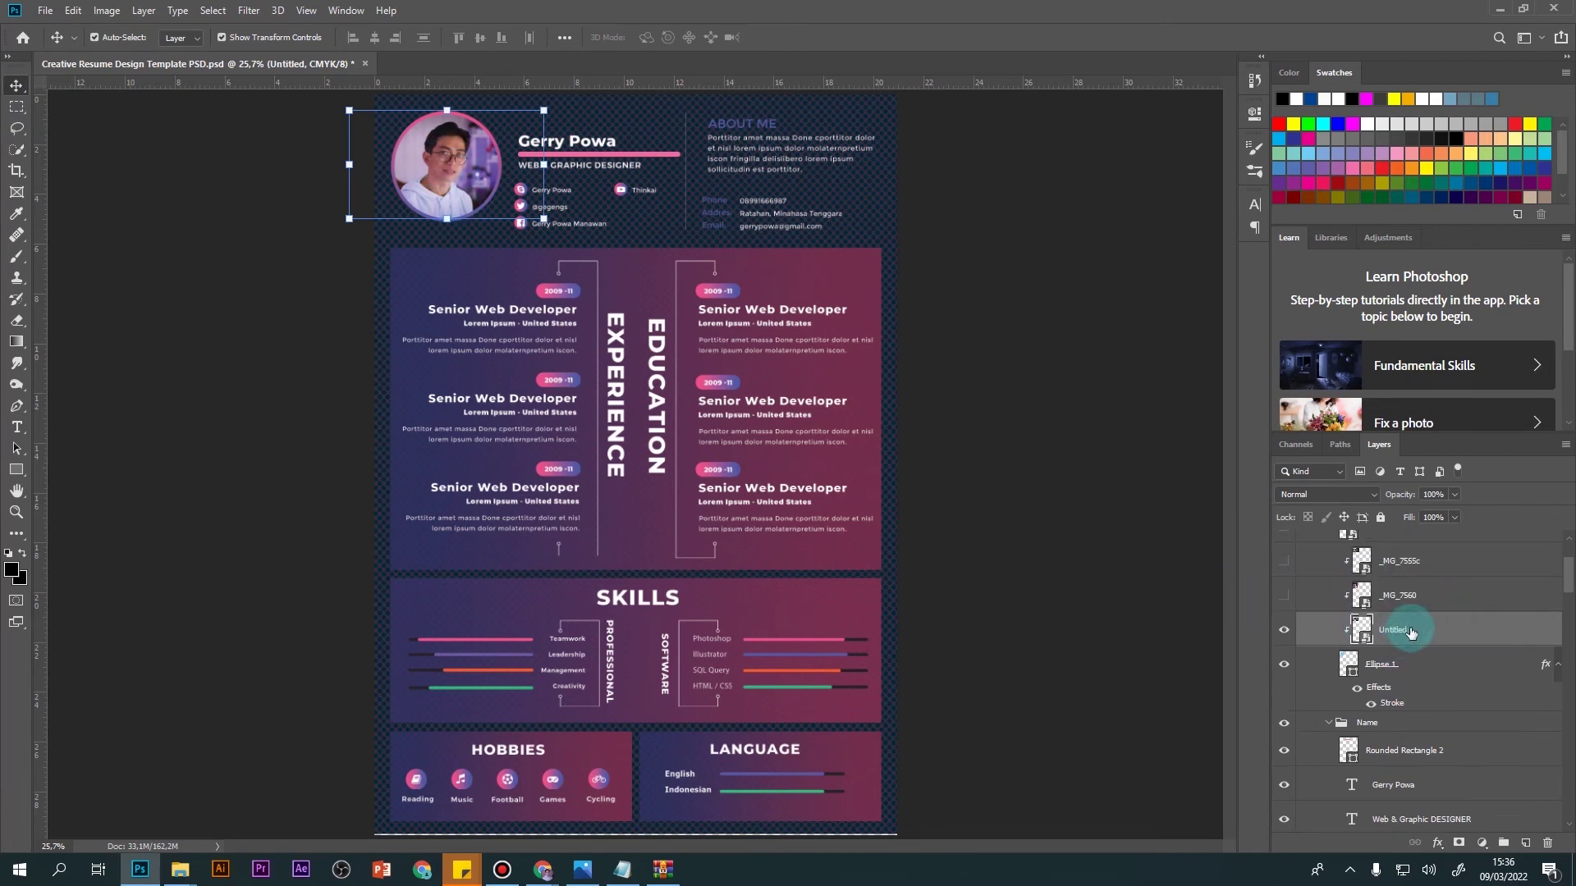
mouse_move(180, 869)
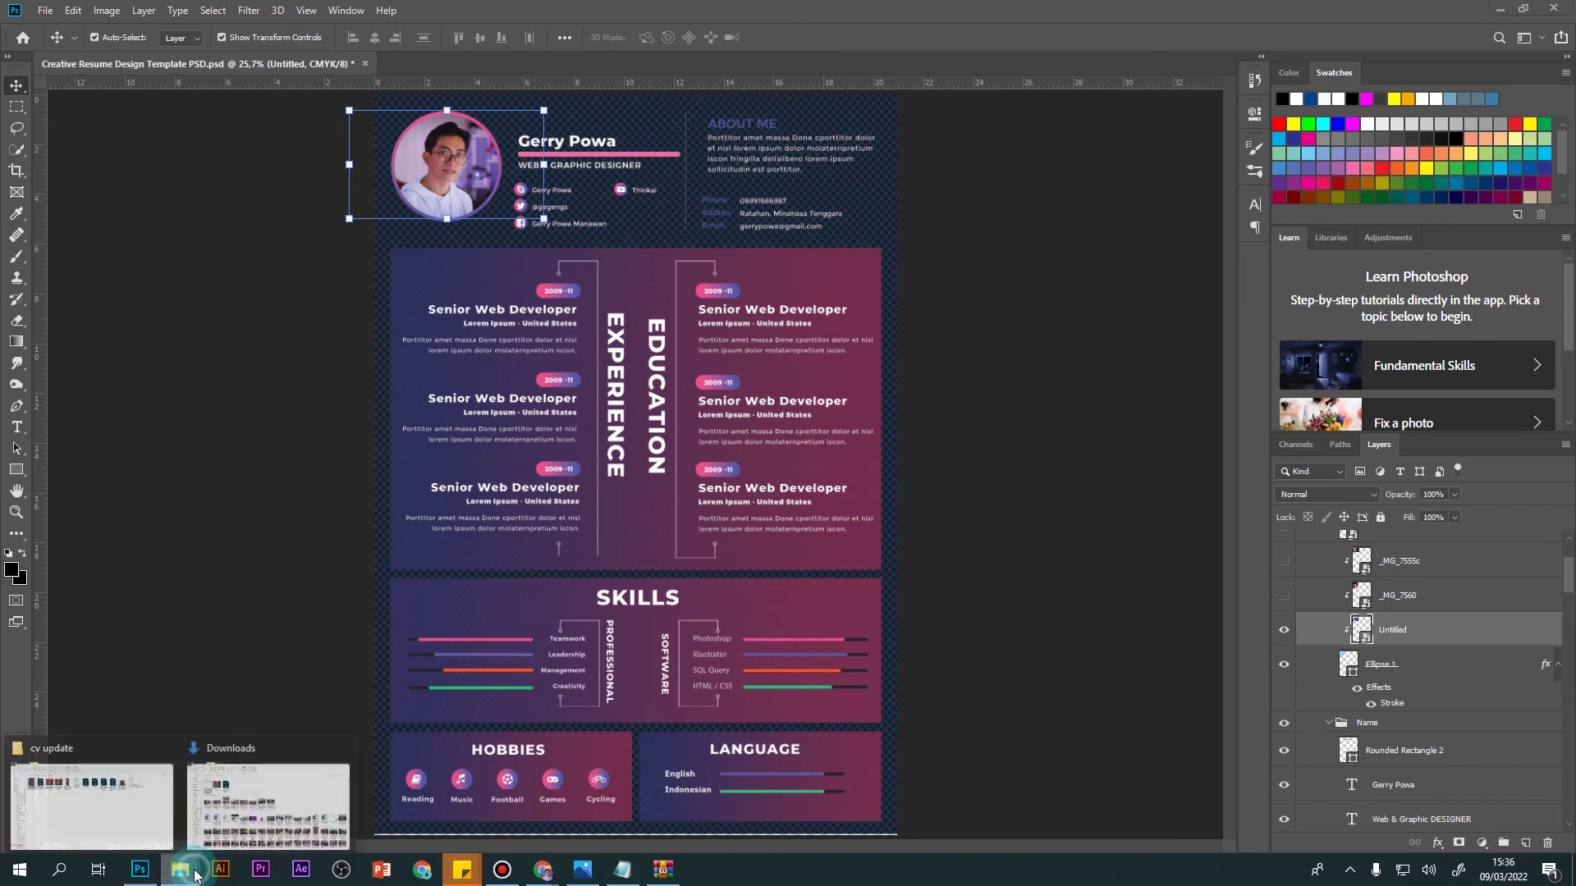
left_click(253, 830)
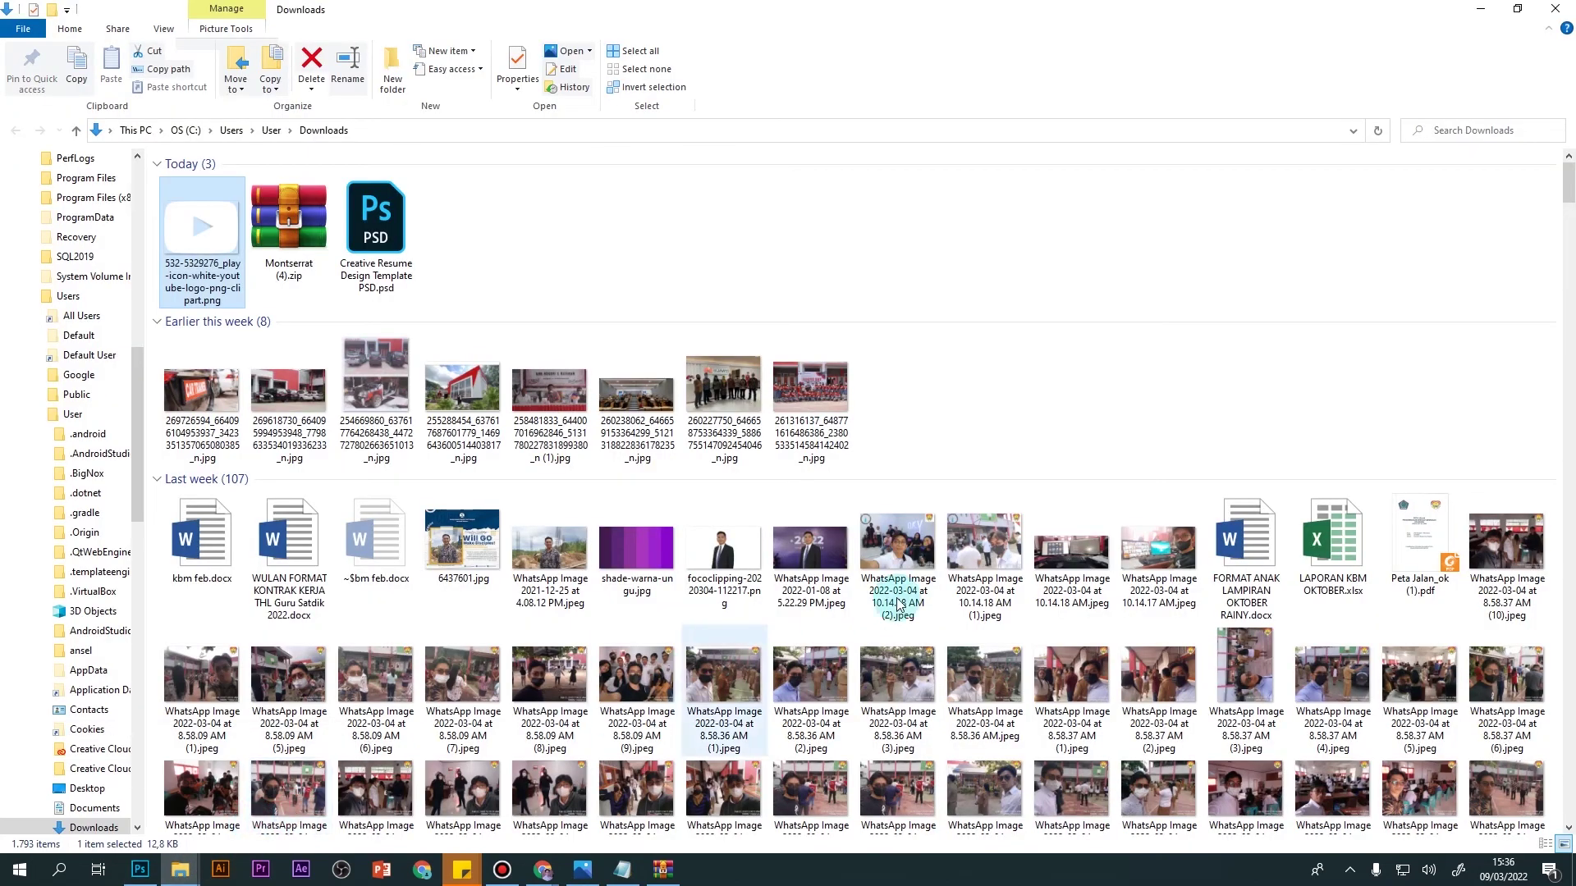
Step: Collapse the C: drive and browse to the DATA (D:) drive's root listing
left_click(956, 581)
scroll(956, 581, "down", 5)
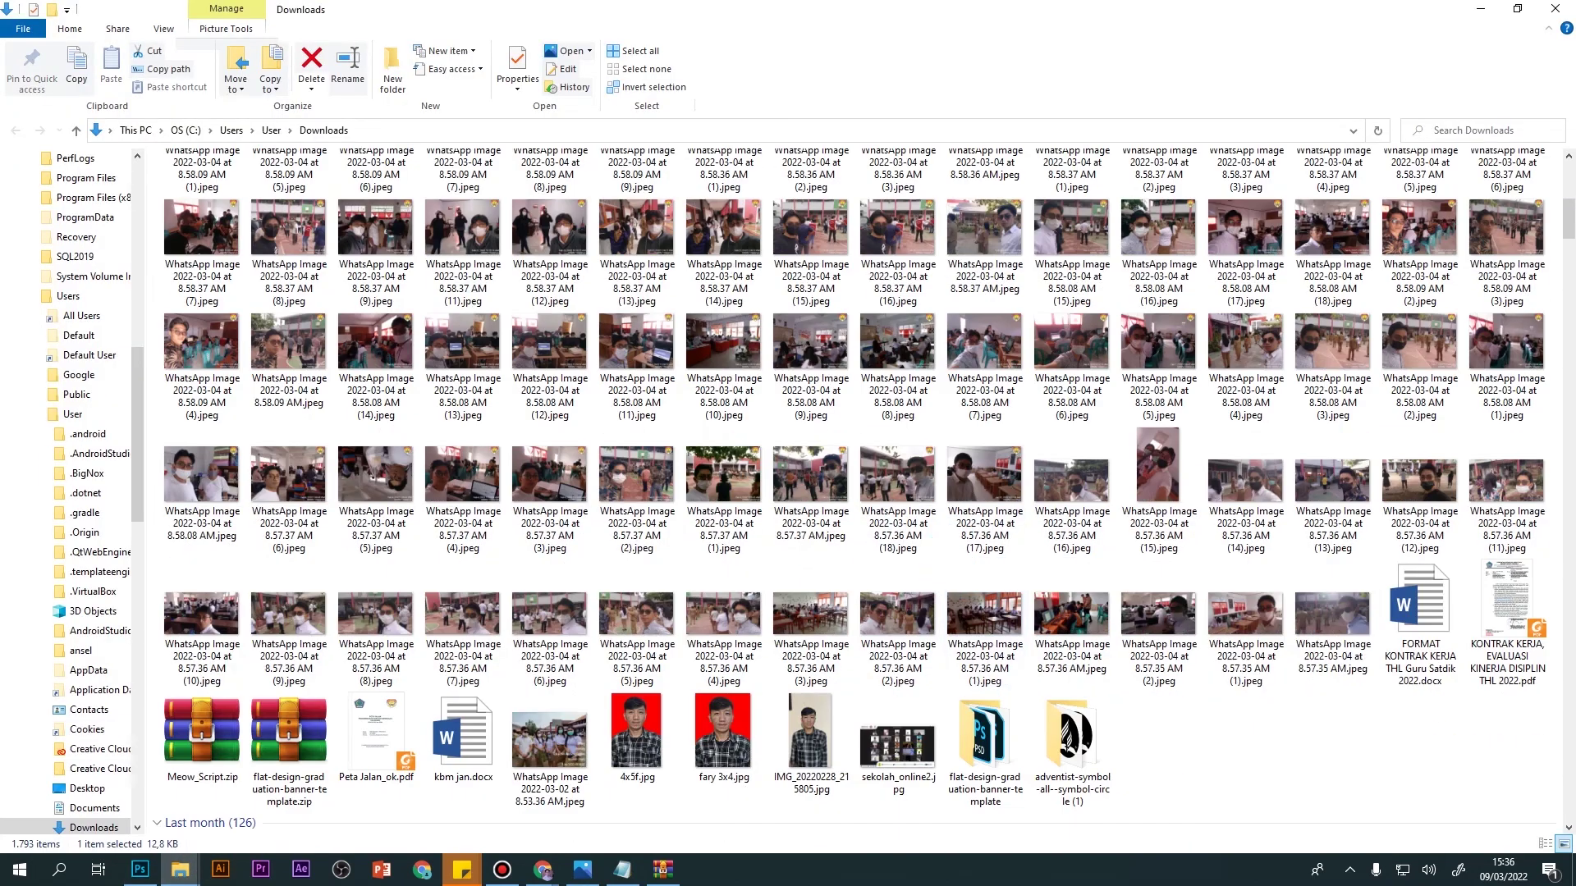
scroll(69, 370, "up", 5)
scroll(68, 351, "up", 2)
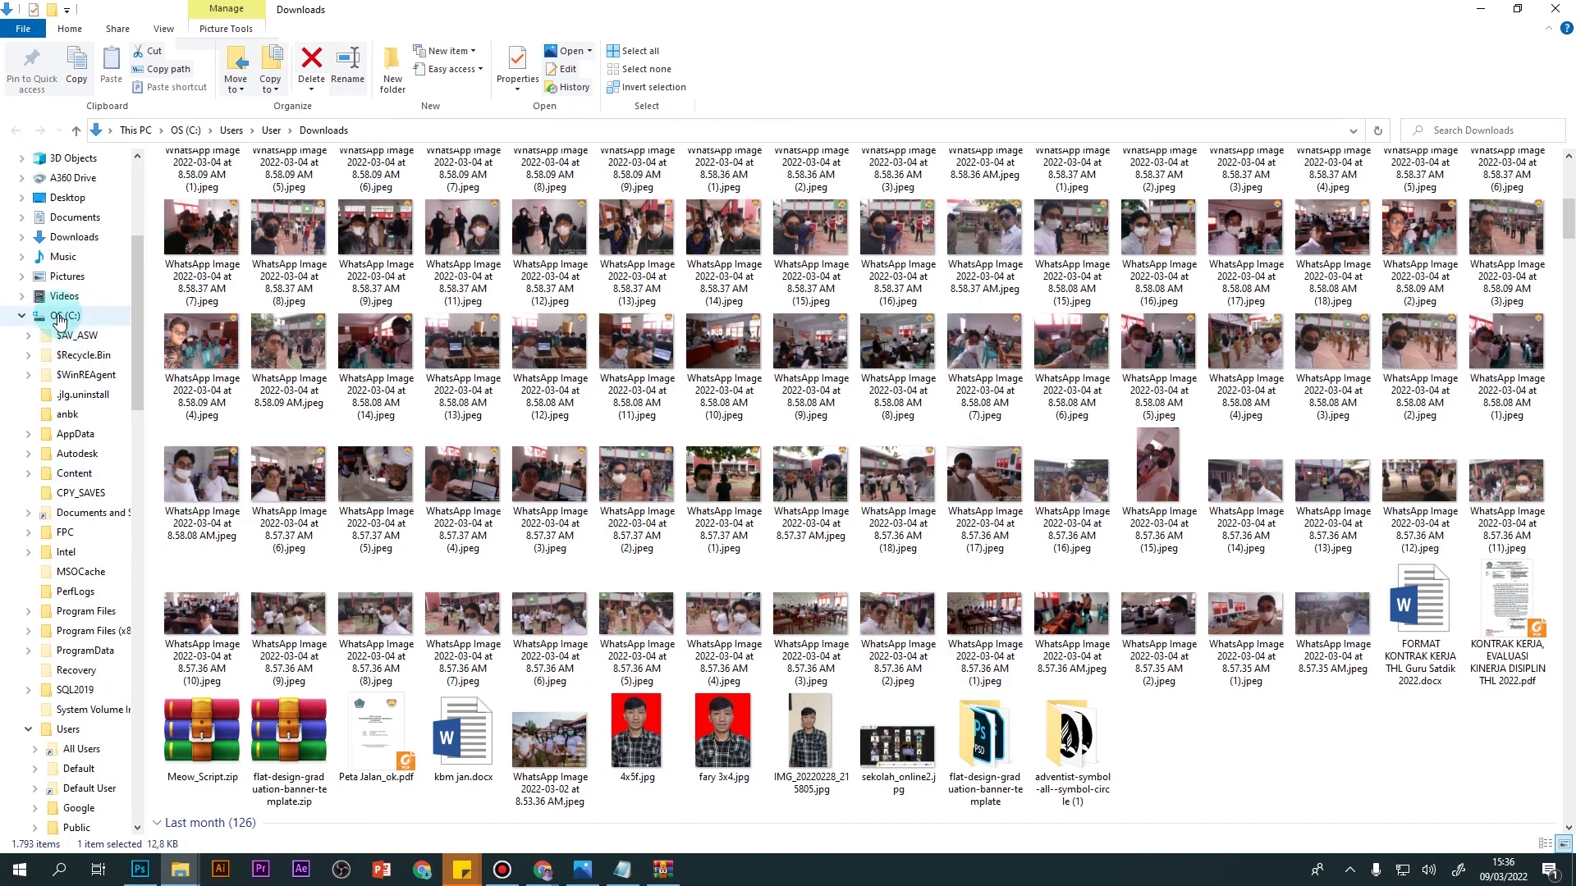
left_click(21, 315)
left_click(85, 336)
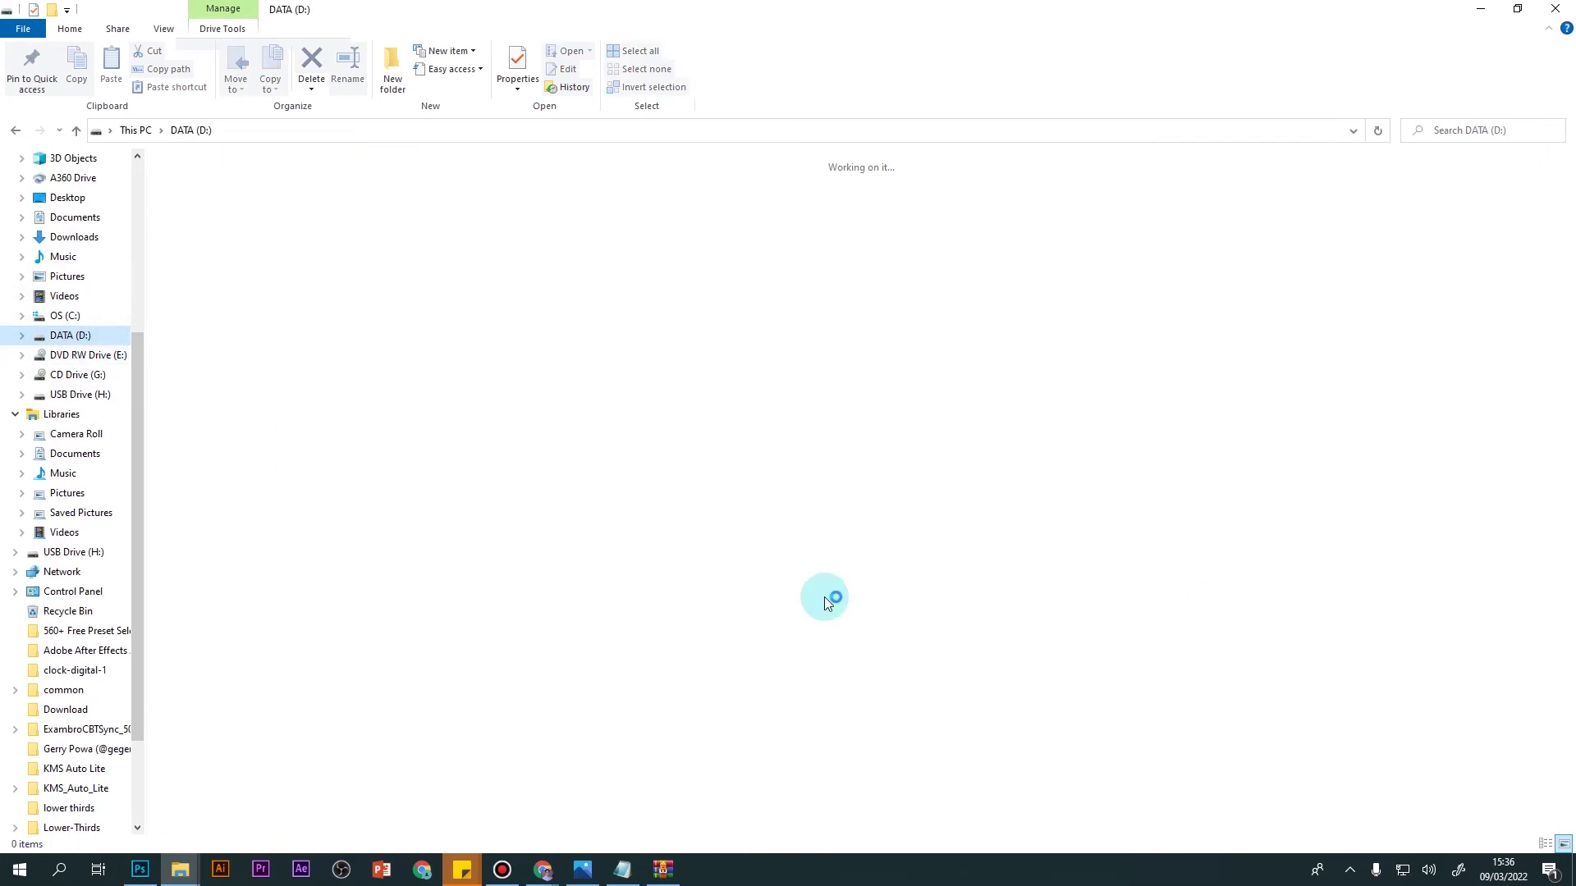
scroll(985, 656, "down", 10)
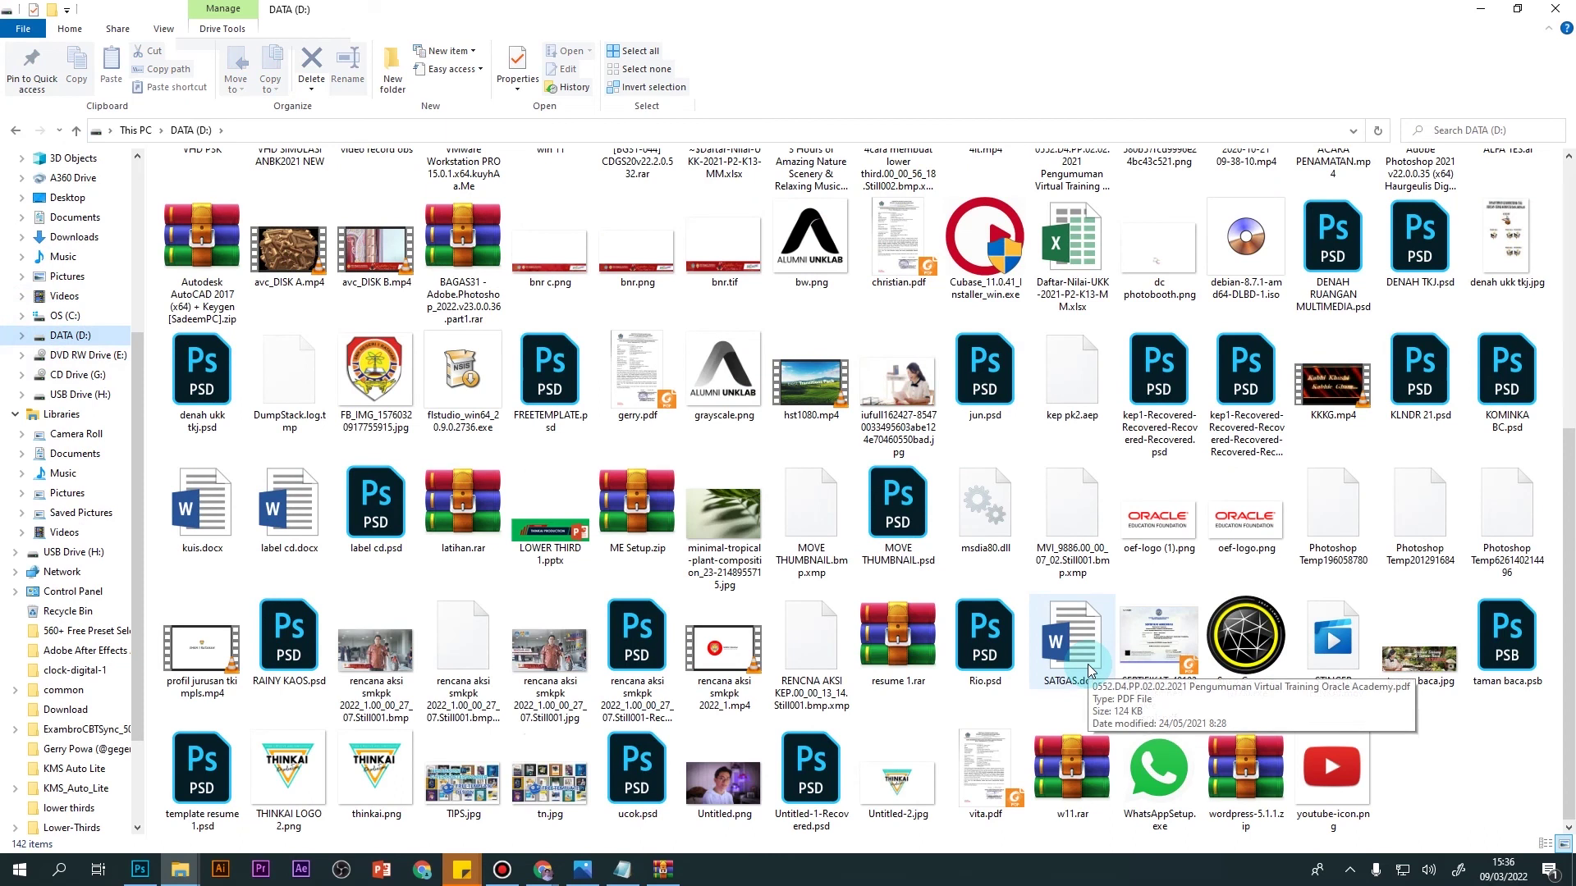
left_click(723, 780)
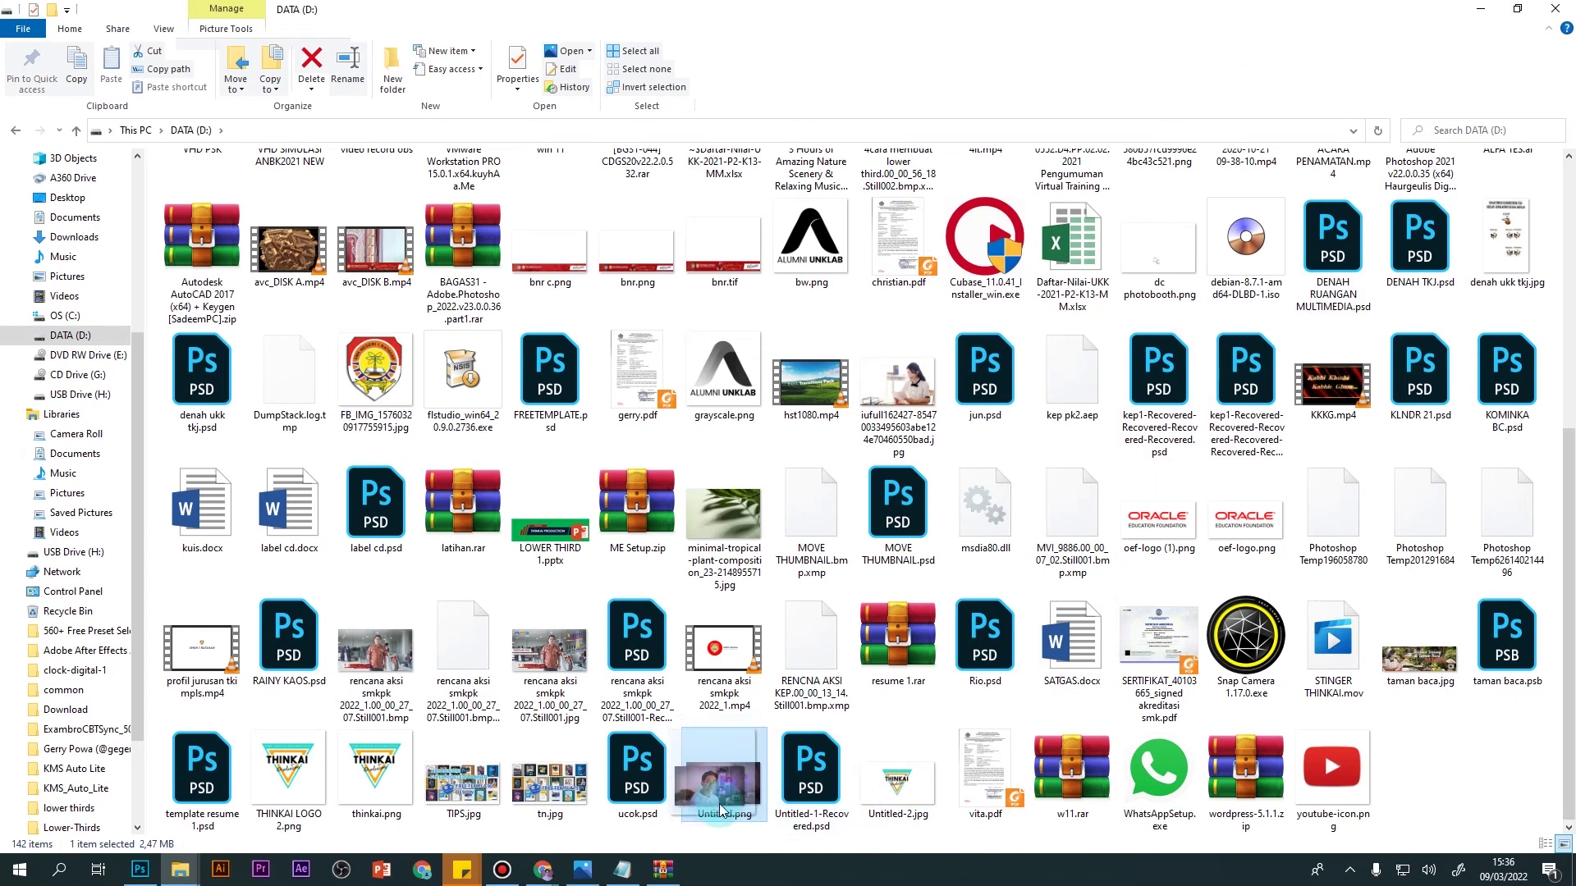
Step: Open the personal data folder on DATA (D:) and drag SS.png toward Photoshop
scroll(888, 531, "up", 5)
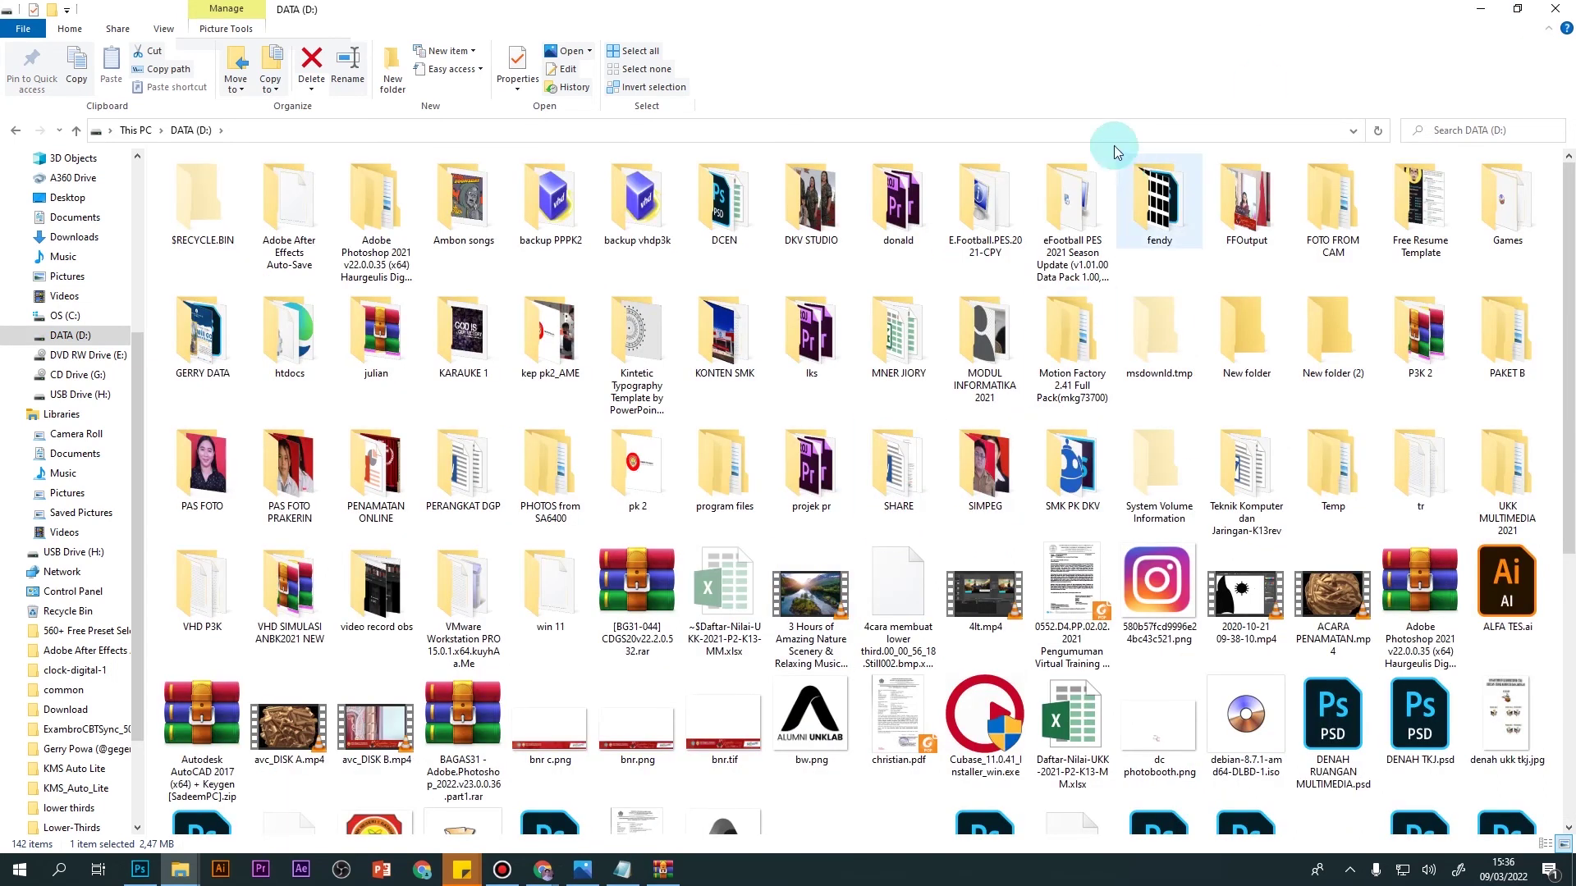
type("gerry")
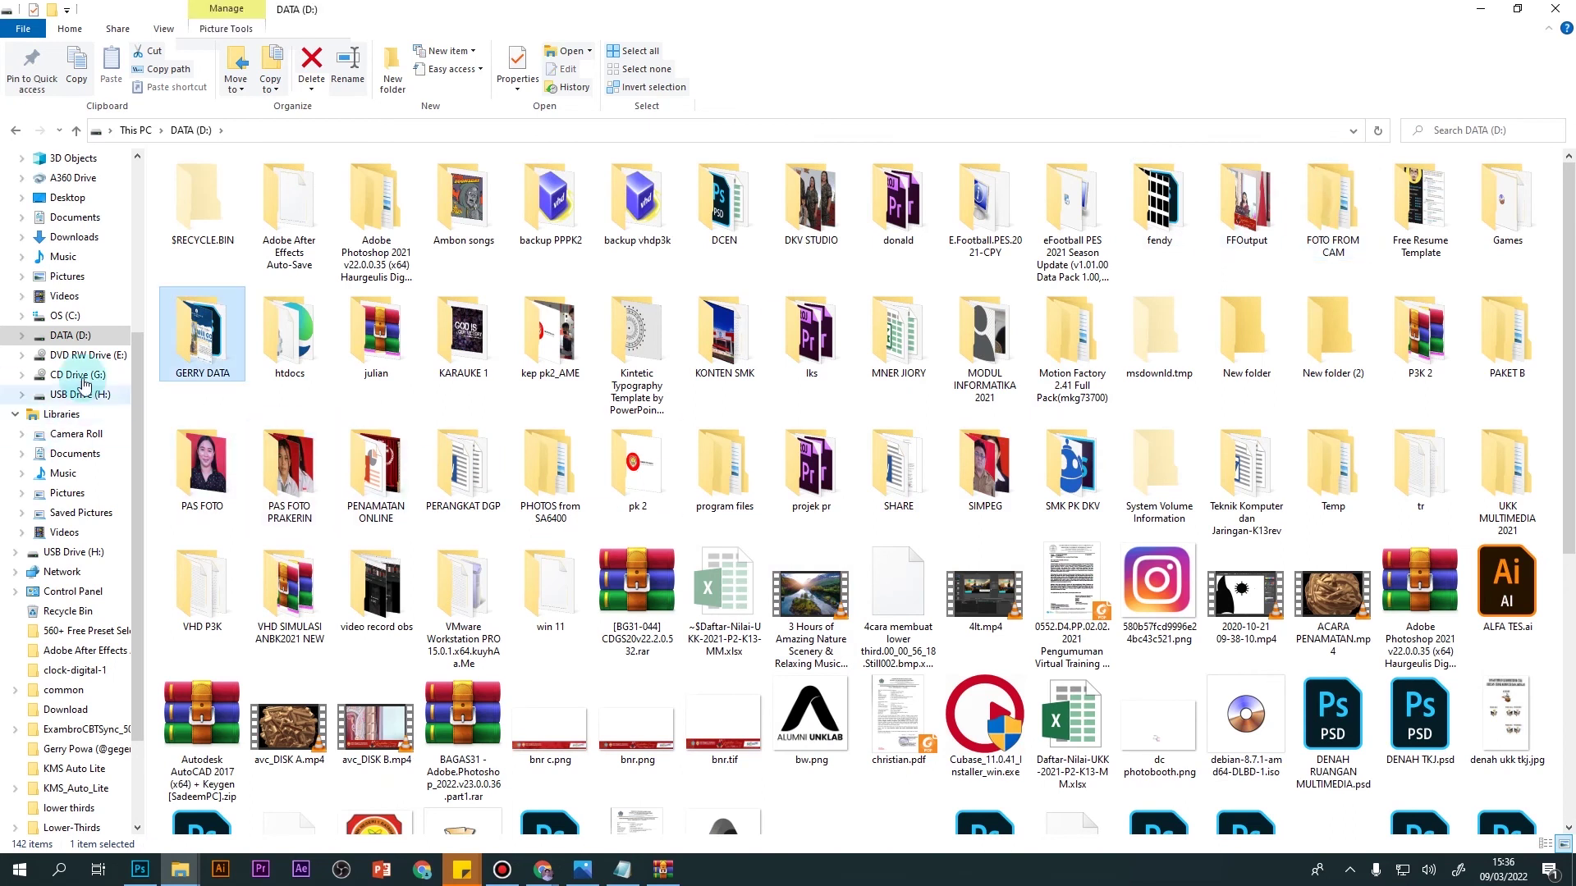
double_click(177, 358)
scroll(686, 499, "down", 2)
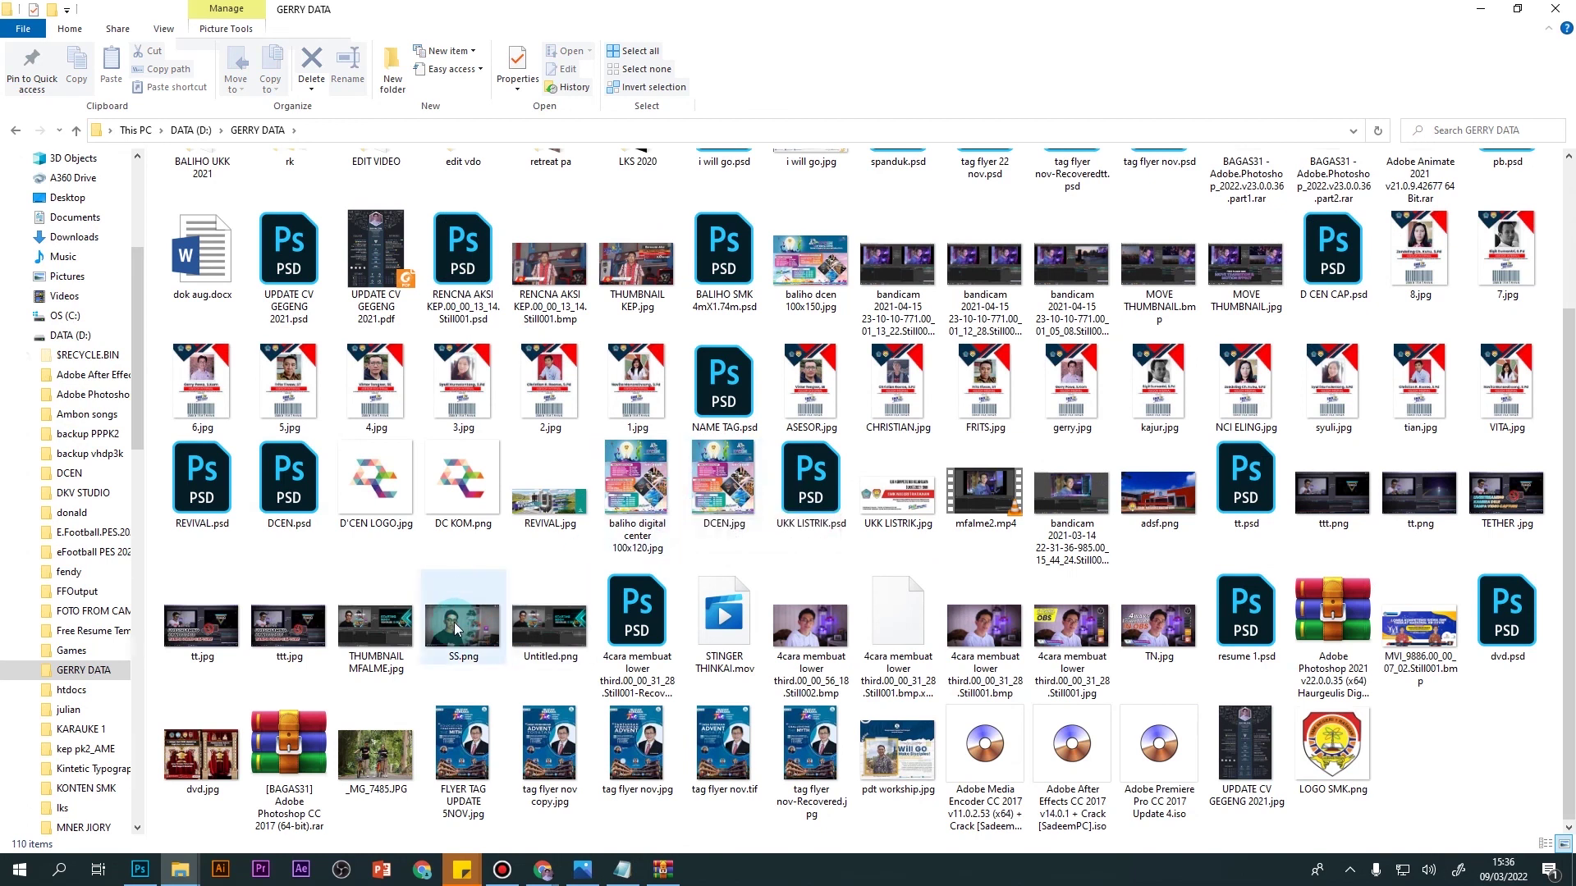
left_click_drag(456, 630, 151, 872)
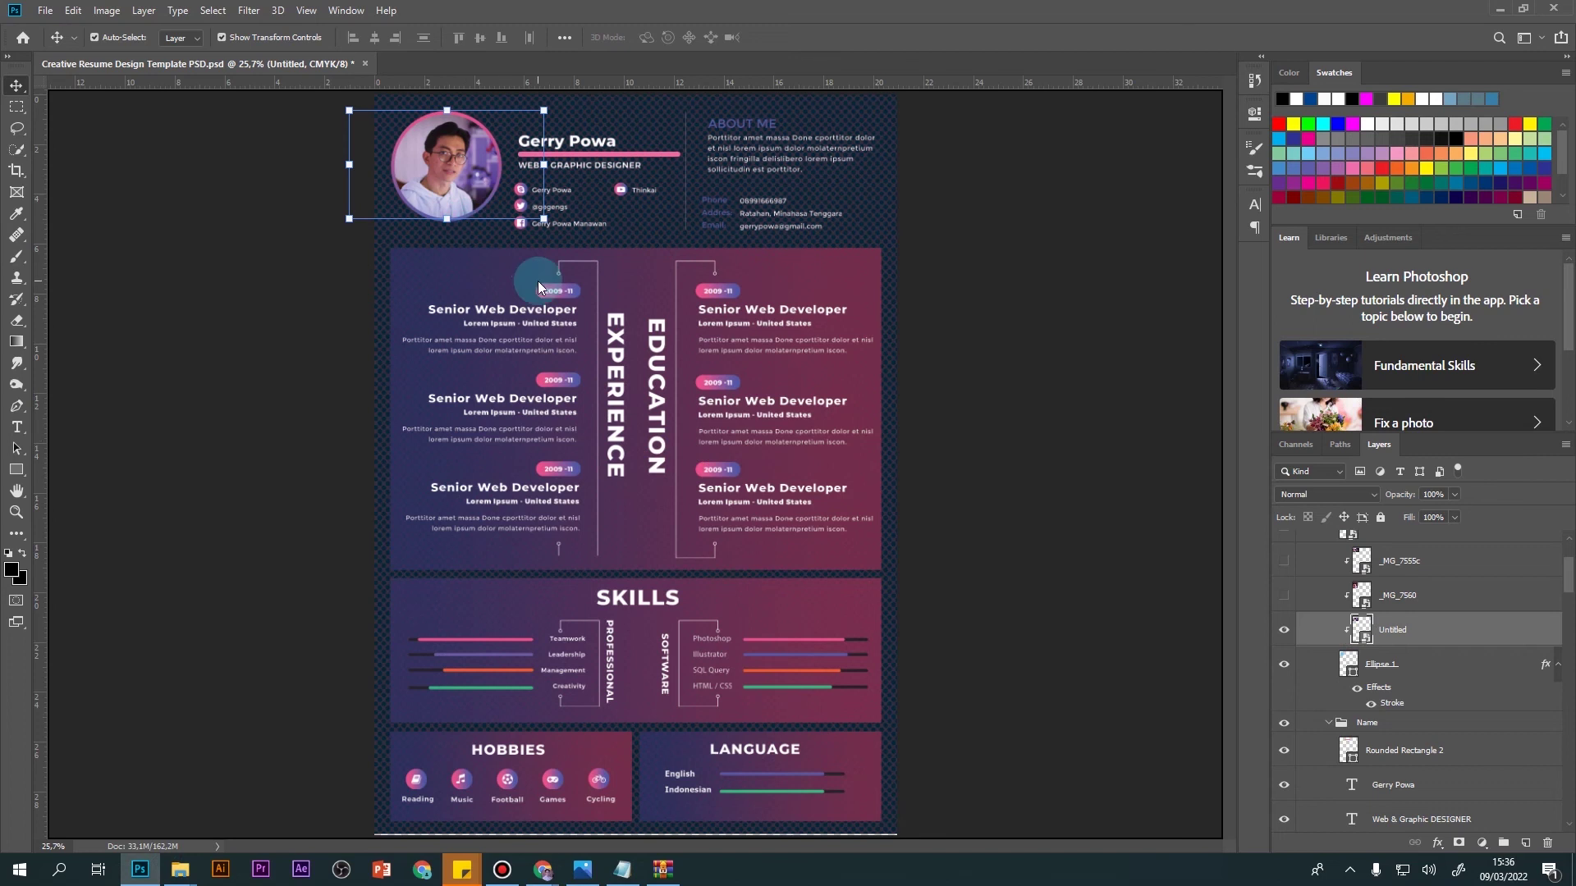
Step: Drop SS.png onto the resume canvas, then undo that placement
left_click_drag(150, 873, 586, 317)
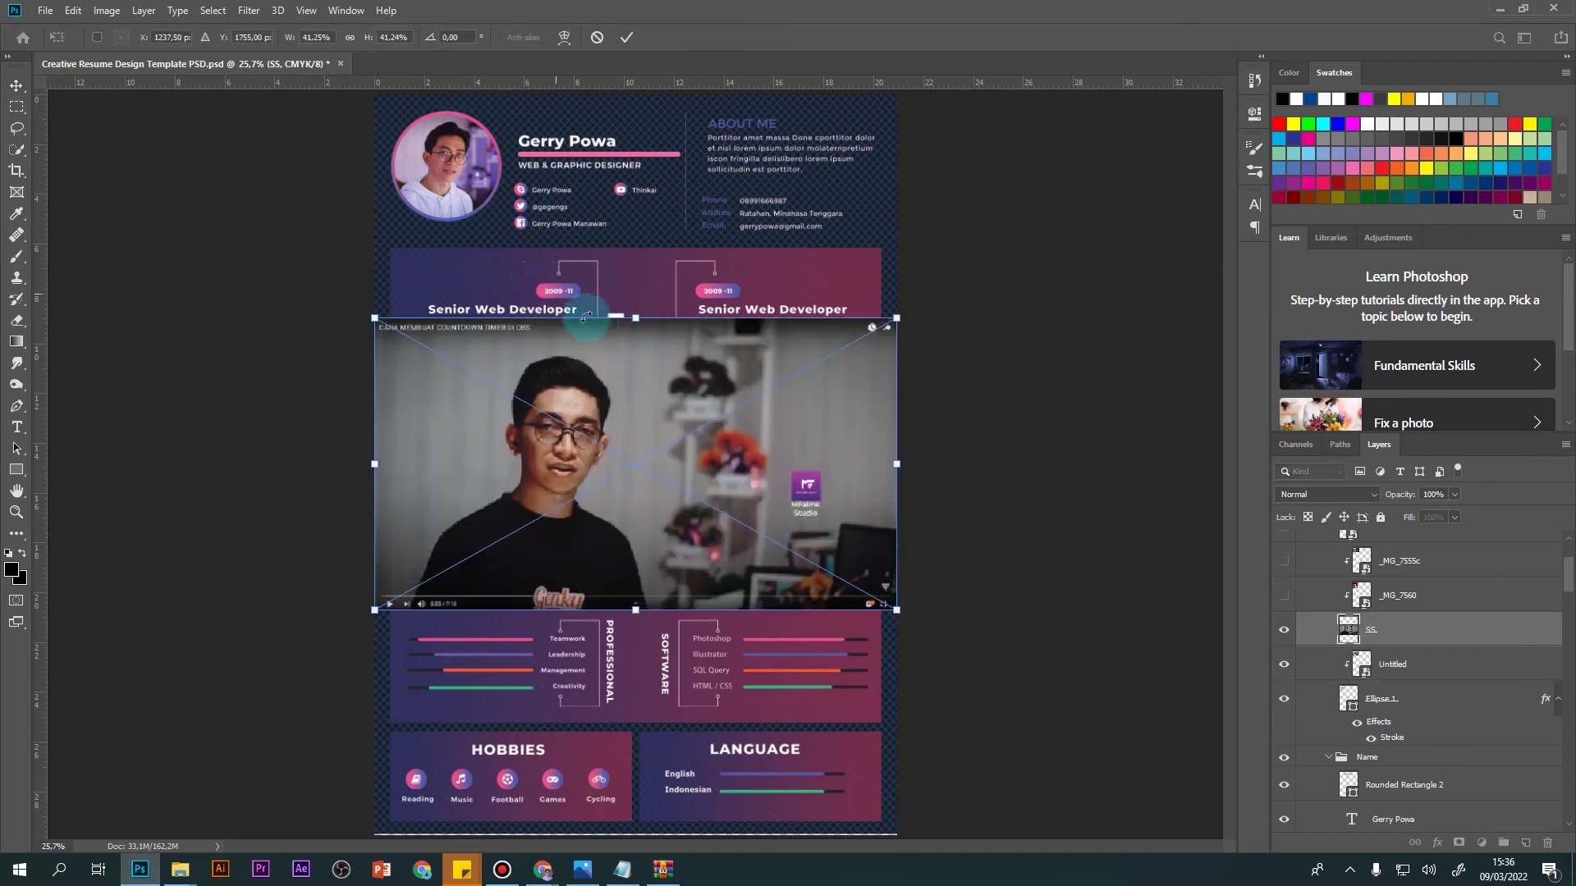
key("Return")
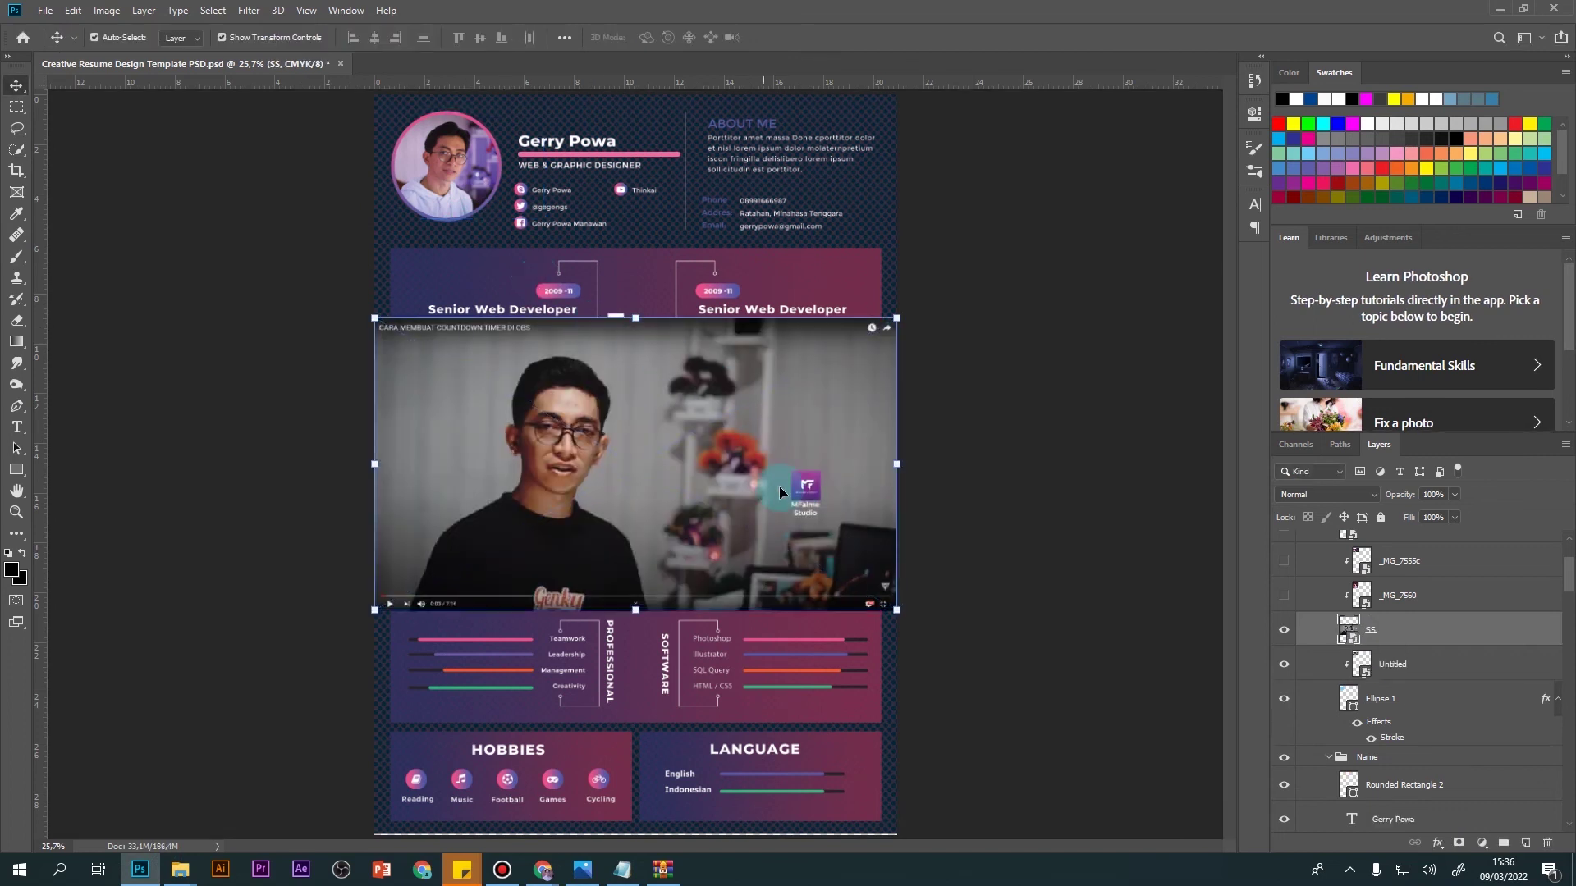
key("ctrl+z")
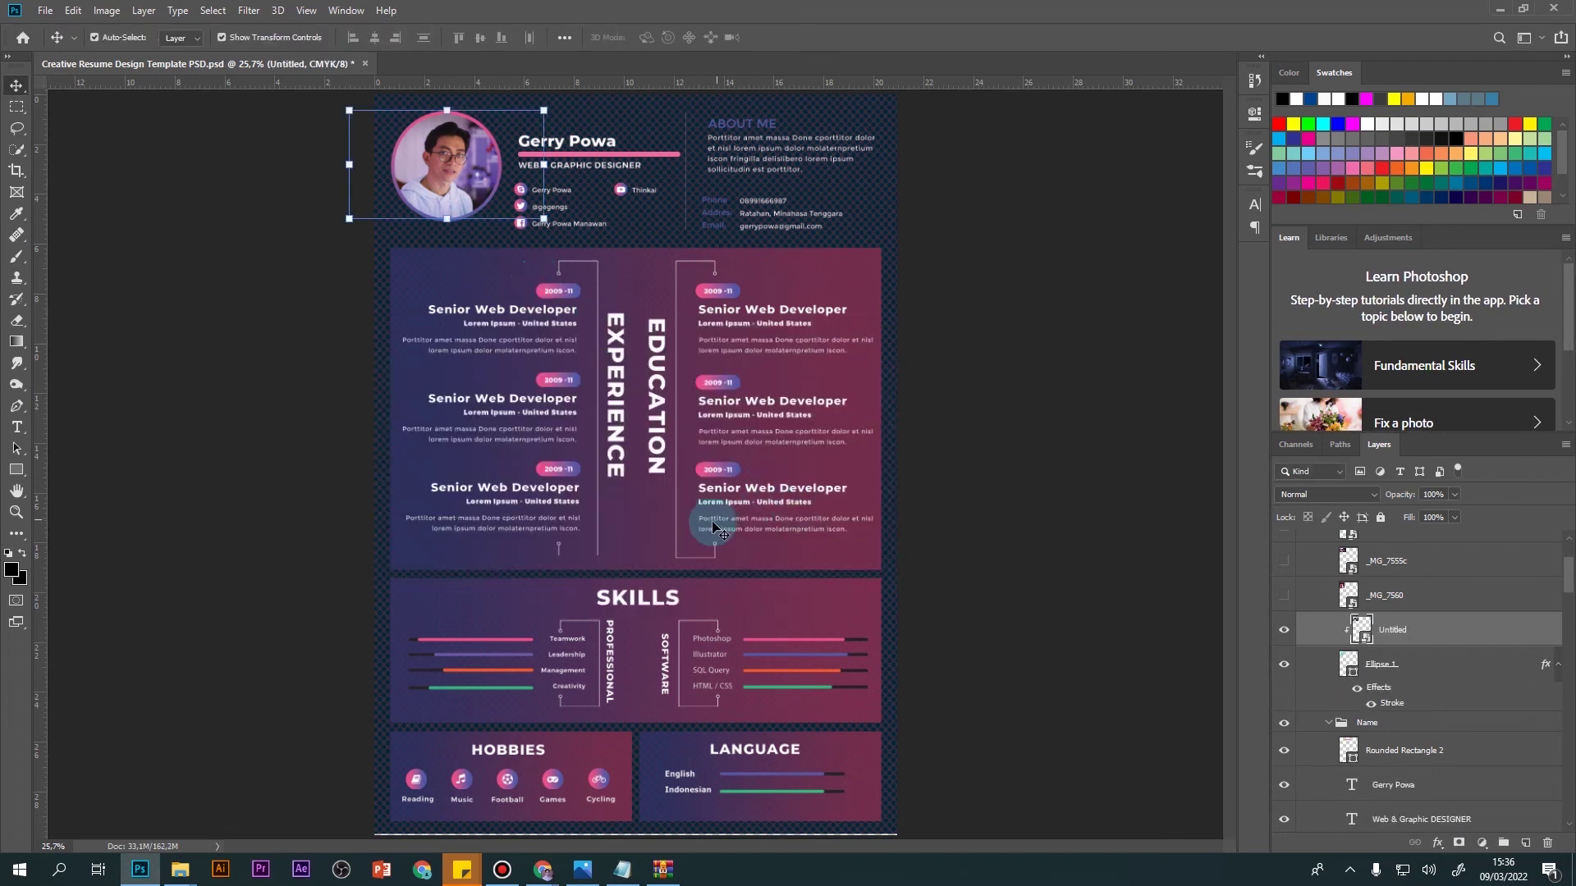
Step: Place a different screenshot photo into the resume and move it up over the profile area
key("alt+Tab")
mouse_move(811, 632)
left_mouse_down()
mouse_move(493, 825)
mouse_move(971, 384)
mouse_move(776, 440)
left_mouse_up()
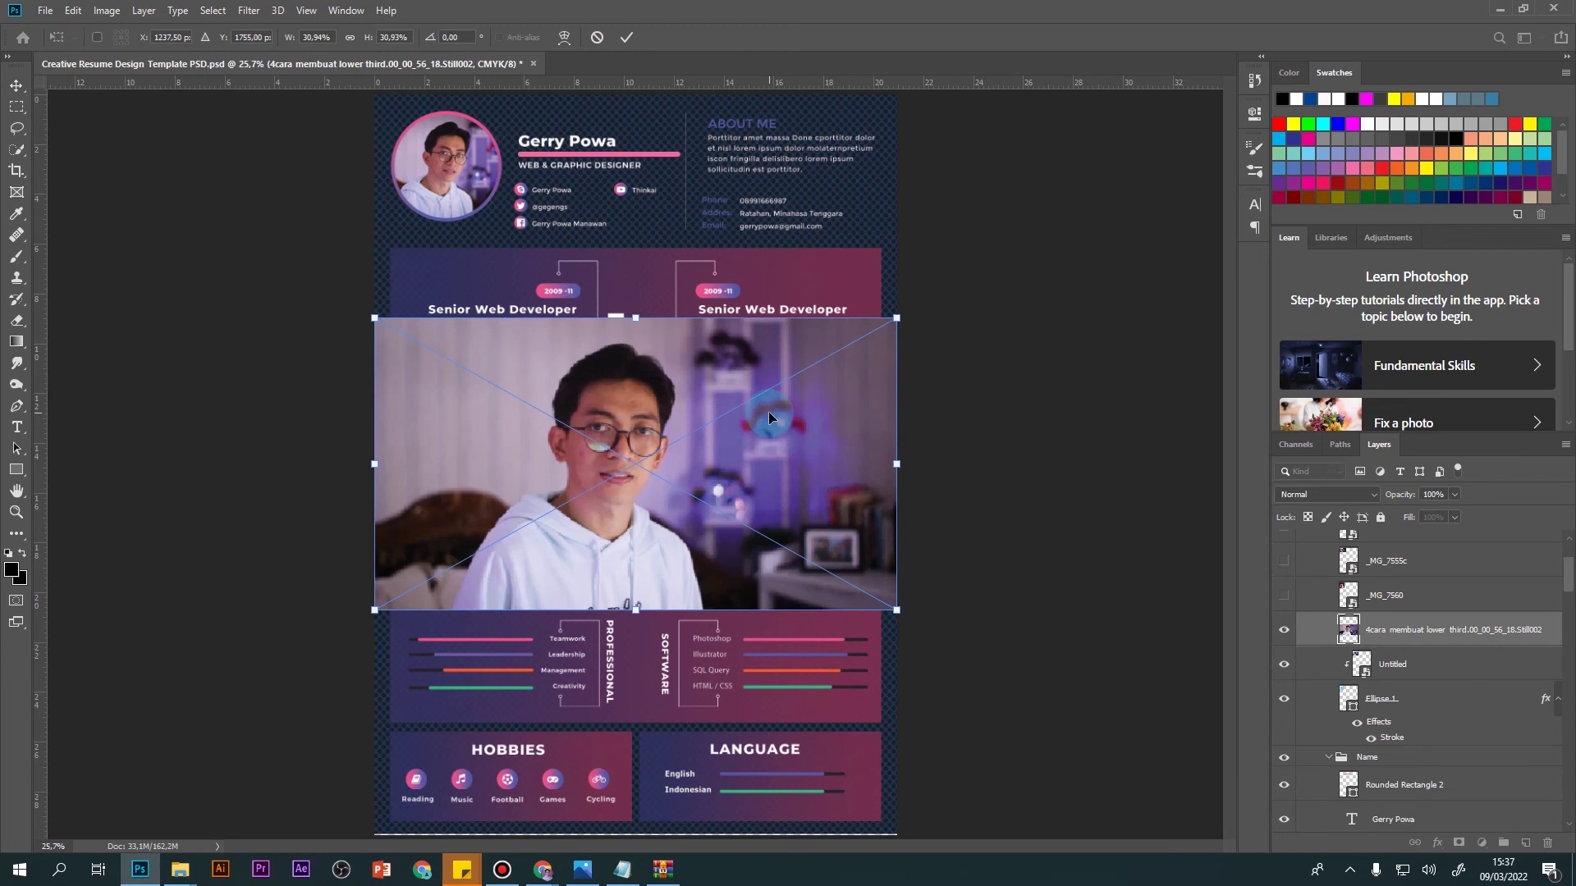
double_click(832, 482)
mouse_move(667, 461)
left_mouse_down()
mouse_move(842, 446)
mouse_move(595, 274)
left_mouse_up()
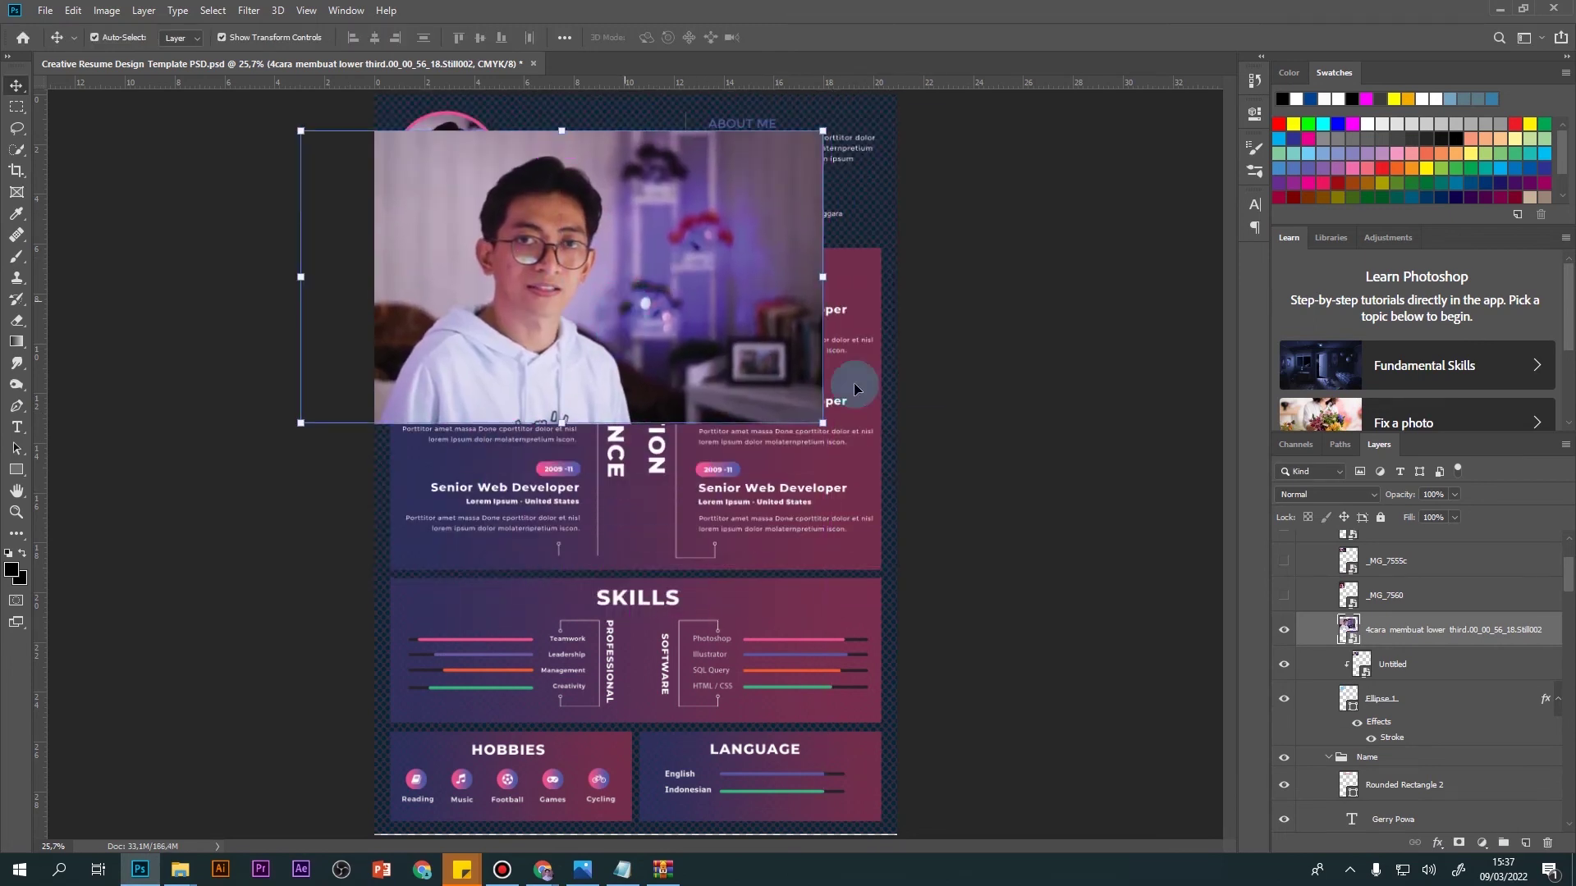
right_click(1401, 638)
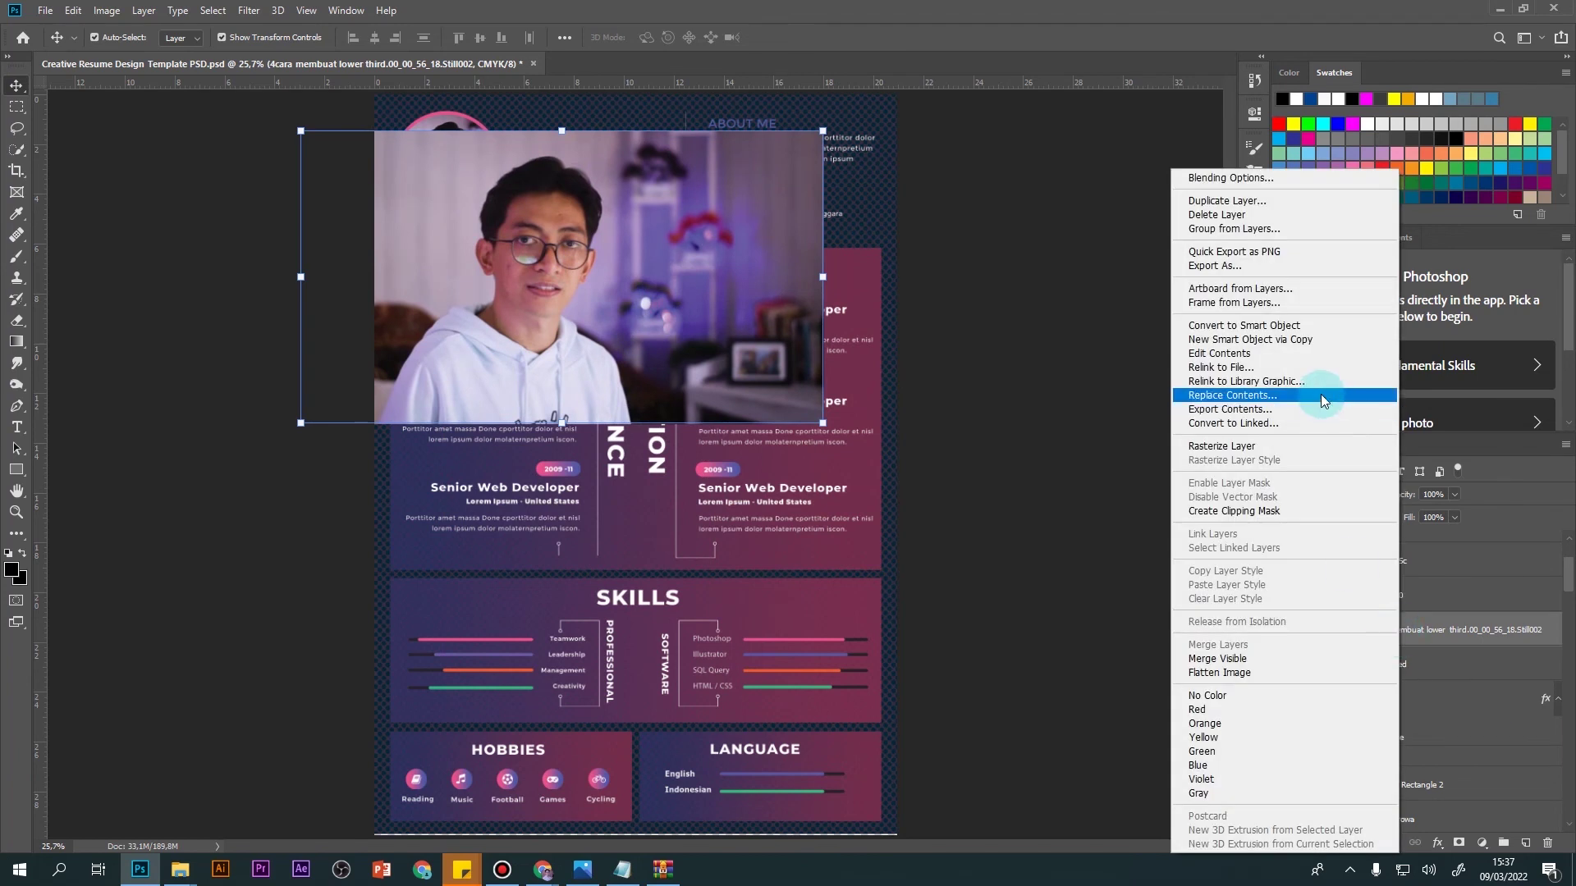
Step: Clip the new photo into the profile circle, scale it to about 11% and centre the face
left_click(1292, 514)
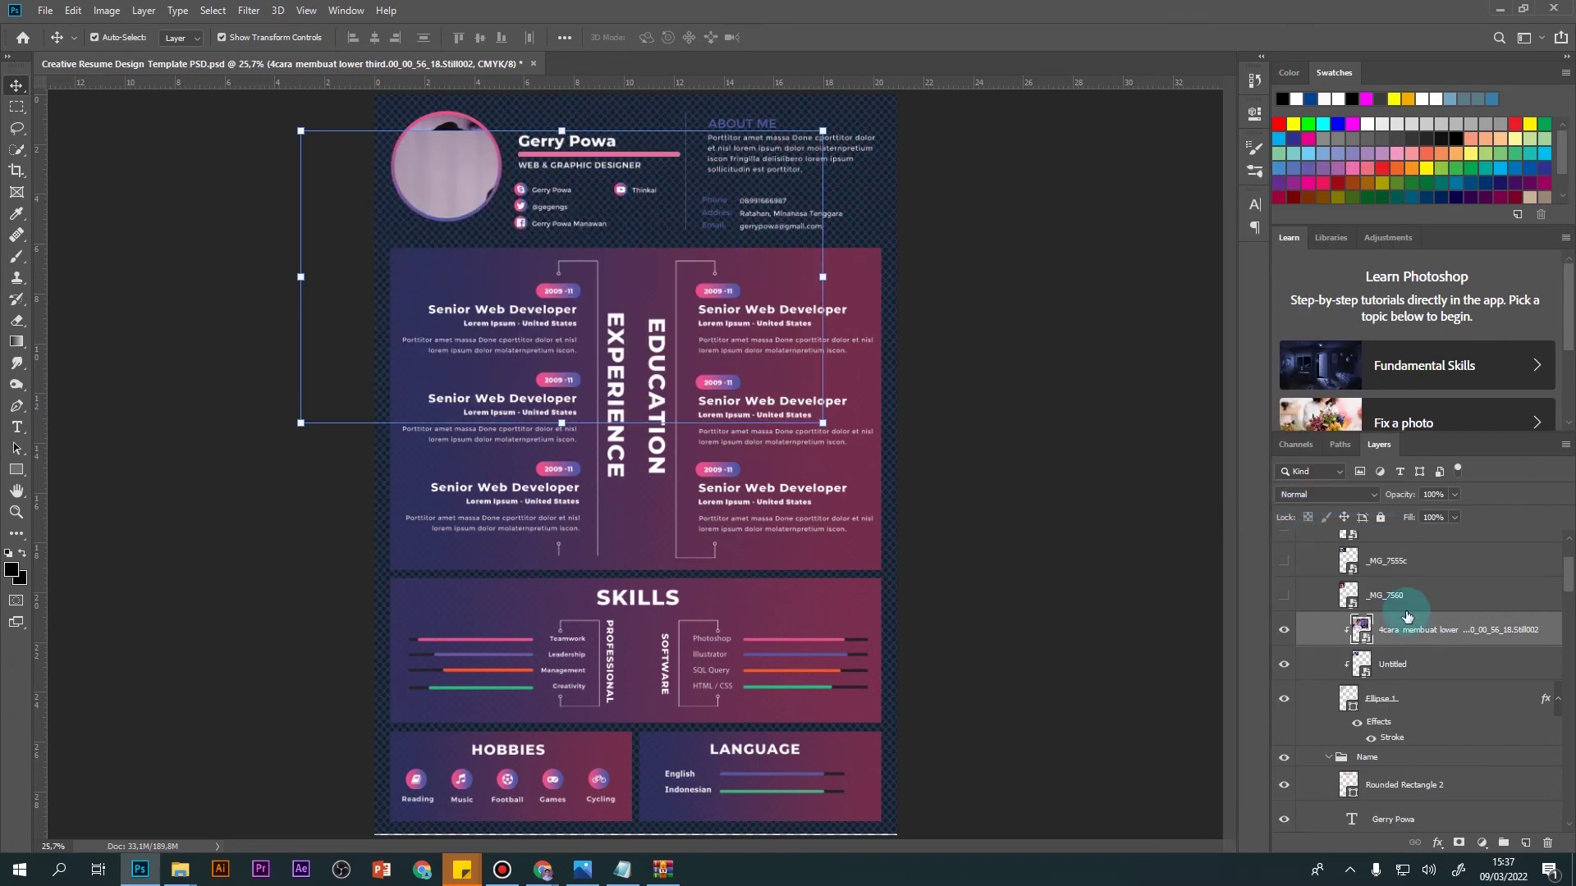
left_click_drag(460, 185, 465, 193)
left_click_drag(826, 430, 507, 250)
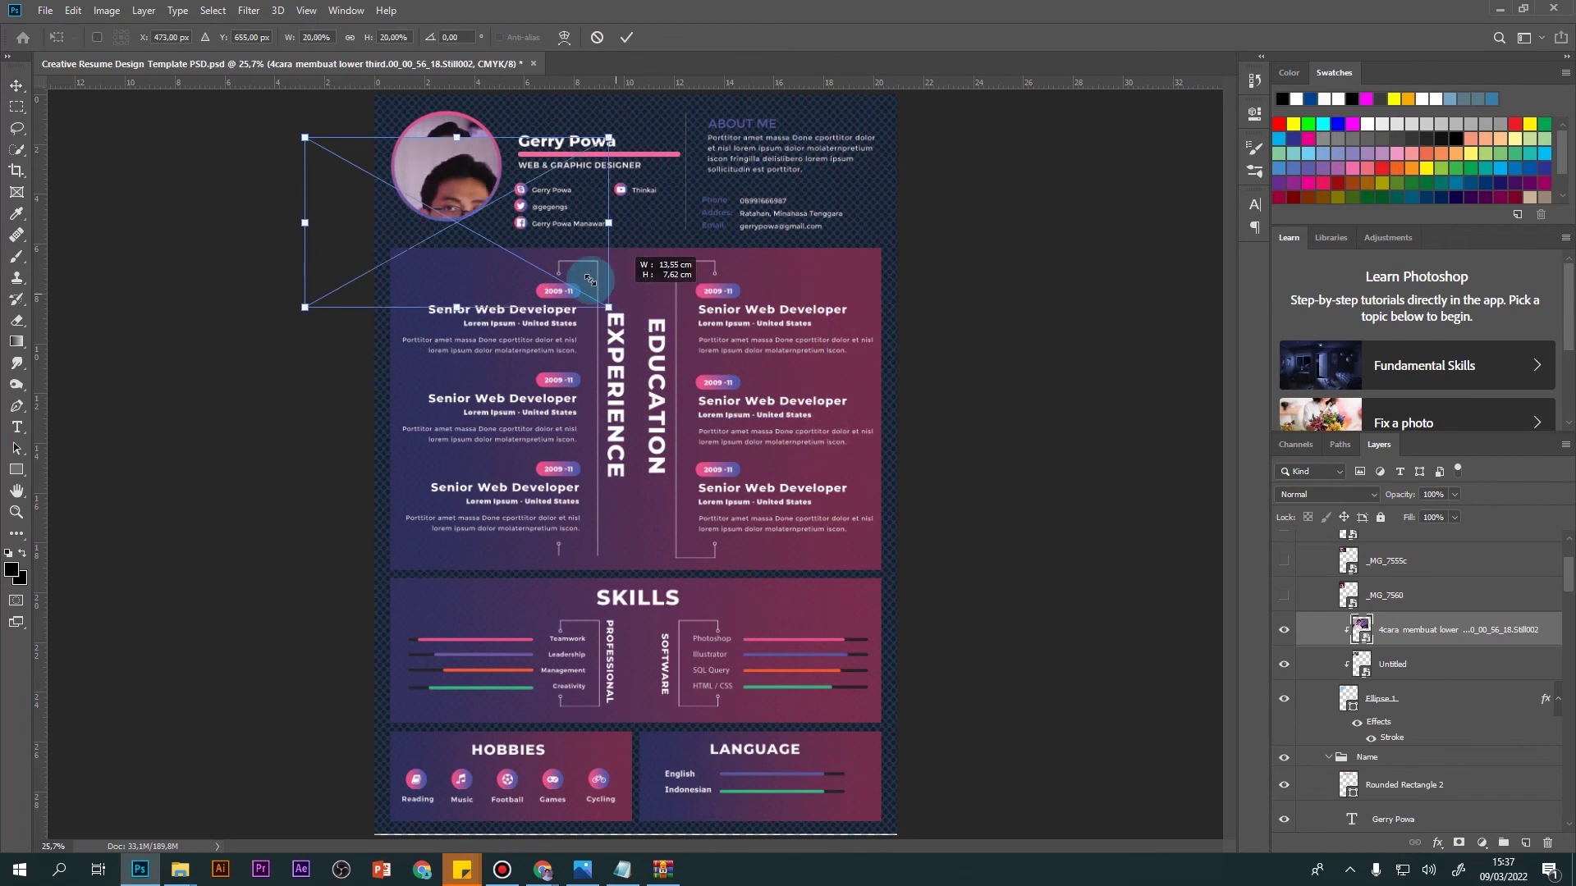
mouse_move(425, 169)
left_mouse_down()
mouse_move(476, 208)
mouse_move(475, 135)
left_mouse_up()
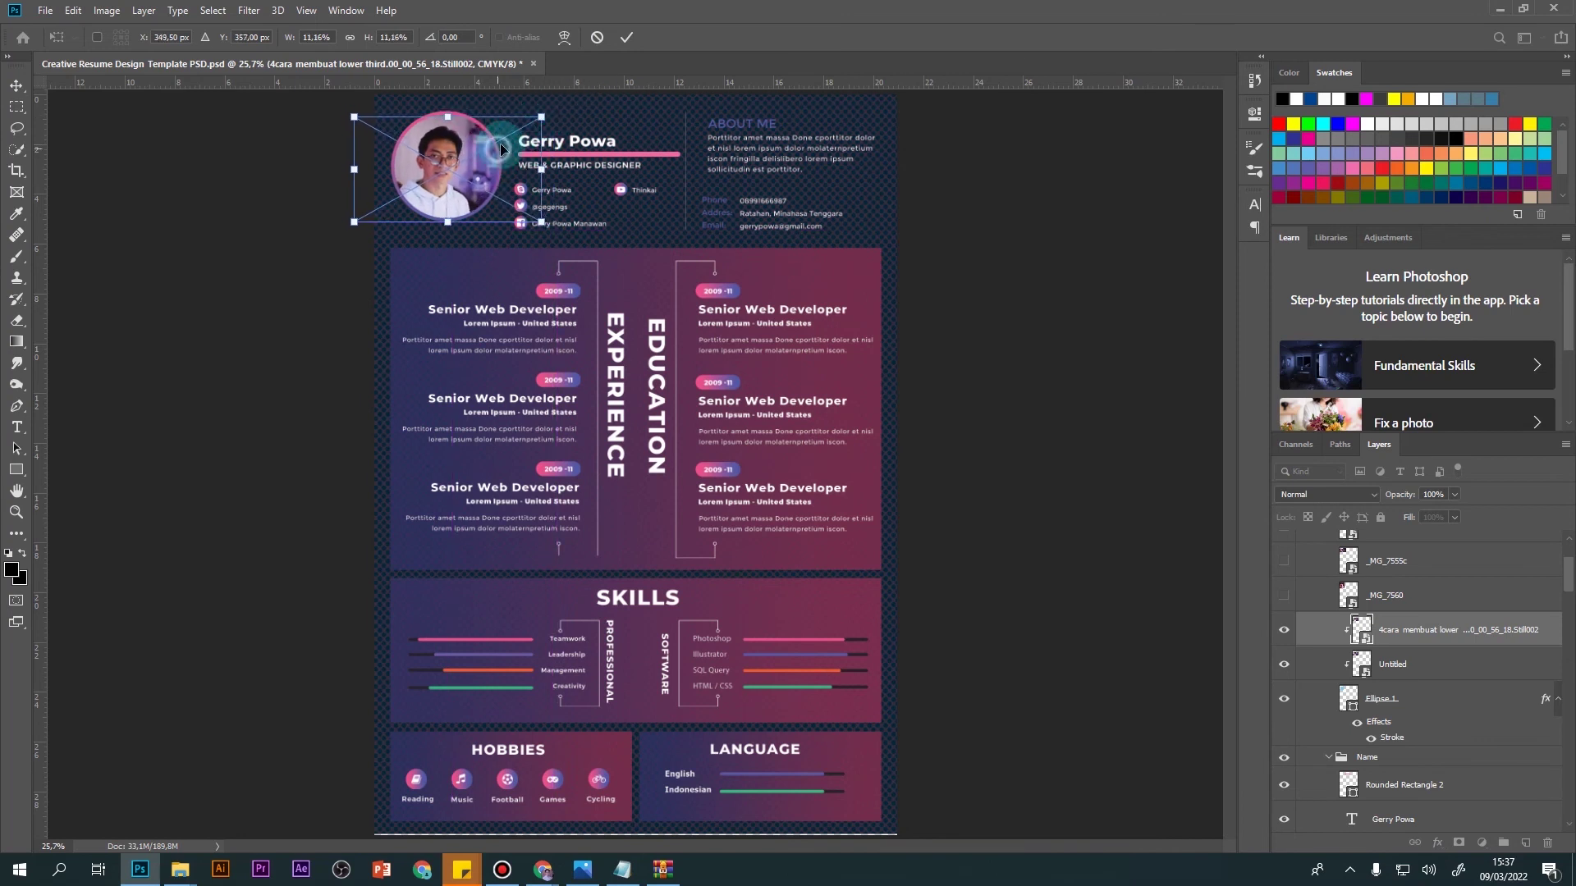
left_click_drag(497, 148, 504, 141)
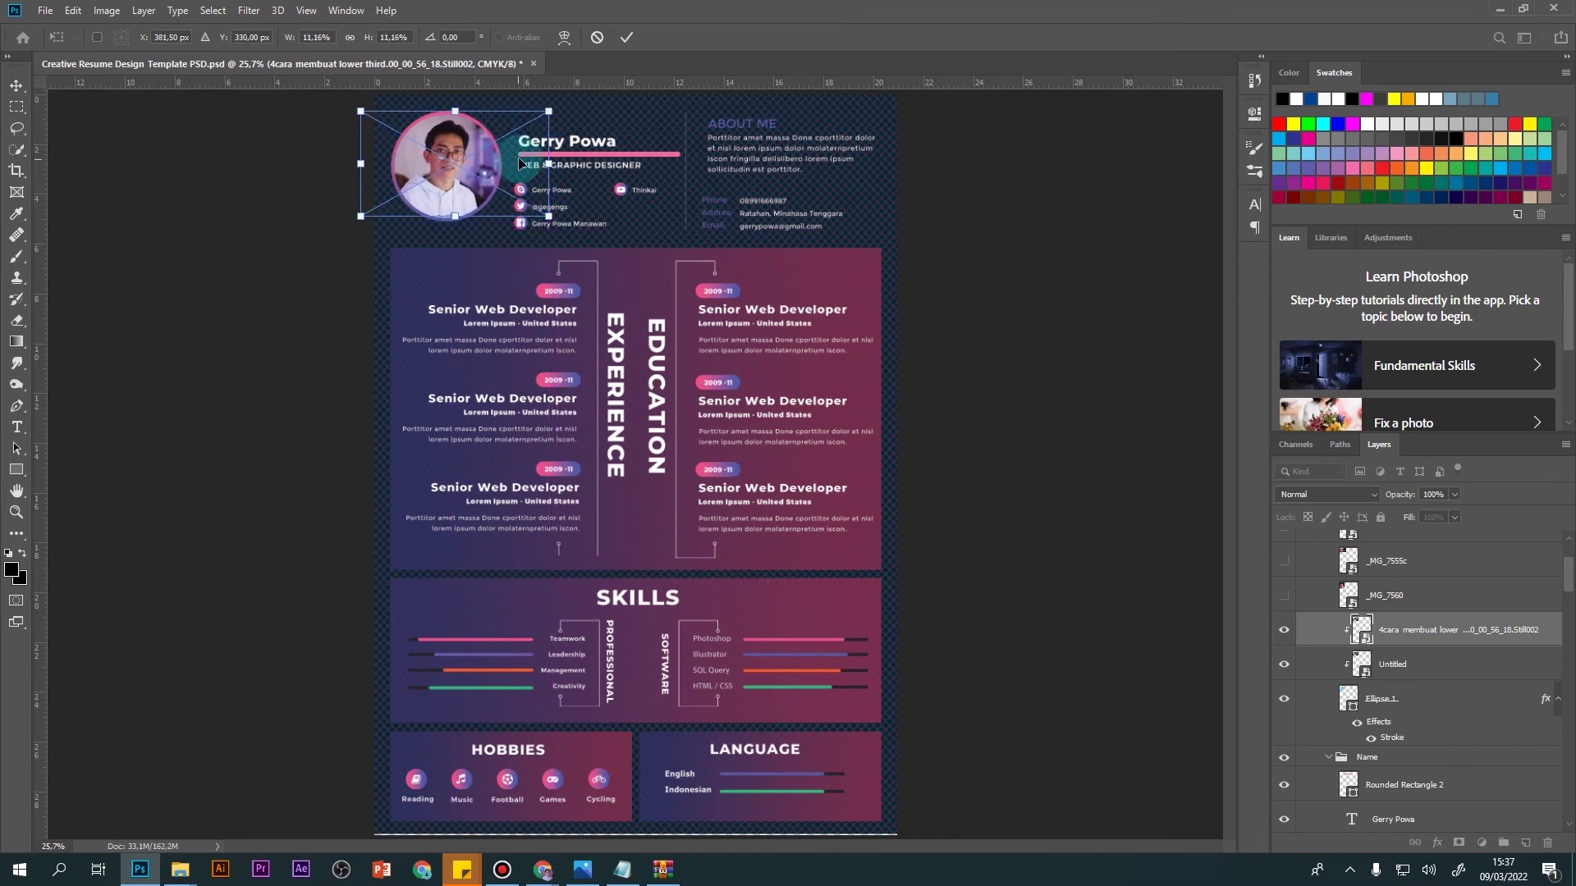
left_click(631, 41)
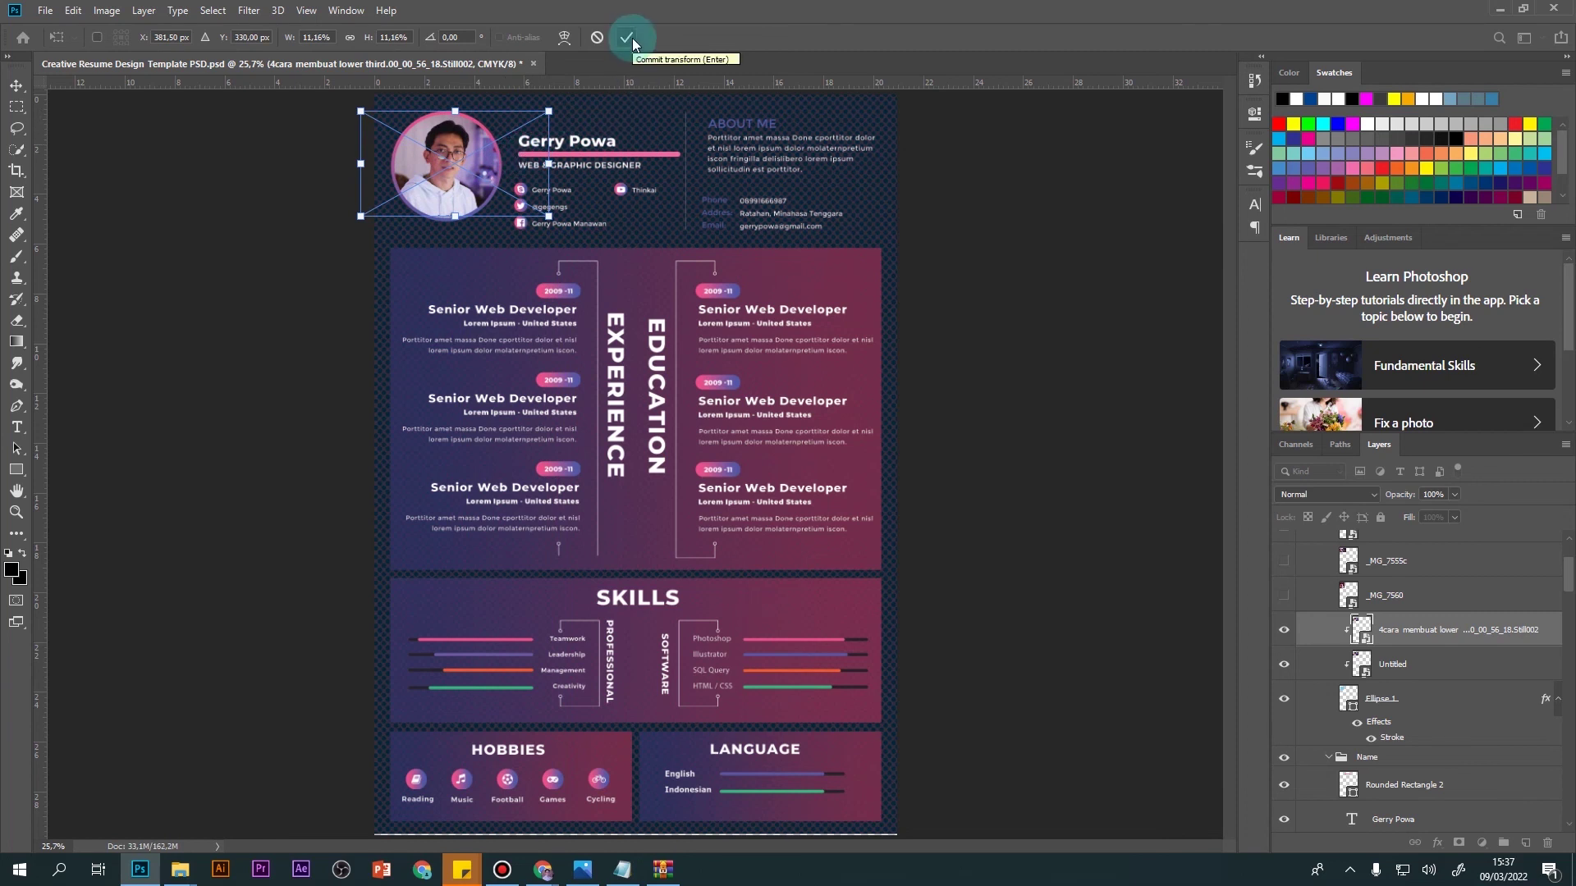
left_click(632, 37)
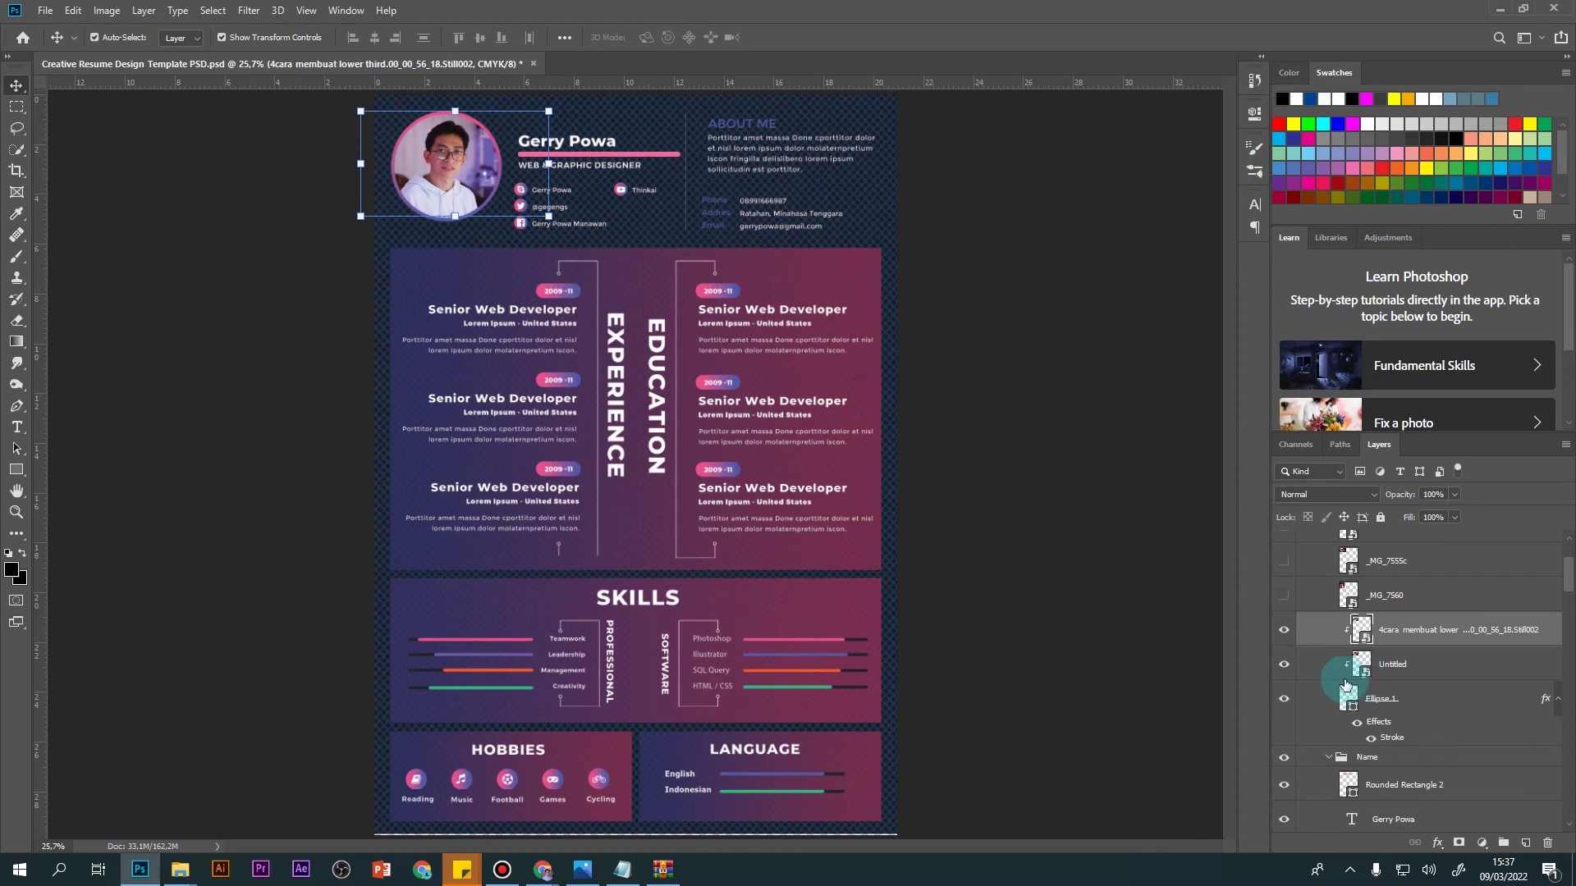
left_click(1423, 575)
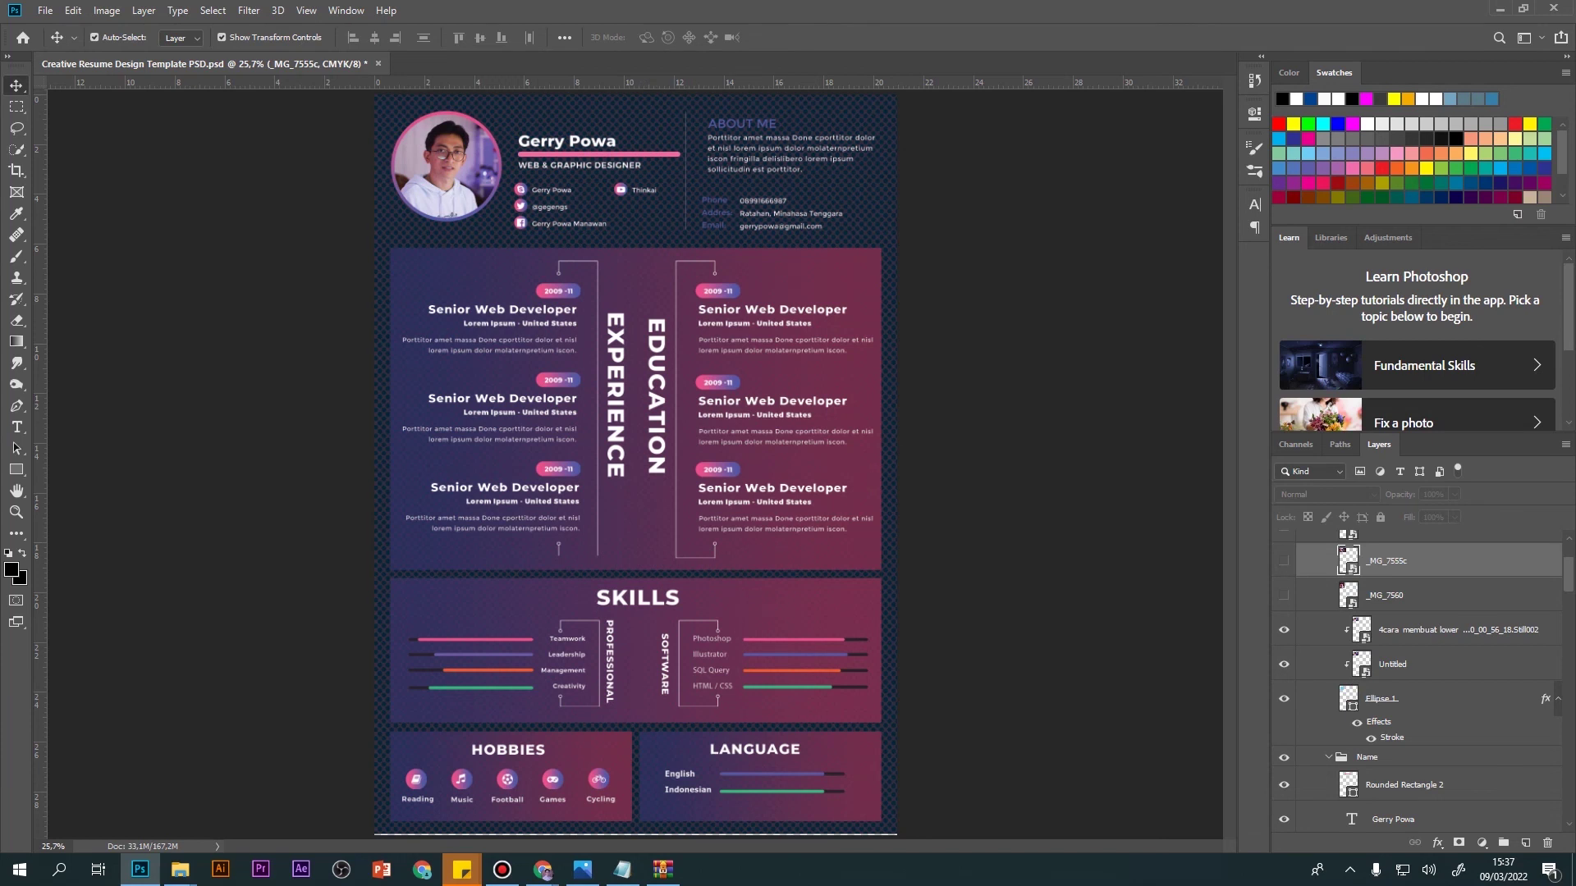
left_click(361, 245)
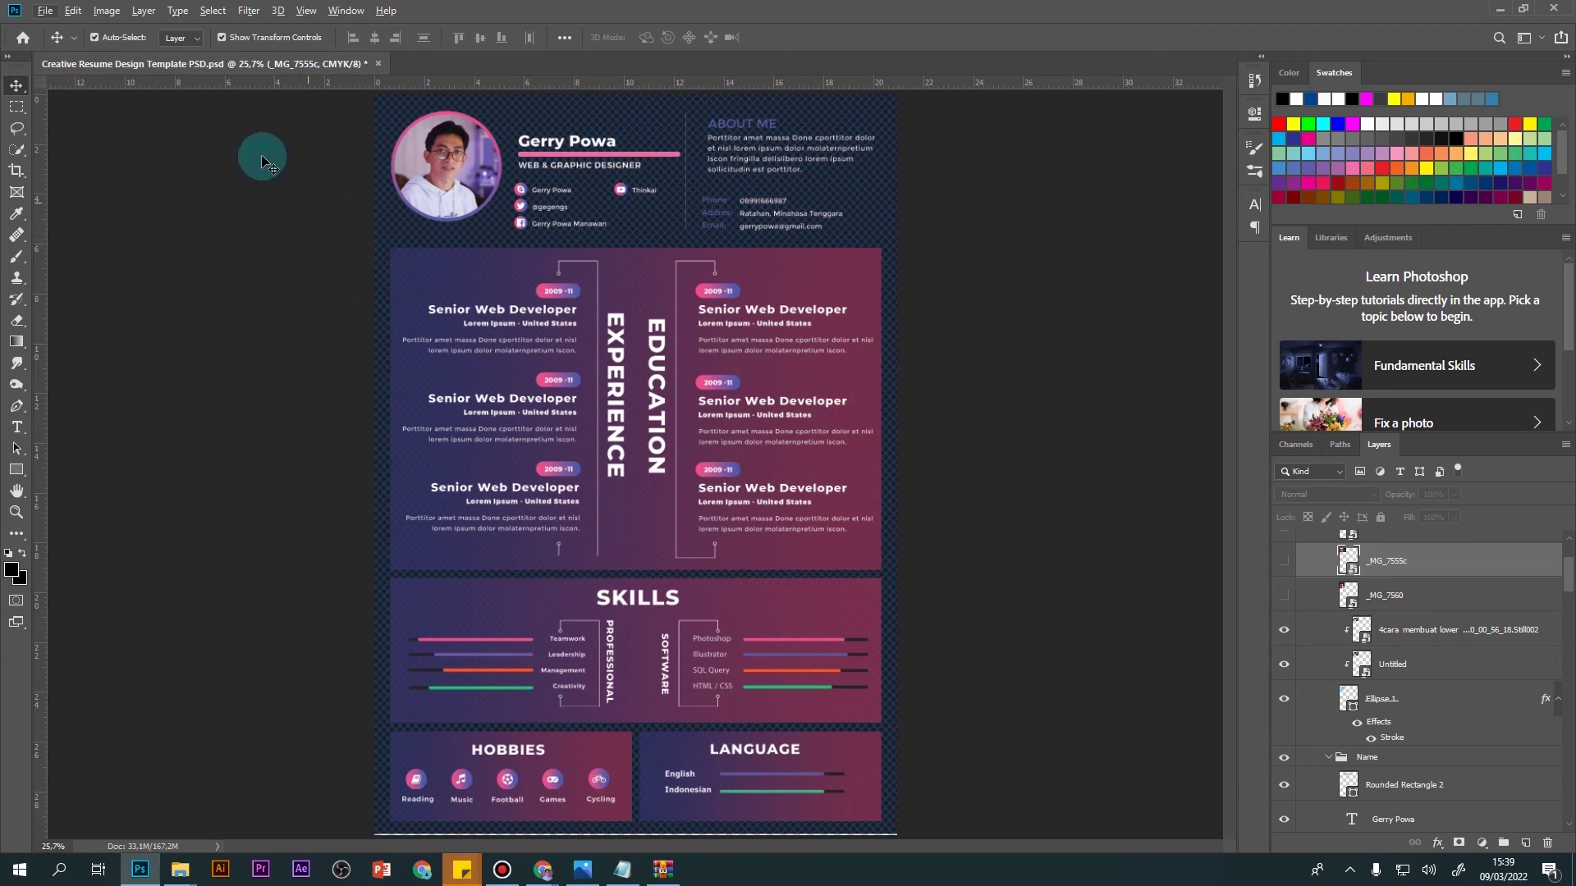
Step: Save a copy of the resume in Downloads as Photoshop PDF instead of JPEG
left_click(45, 11)
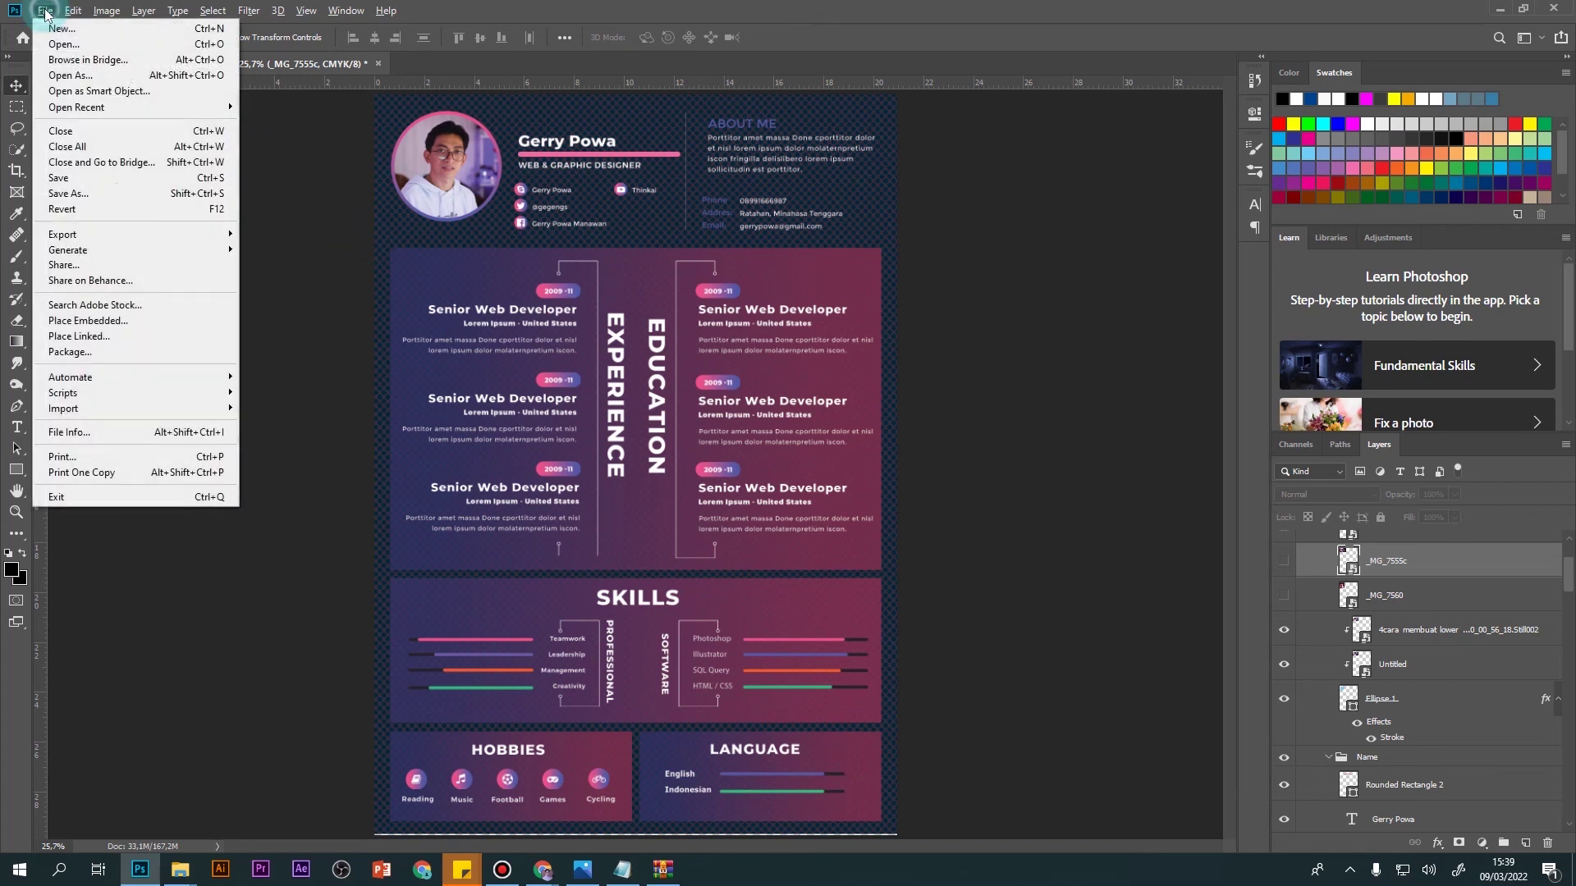
left_click(177, 195)
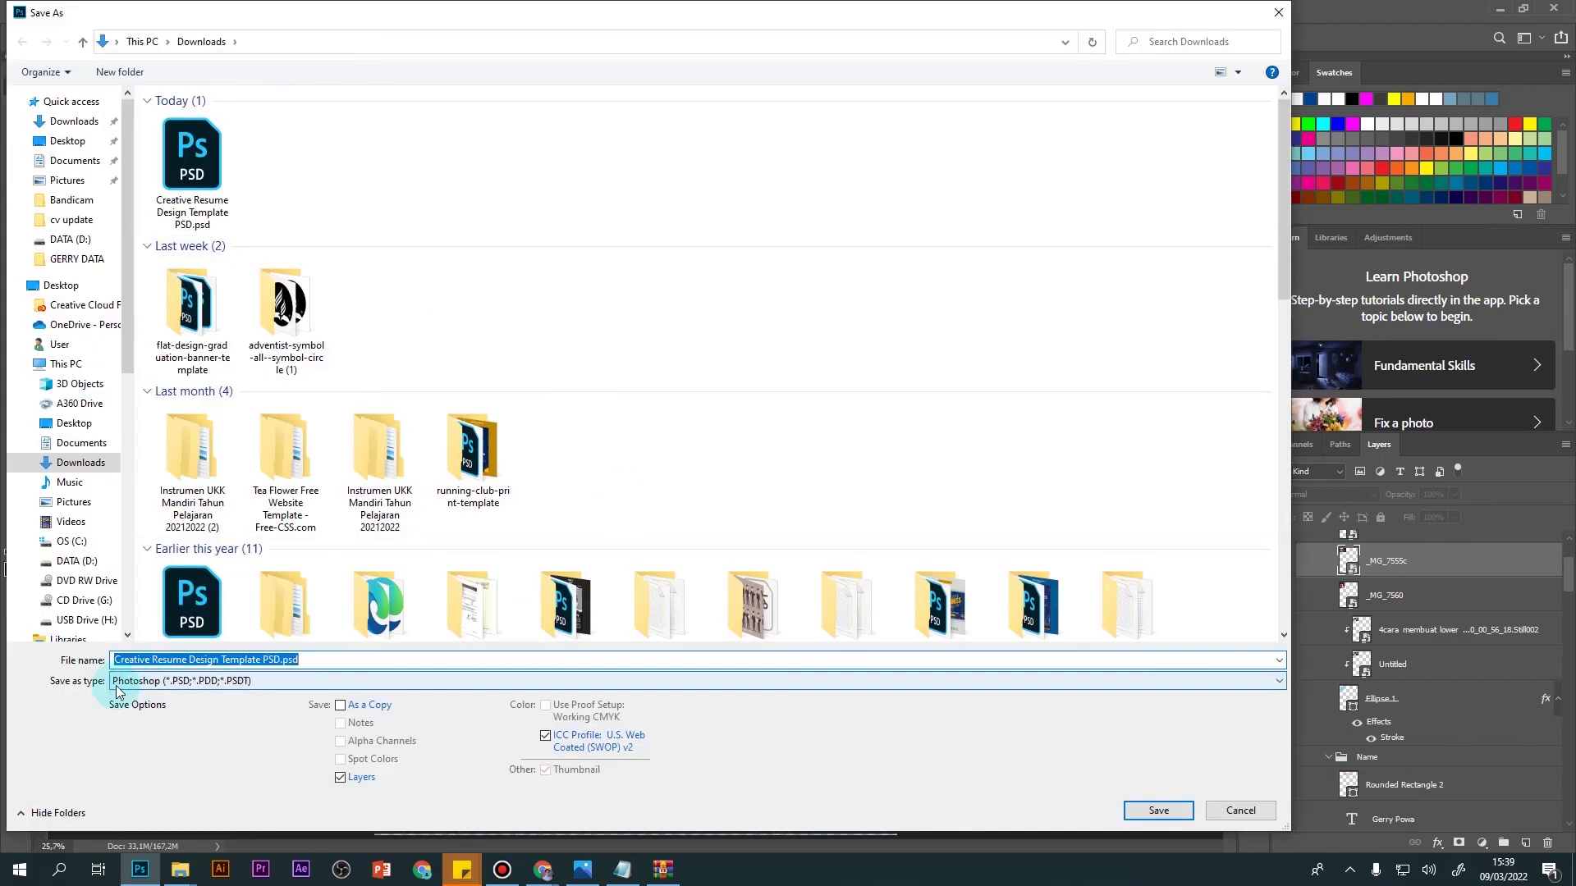
left_click(158, 684)
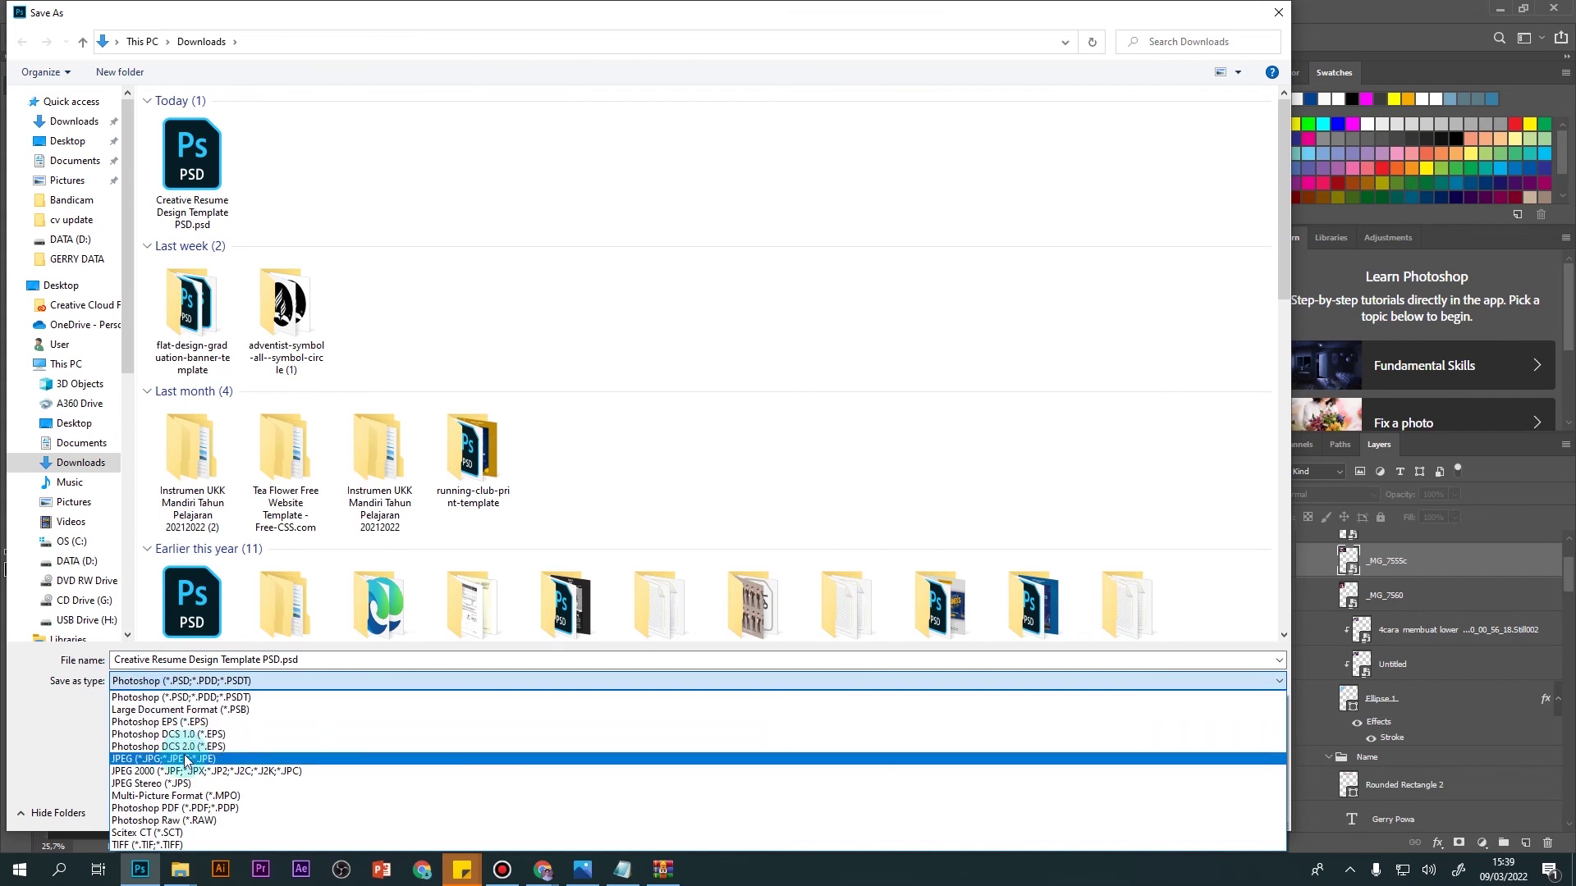
left_click(131, 757)
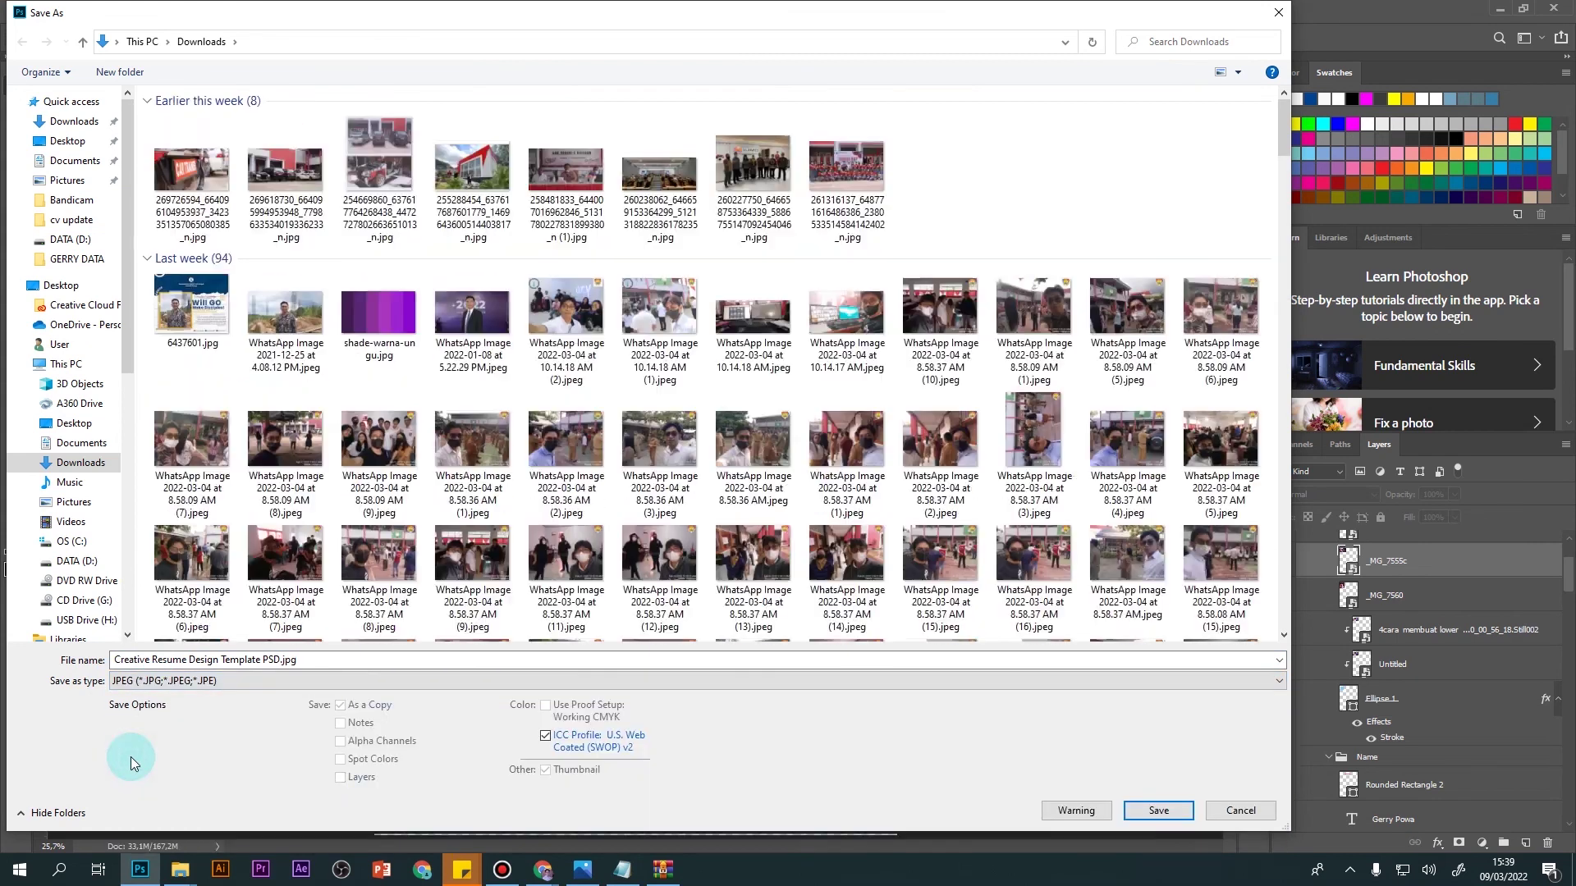
left_click(86, 128)
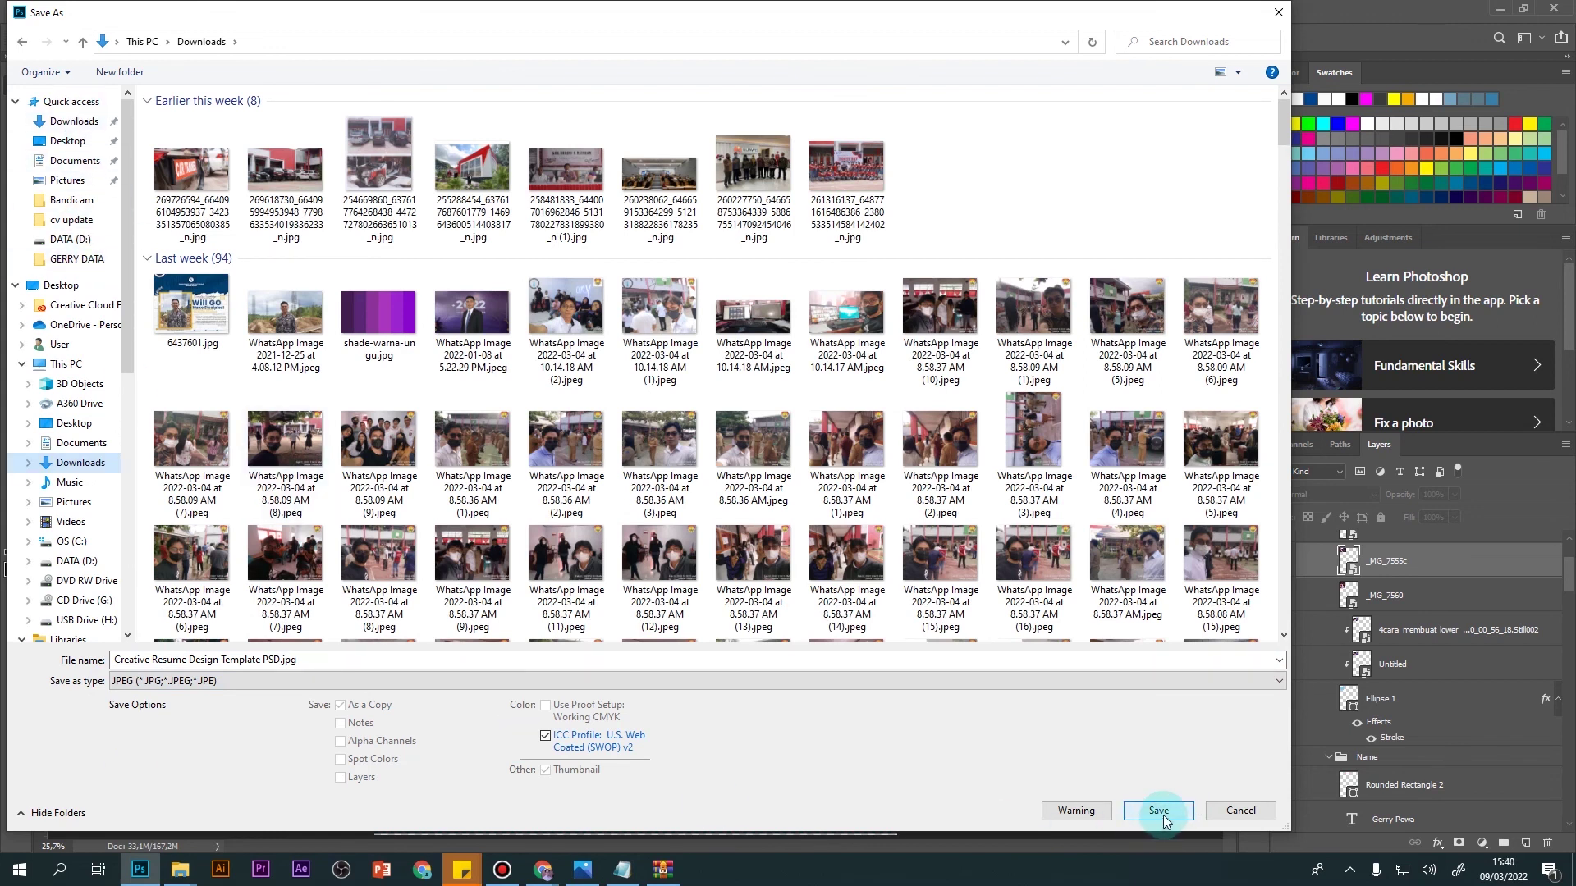
left_click(334, 685)
left_click(174, 685)
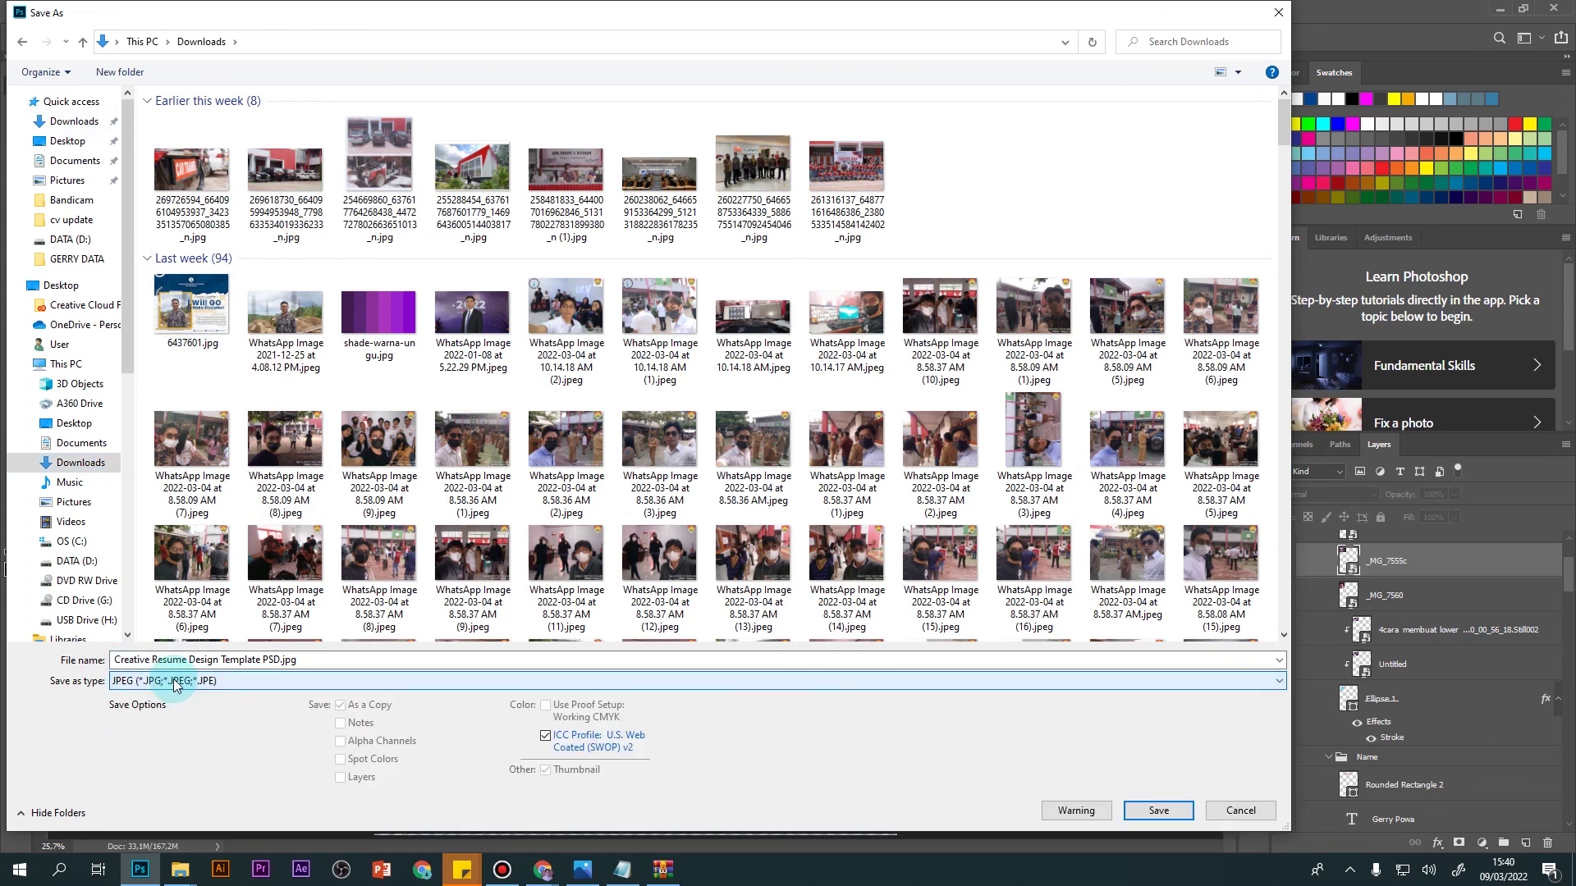
left_click(174, 681)
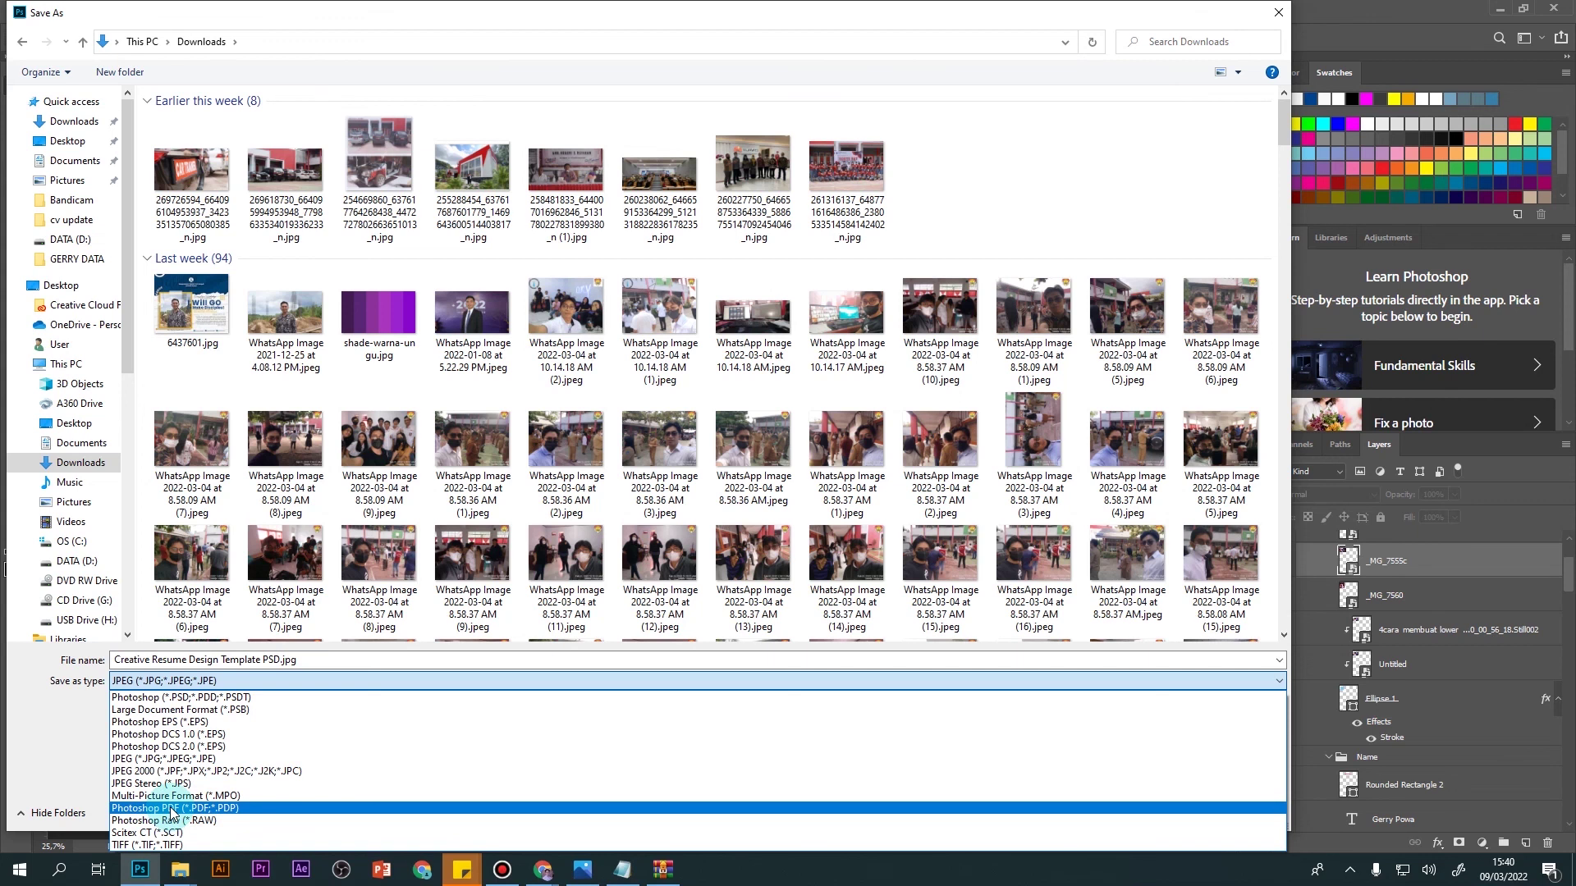
left_click(169, 809)
left_click(1177, 816)
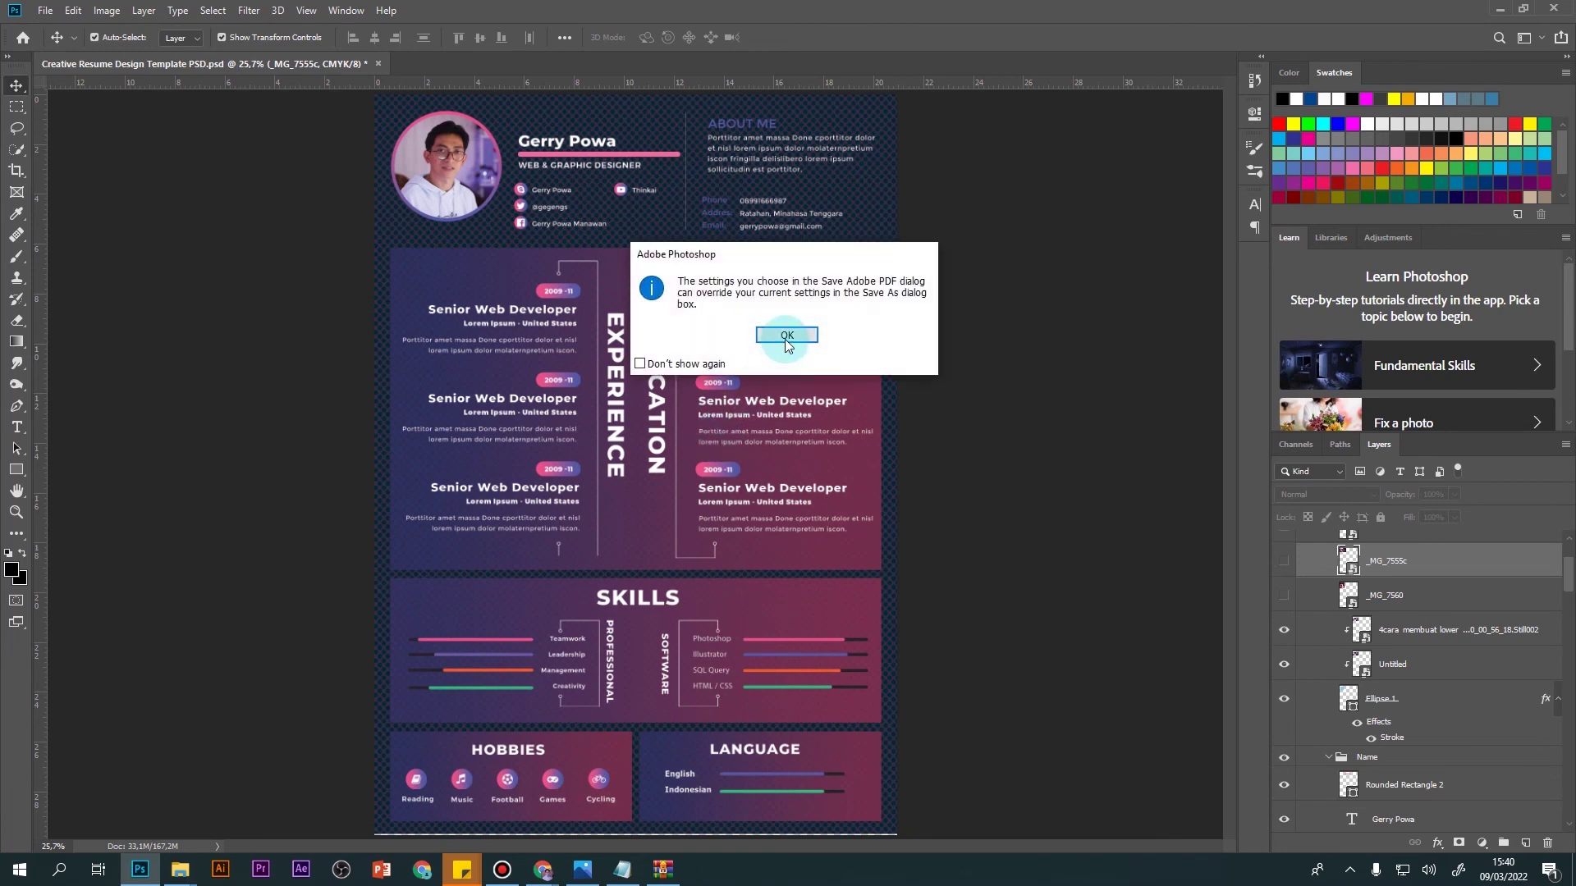
Step: Accept the PDF alert, keep the [High Quality Print] preset, and confirm the compatibility prompt
left_click(779, 341)
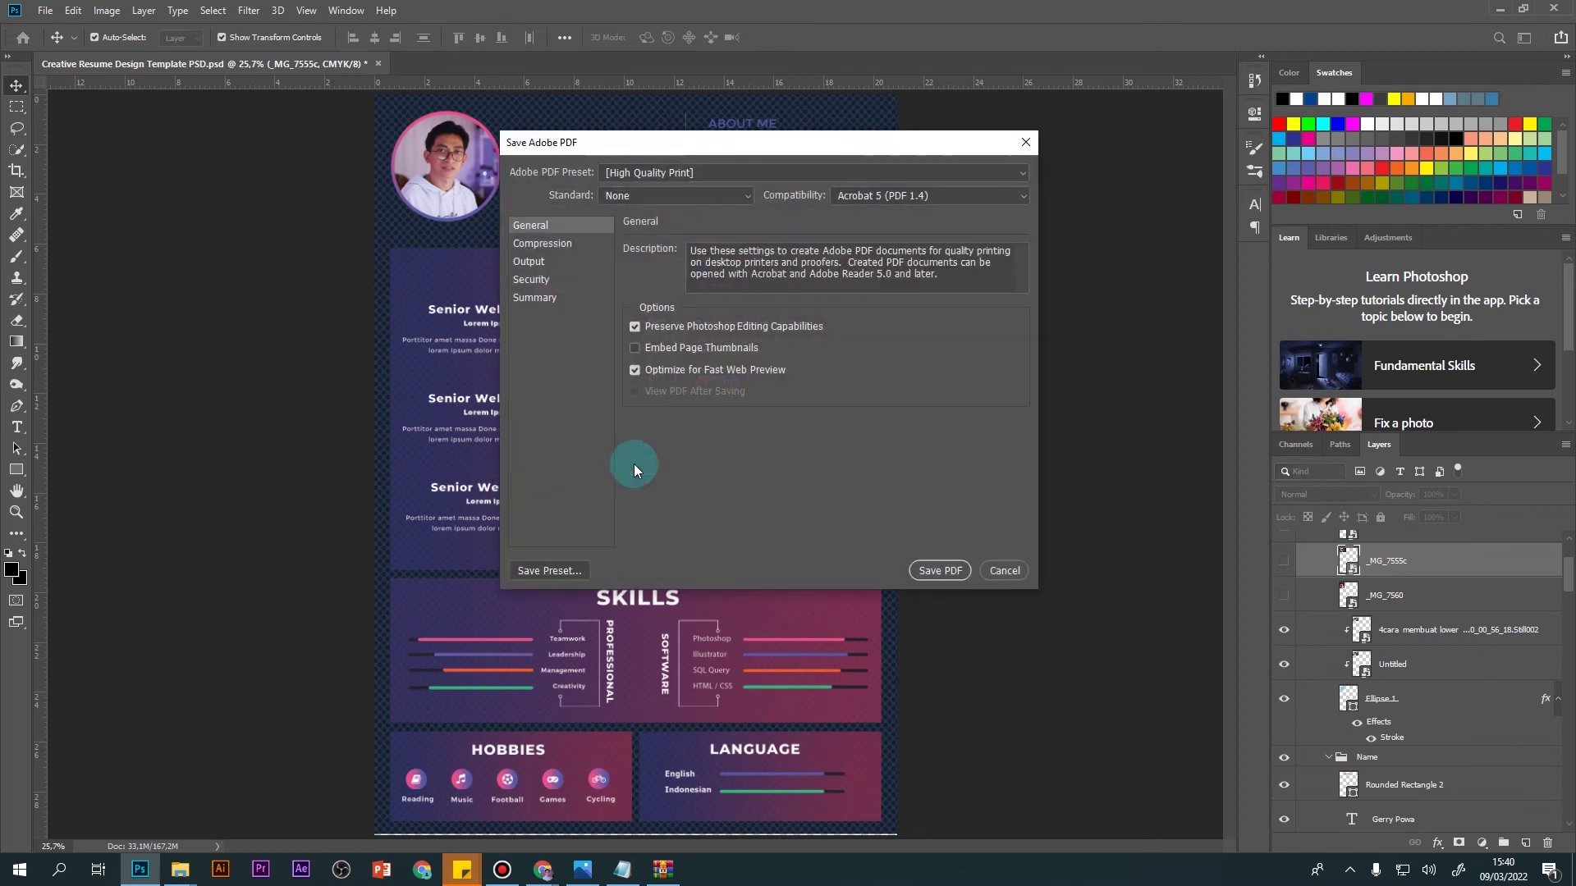
left_click(661, 173)
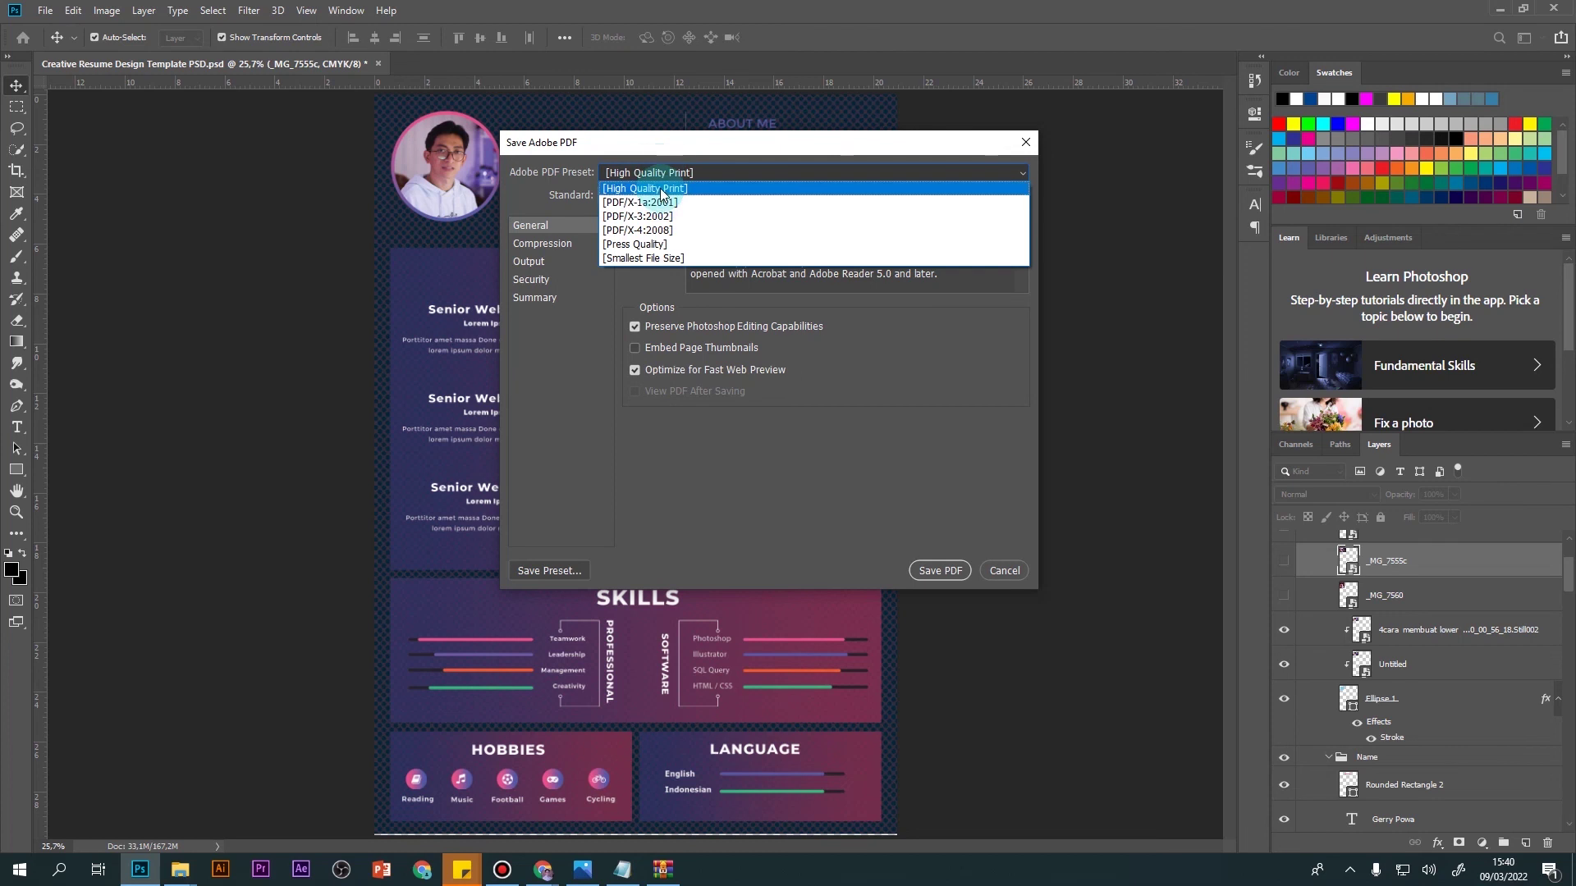
left_click(662, 189)
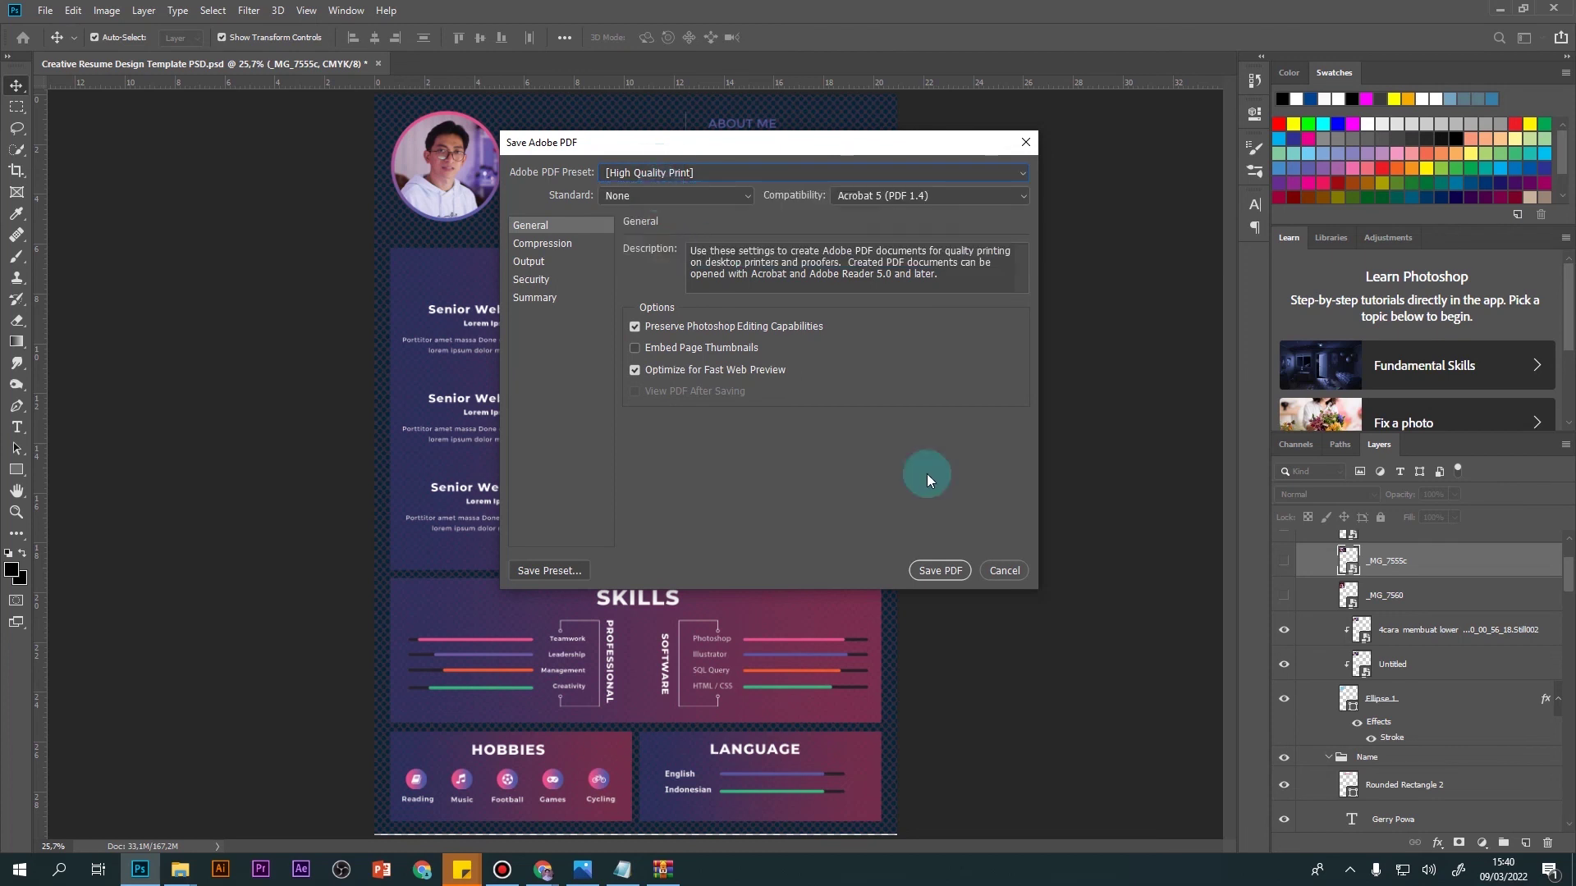
left_click(944, 570)
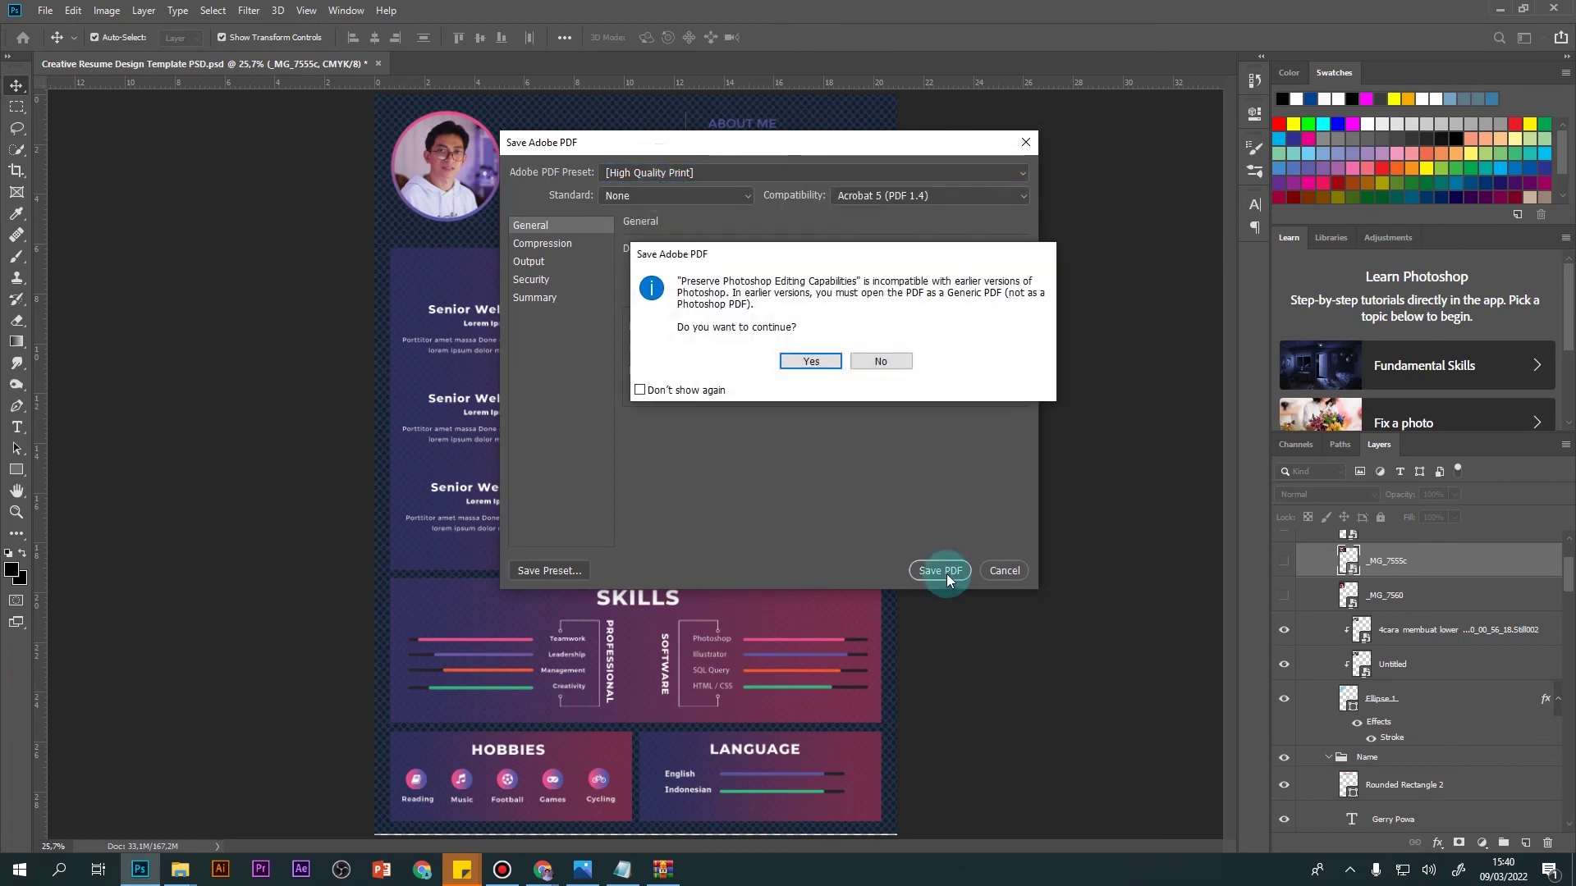
left_click(834, 365)
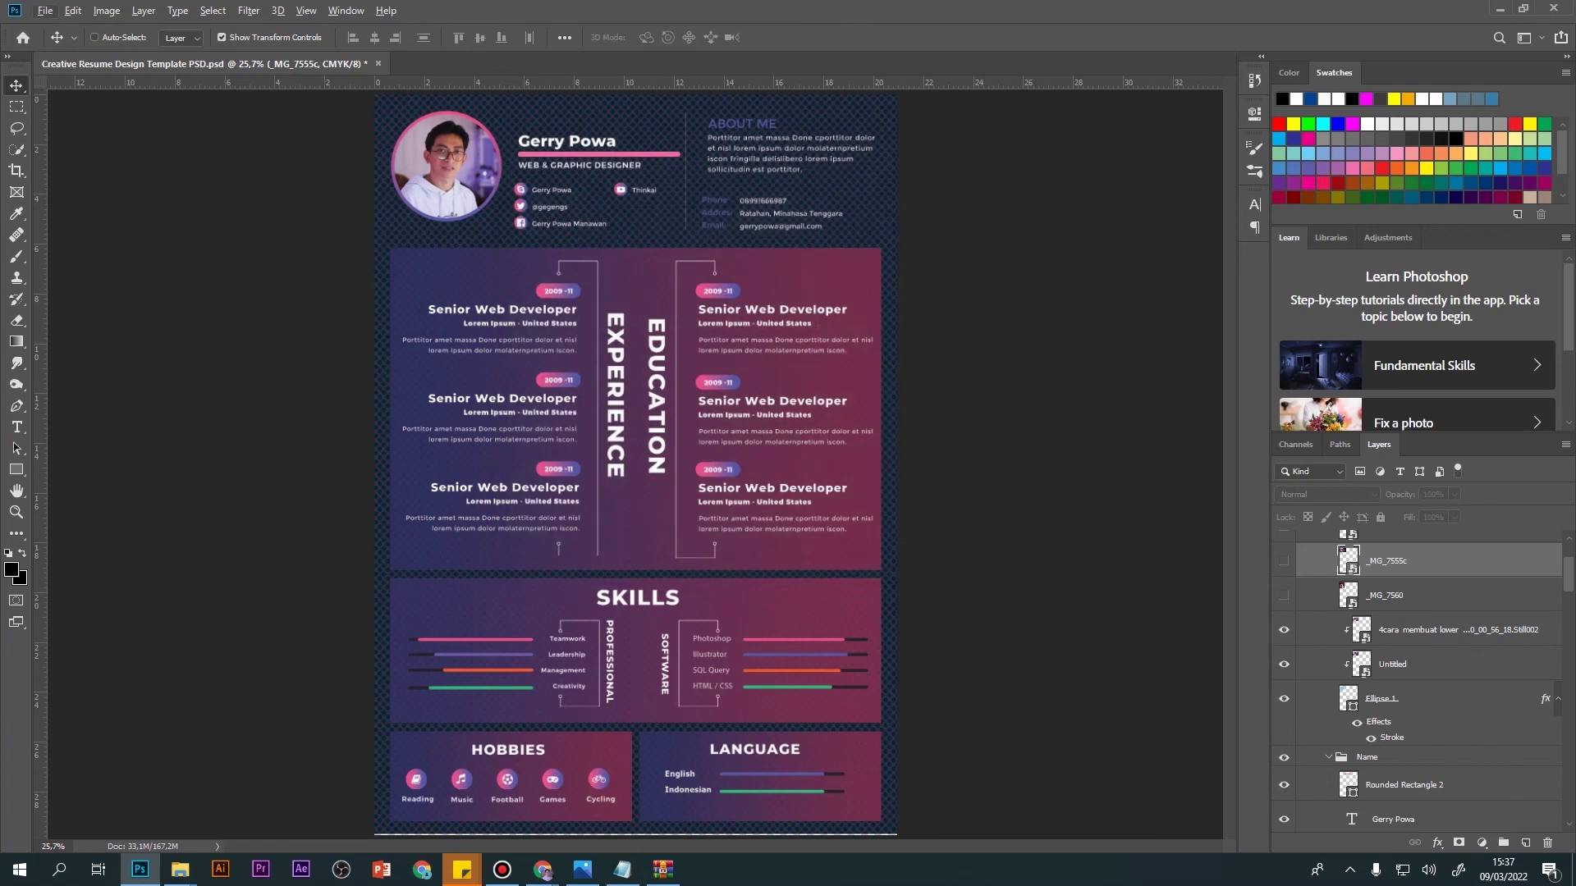
left_click(727, 475, "ctrl")
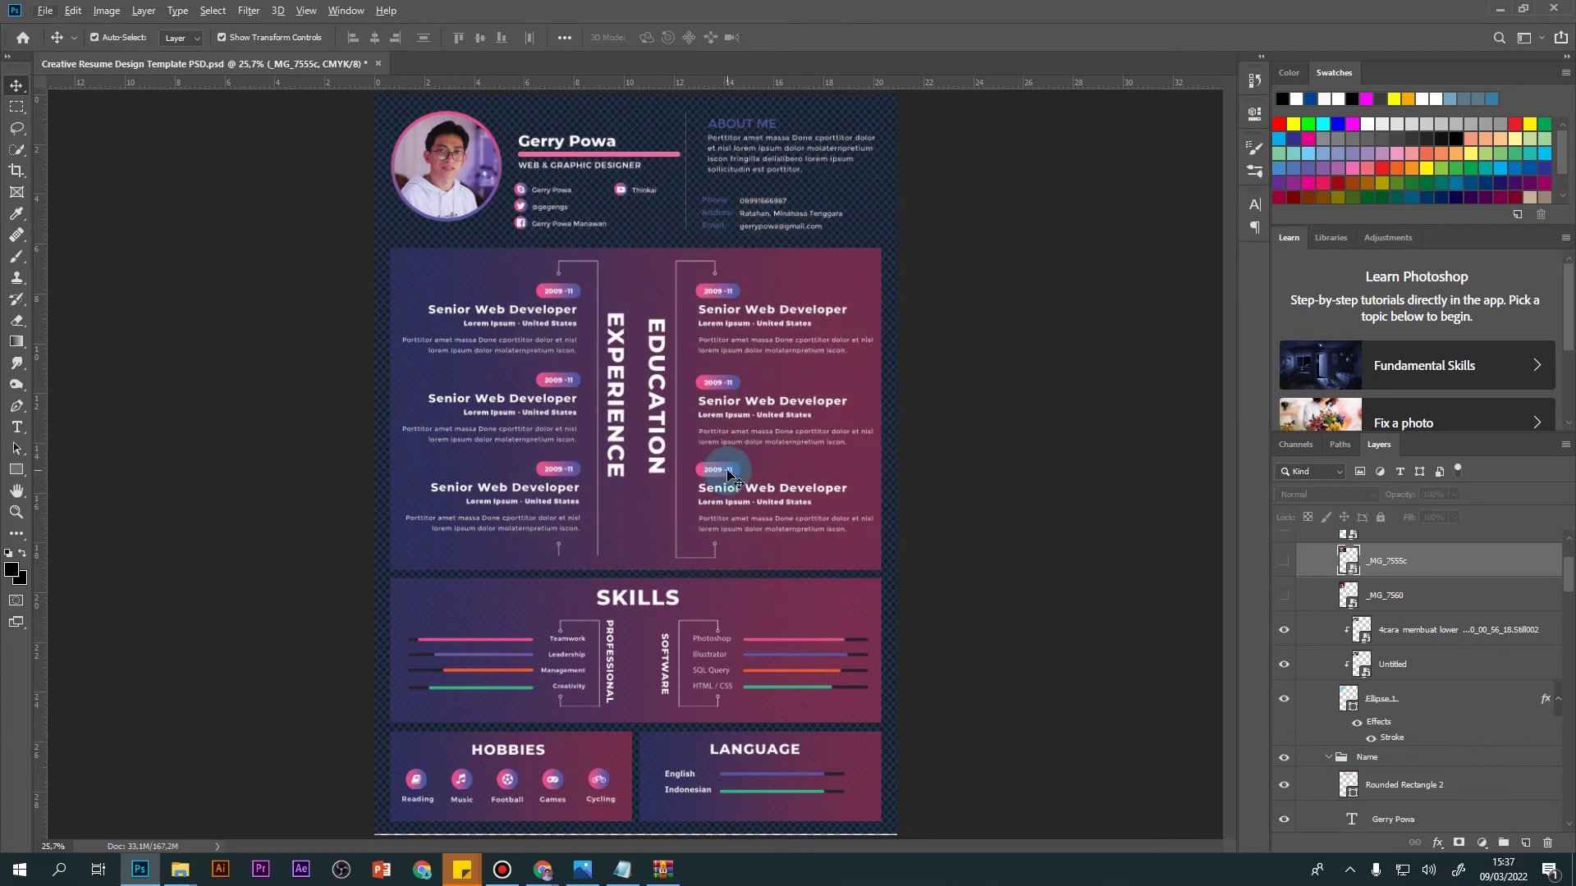